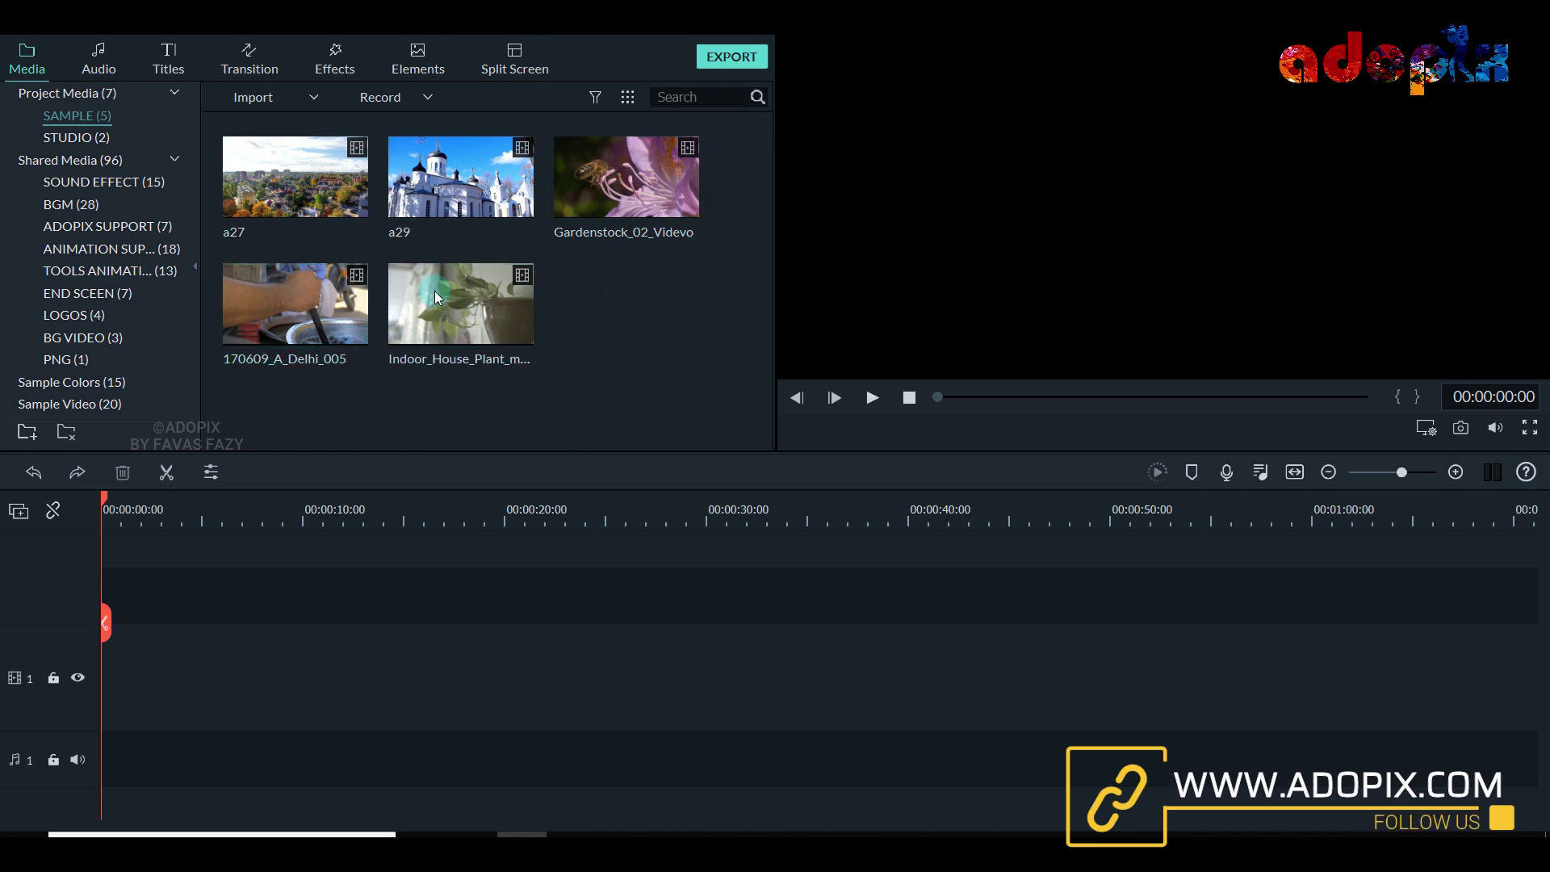
Place the 170609_A_Delhi_005 clip at the start of video track 1
left_click(525, 370)
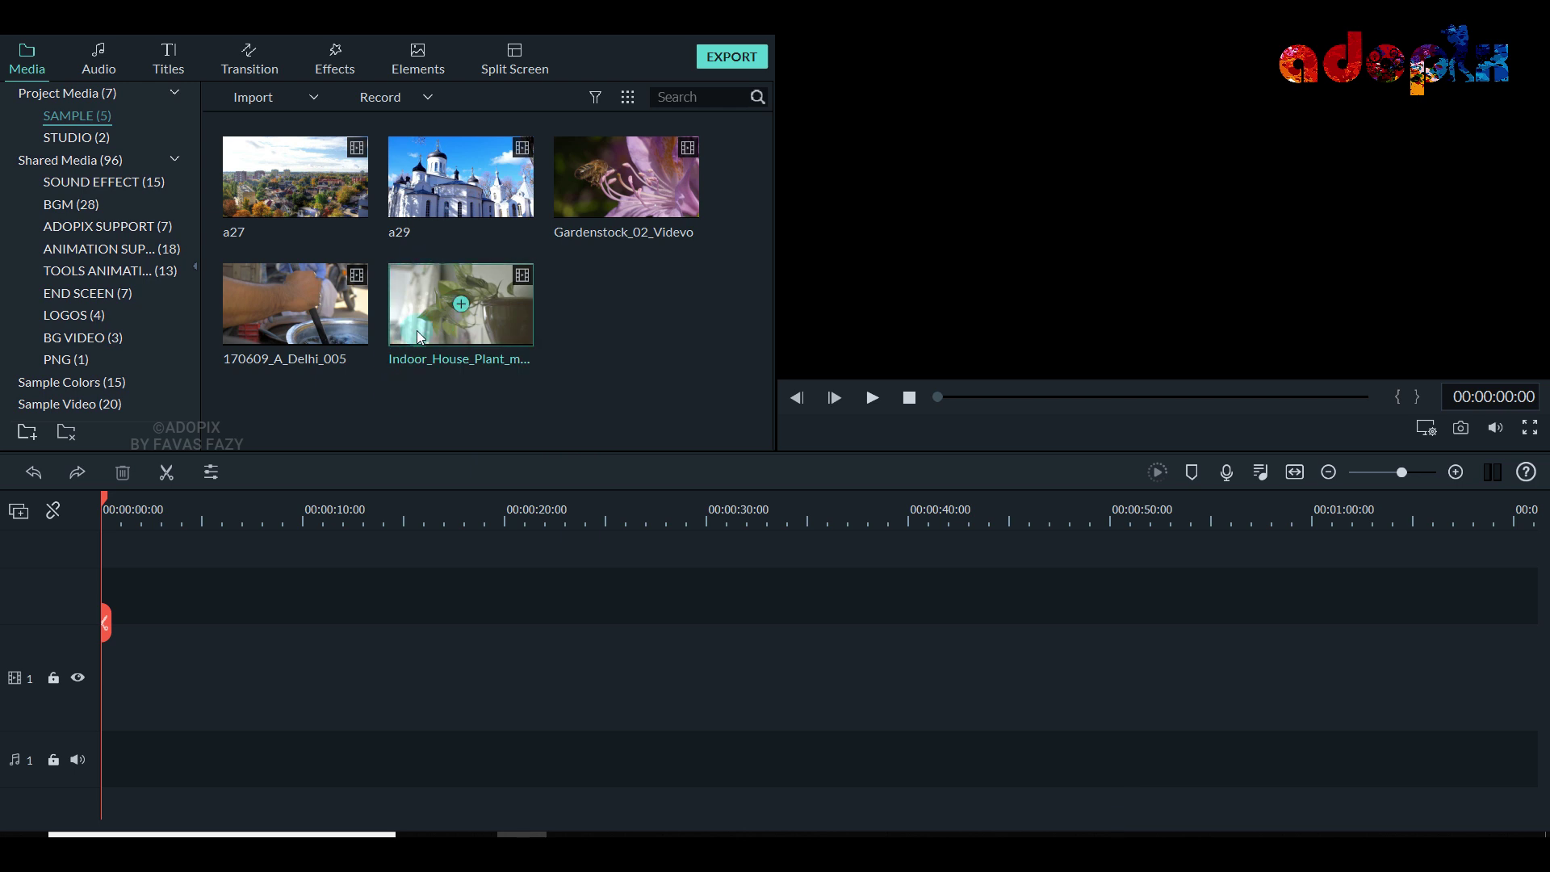
left_click(524, 313)
left_click(306, 327)
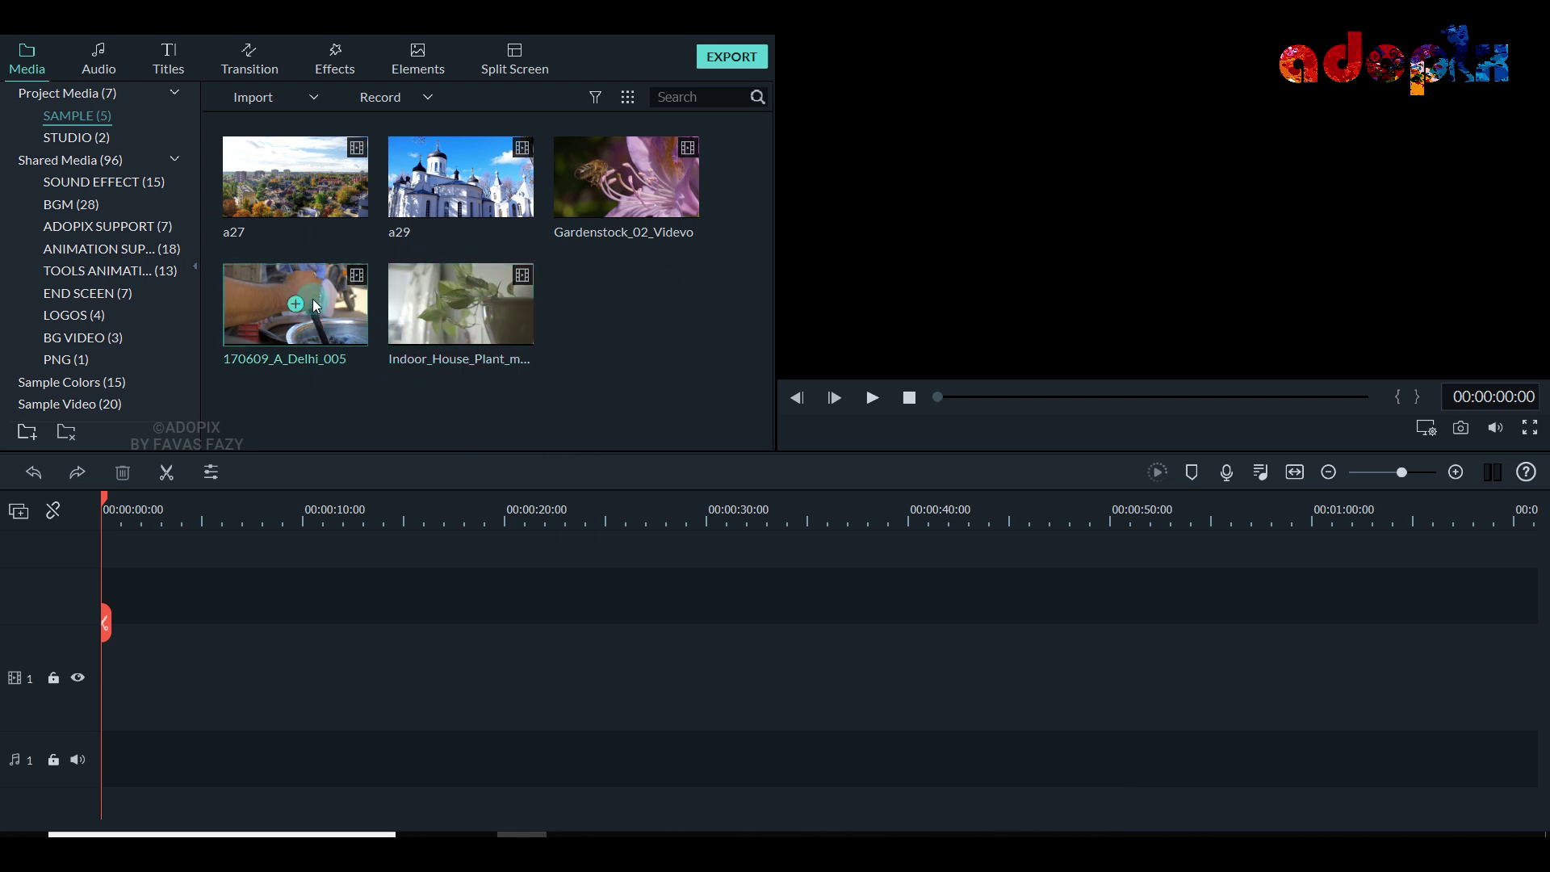
left_click_drag(316, 301, 181, 657)
left_click(272, 688)
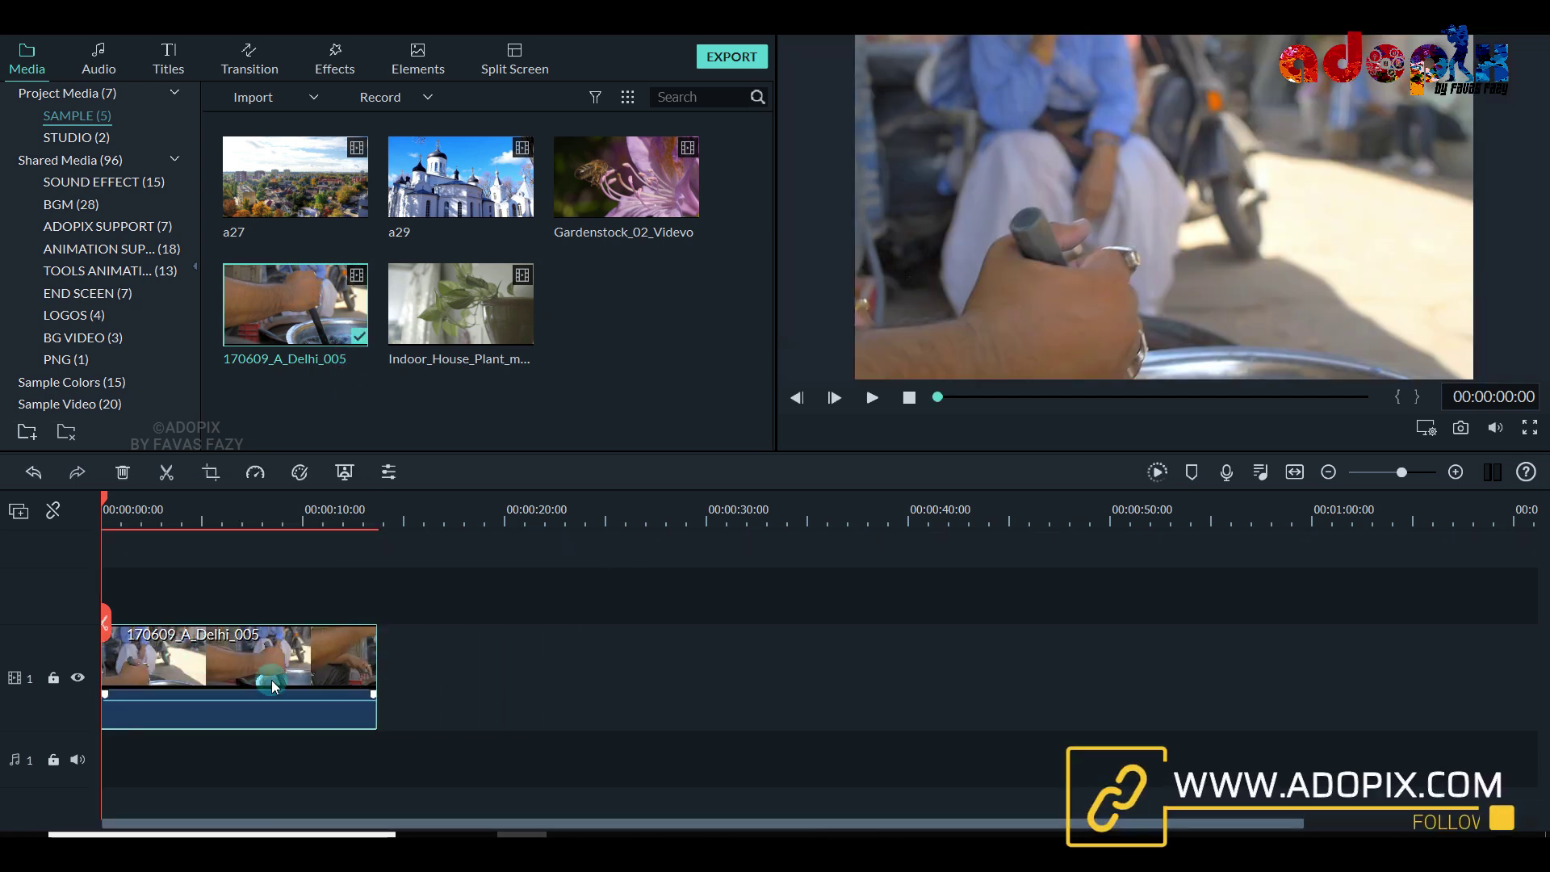
Open the color settings of the 170609_A_Delhi_005 clip on the timeline and look through the available adjustments
left_click(342, 651)
left_click(253, 667)
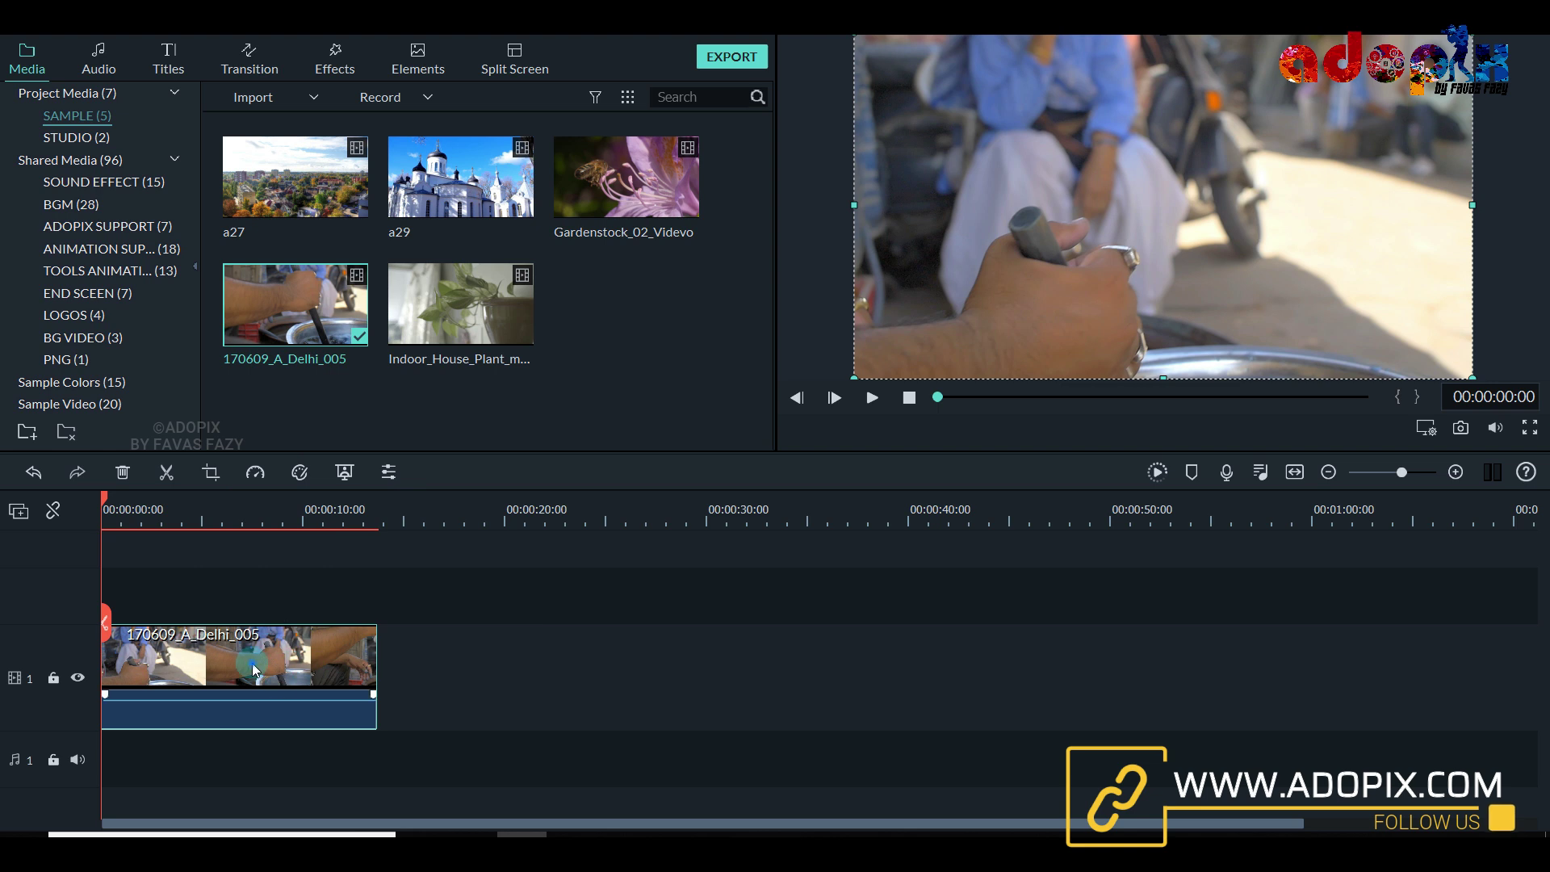
double_click(253, 667)
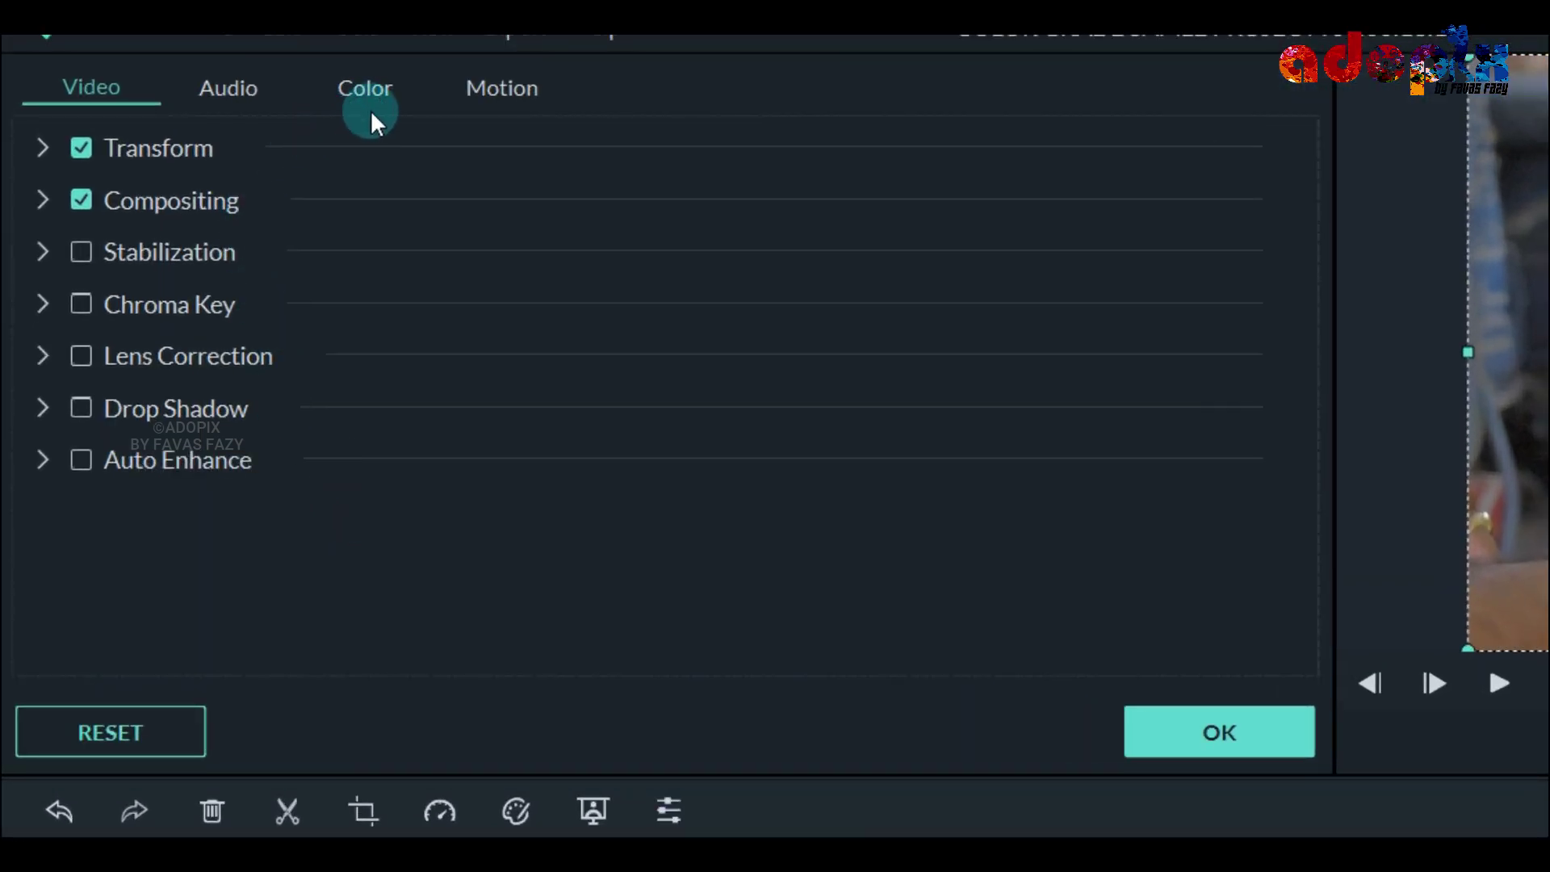
left_click(367, 91)
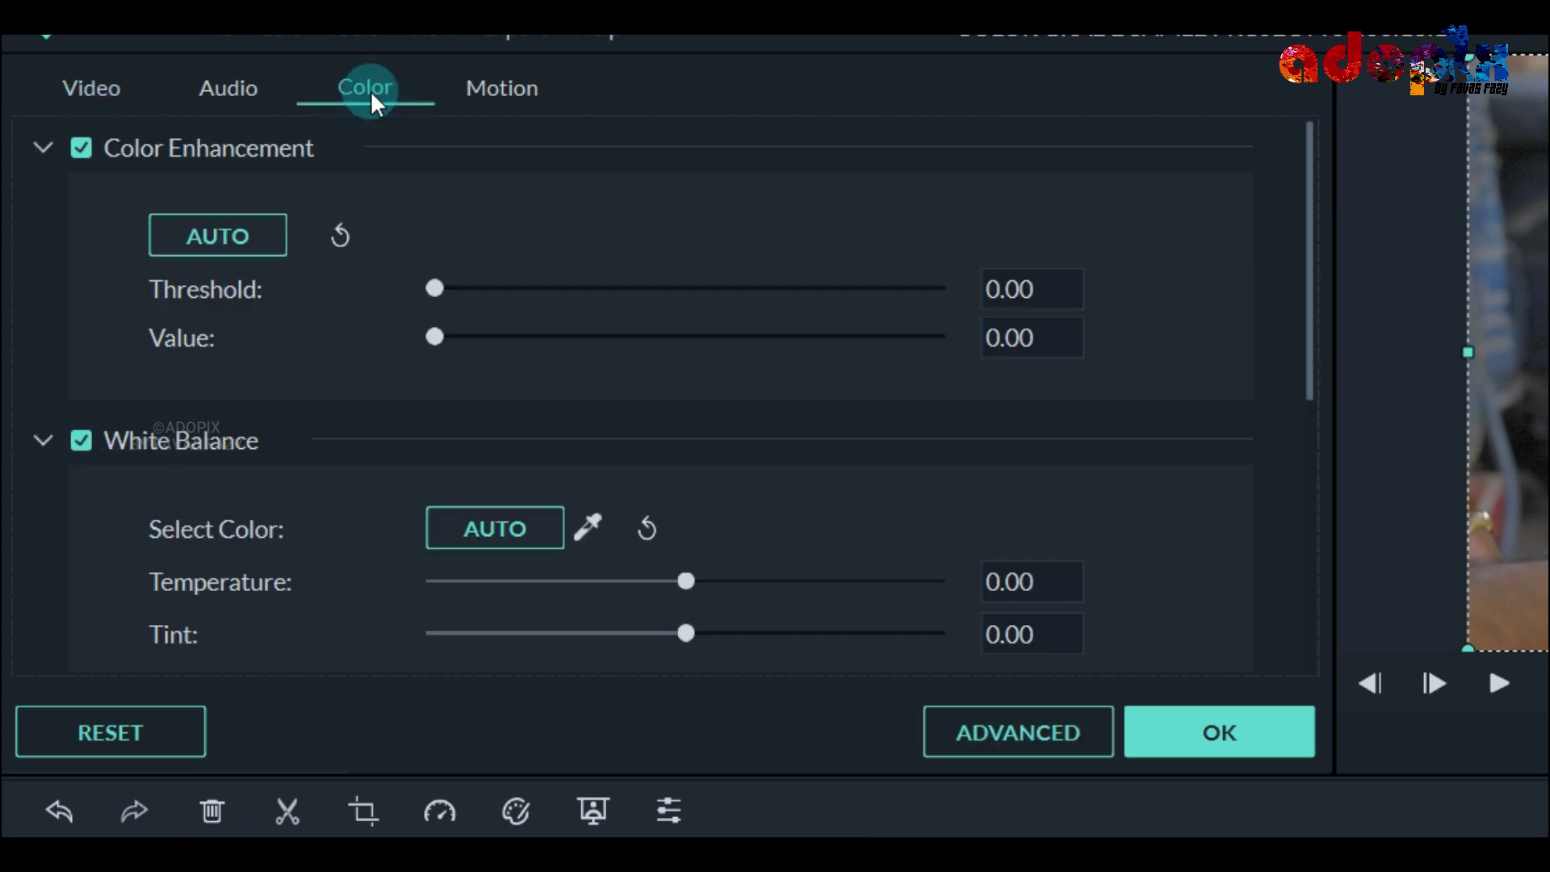
left_click(549, 241)
scroll(578, 300, "down", 5)
scroll(647, 391, "up", 5)
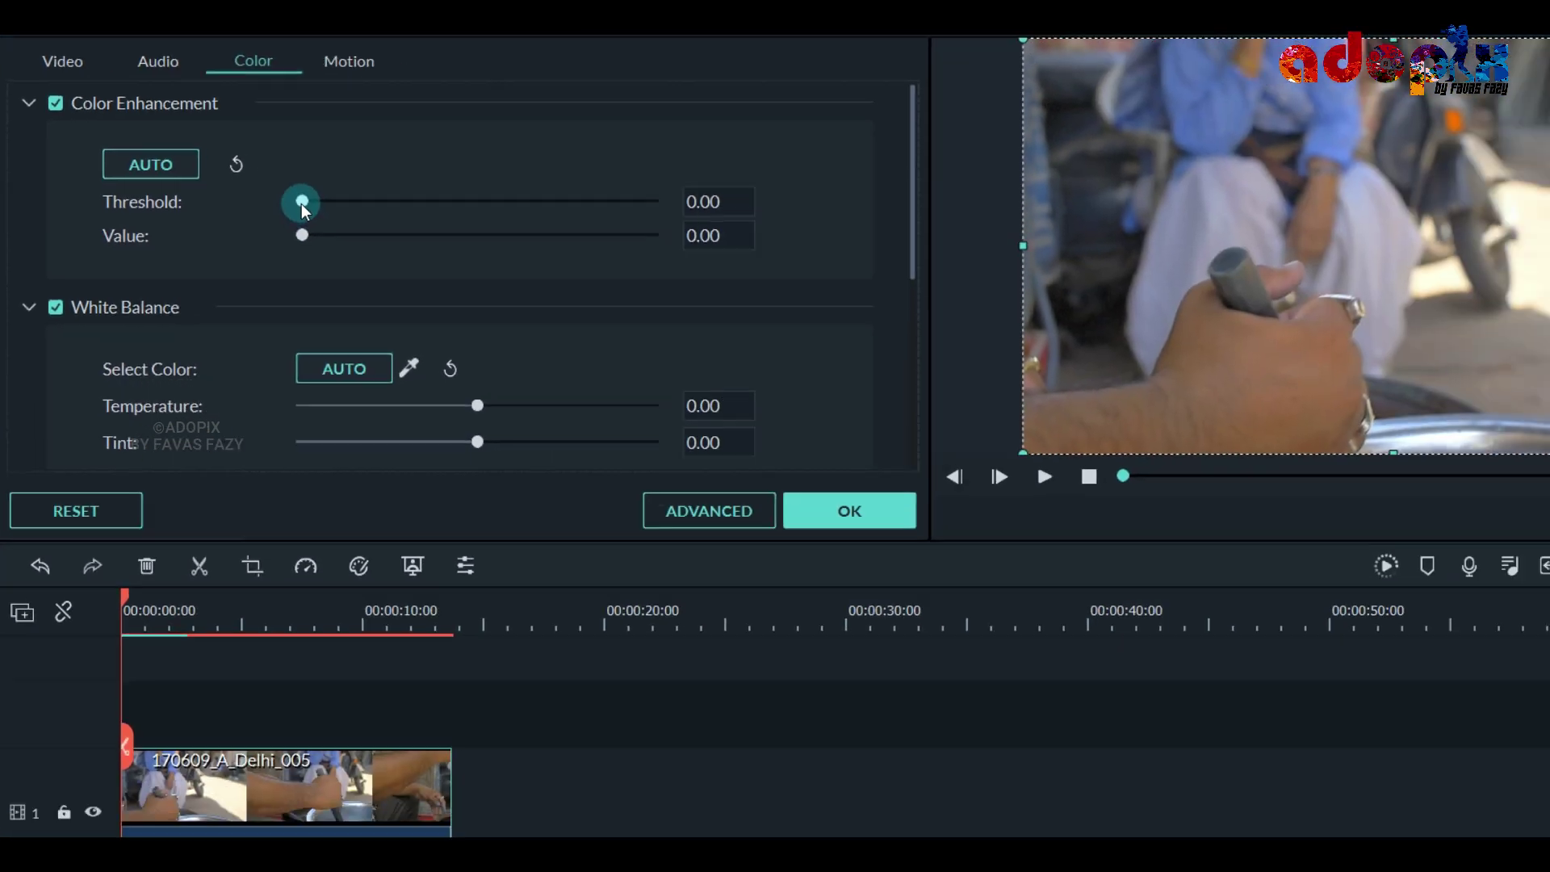
Try out the Color Enhancement threshold and value and the White Balance temperature and tint on the clip
left_click_drag(435, 288, 713, 327)
left_click_drag(265, 200, 312, 250)
left_click_drag(361, 173, 256, 173)
scroll(300, 299, "down", 4)
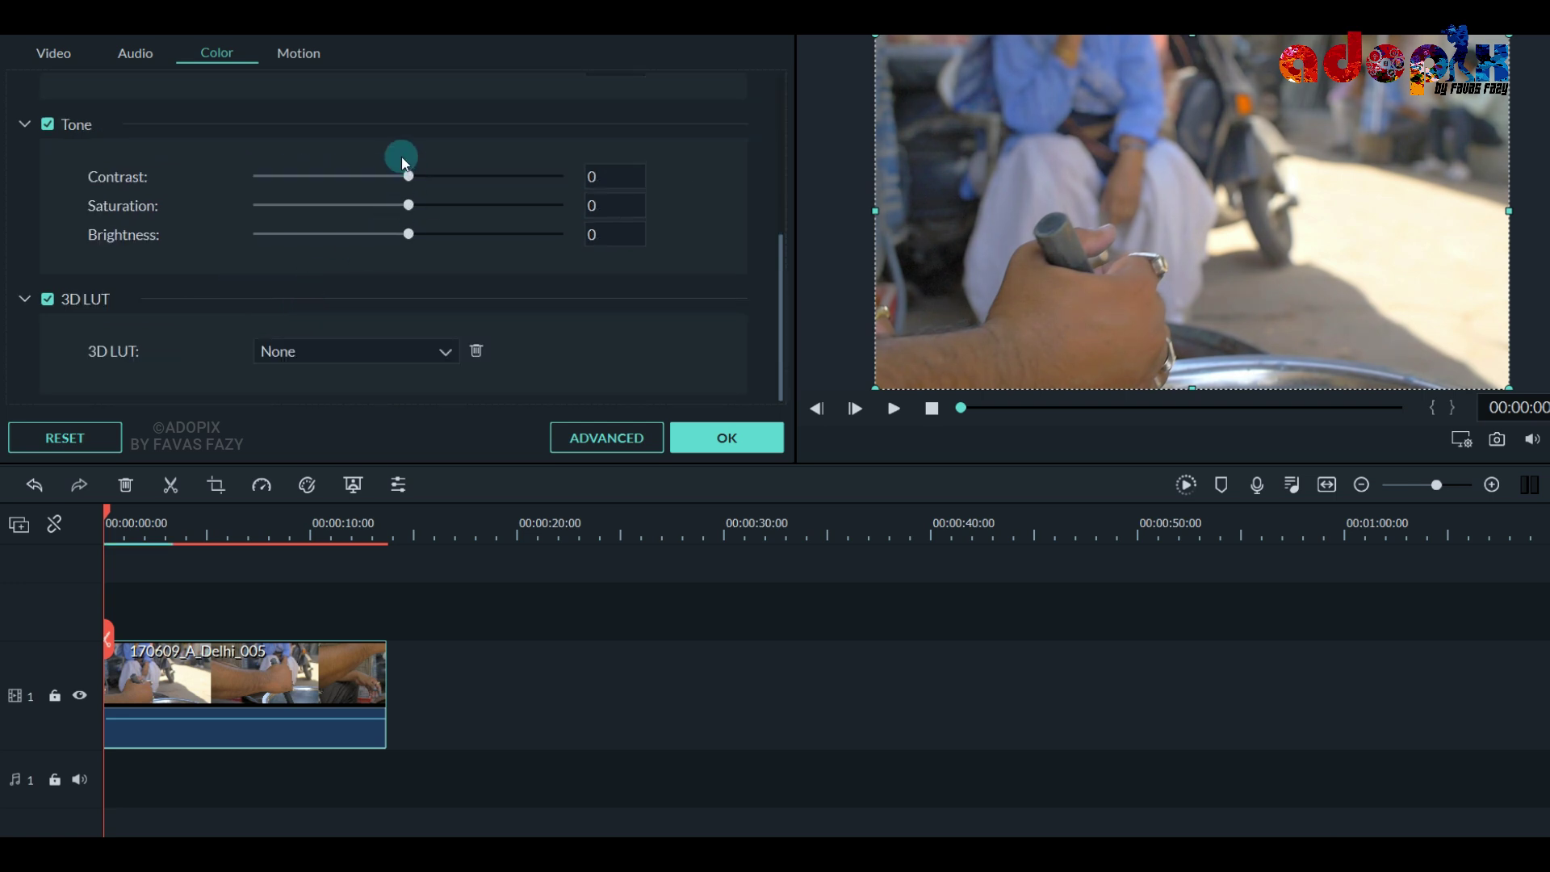
scroll(404, 162, "up", 4)
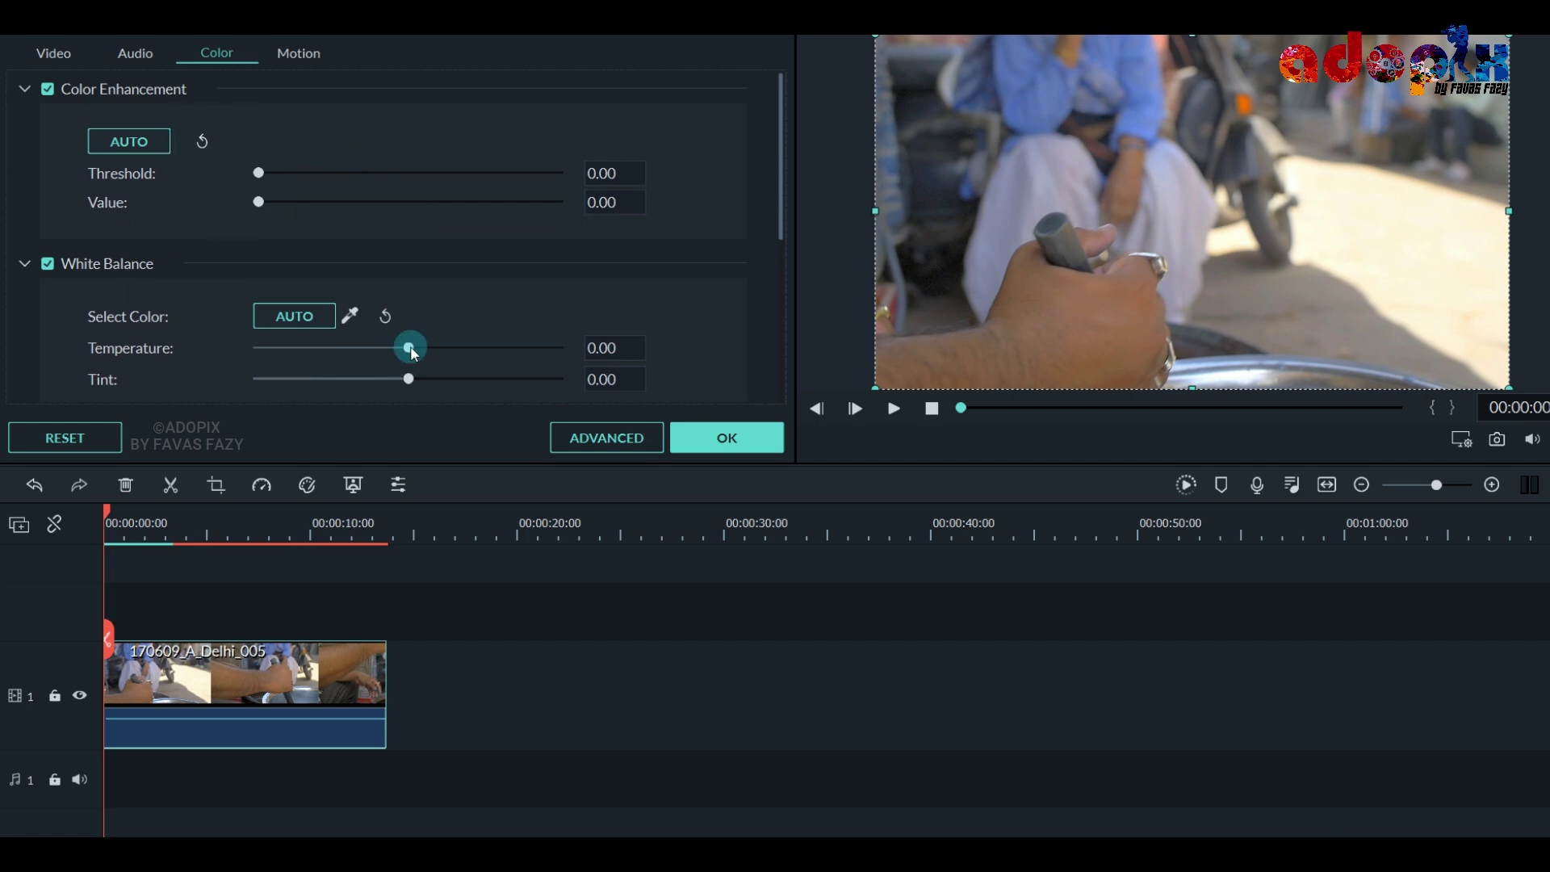
left_click_drag(370, 349, 426, 360)
left_click_drag(530, 371, 352, 380)
Set the clip's tone to contrast 42, saturation 10 and brightness 24, checking a frame around 4 seconds in
scroll(360, 242, "down", 4)
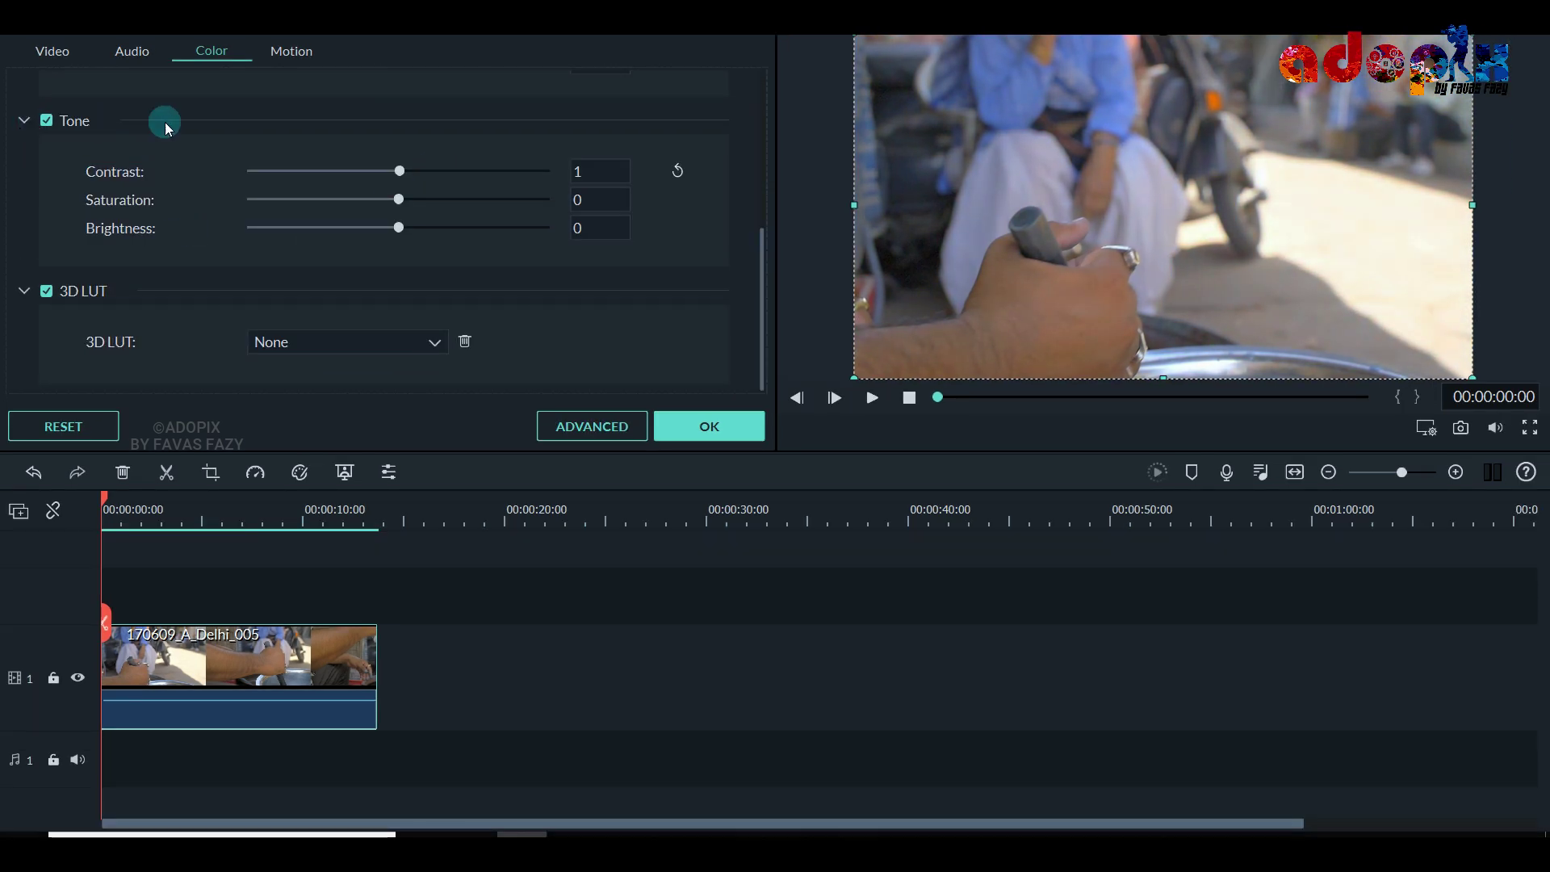
left_click_drag(398, 171, 463, 191)
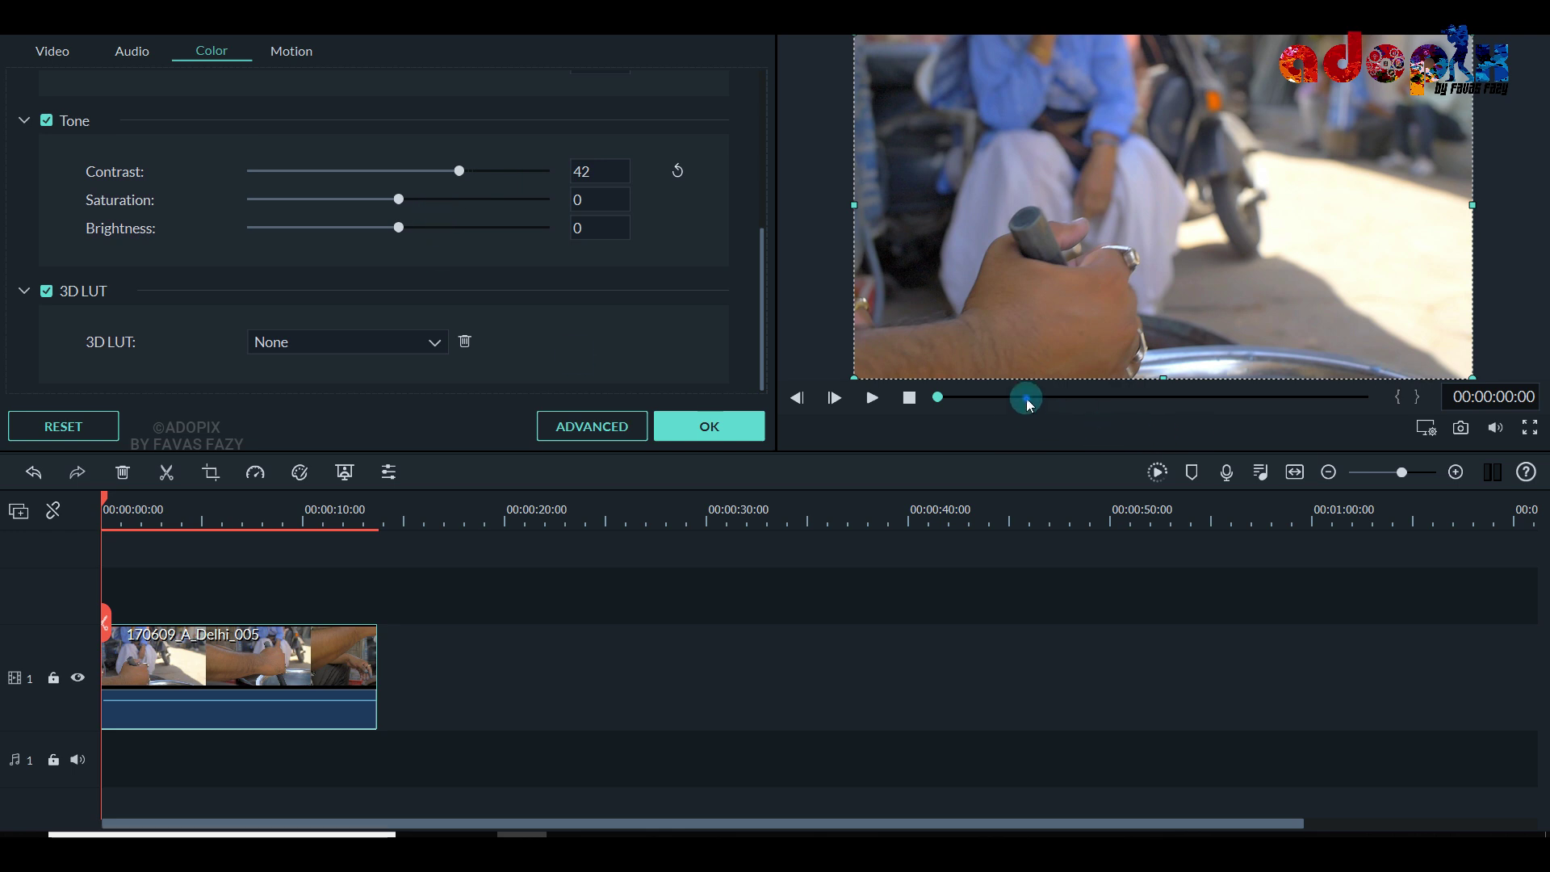
left_click(1069, 397)
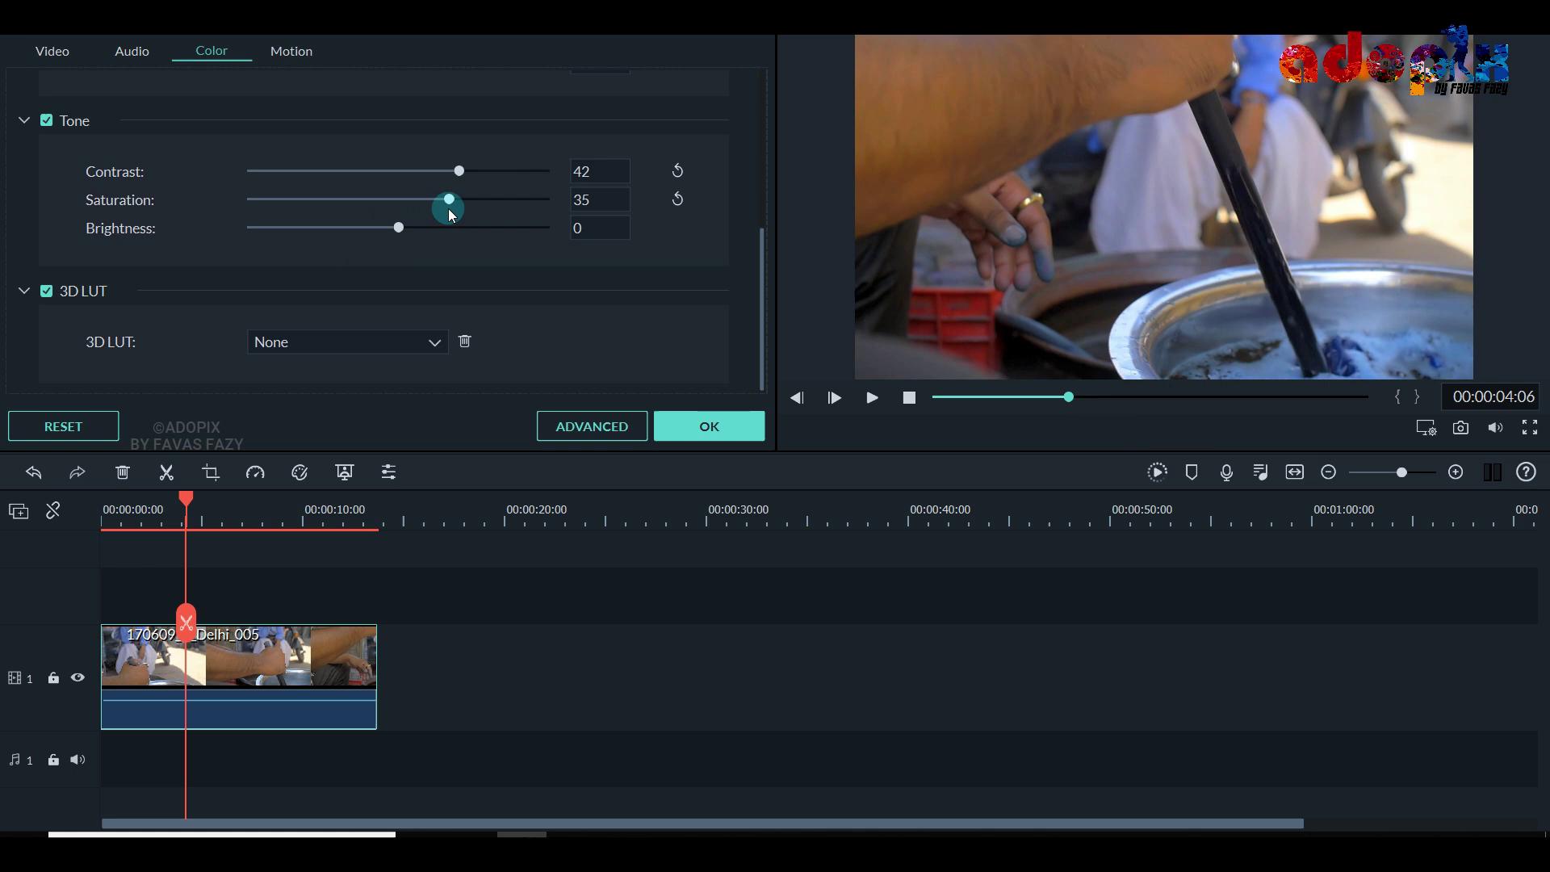
left_click_drag(406, 231, 426, 201)
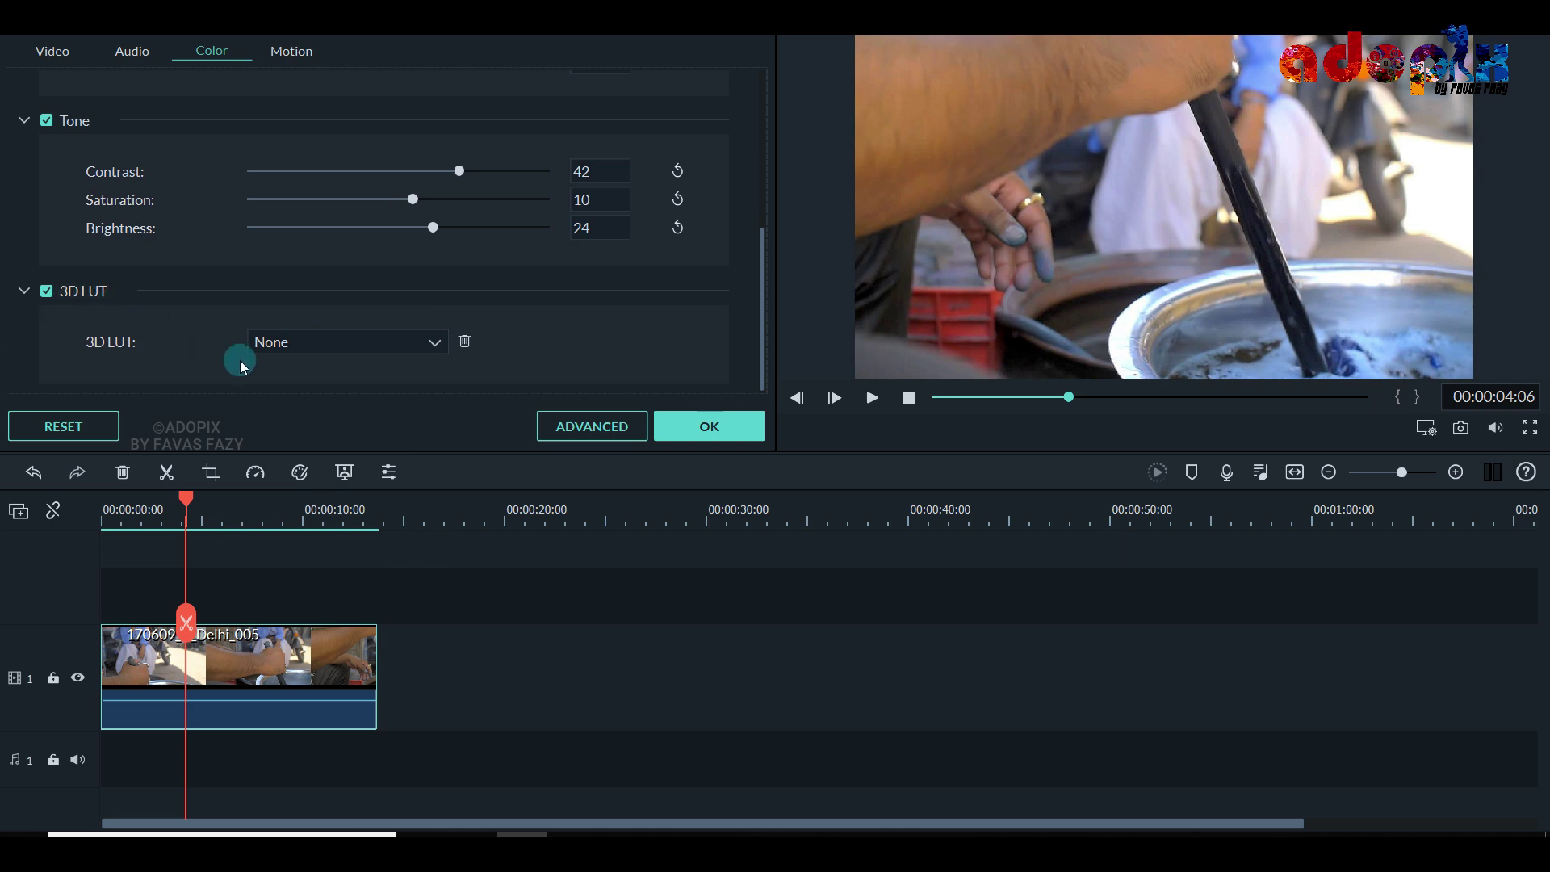
Try the 007 Series, B&W Film and Batman 3D LUTs on the clip
left_click(315, 350)
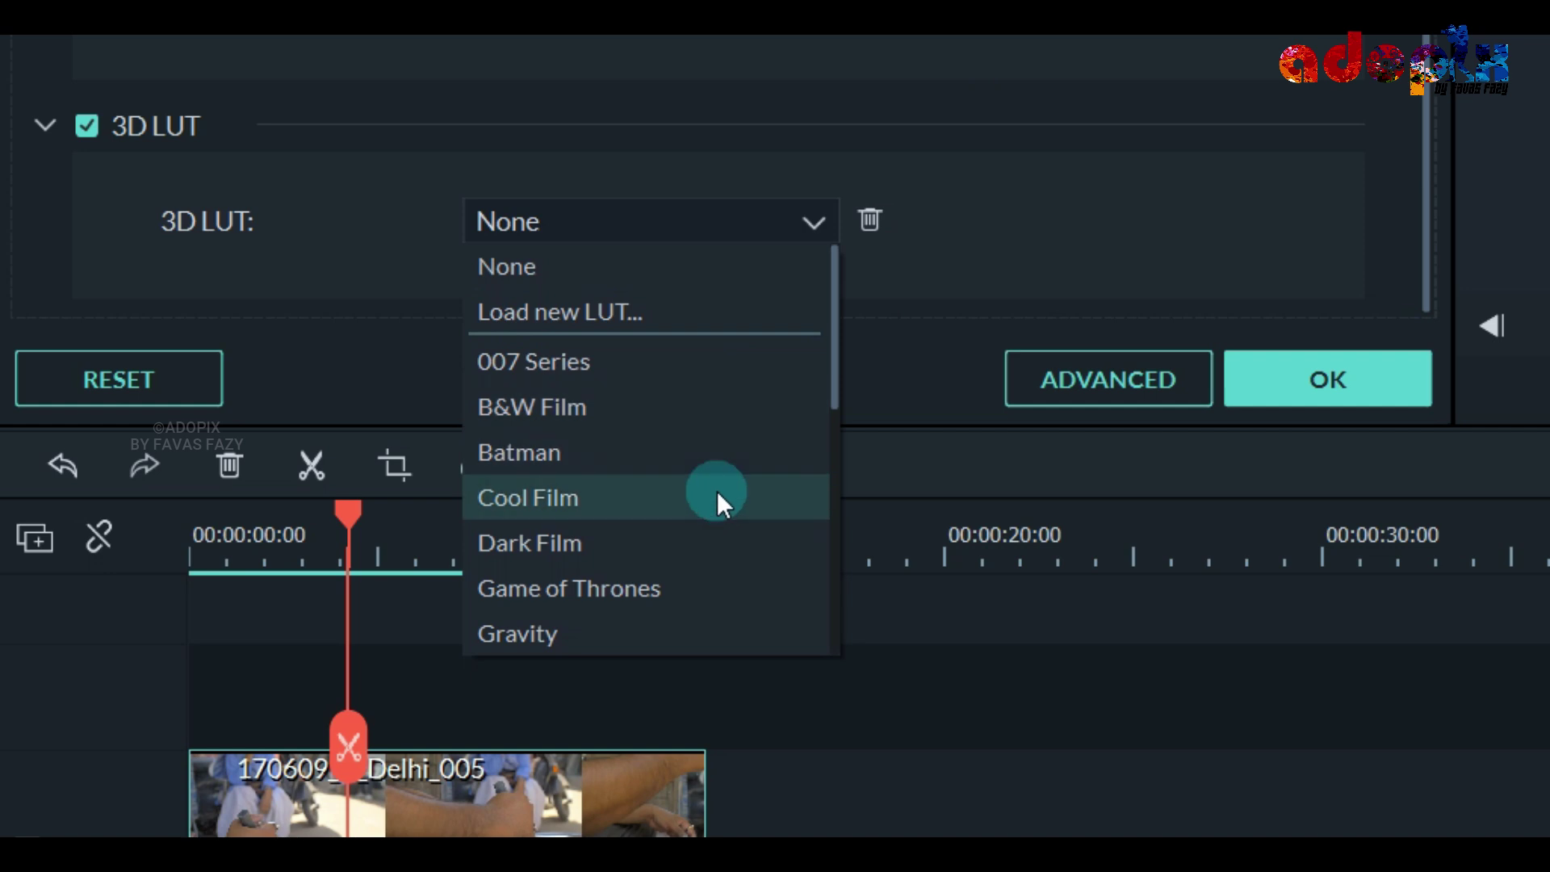
left_click(589, 374)
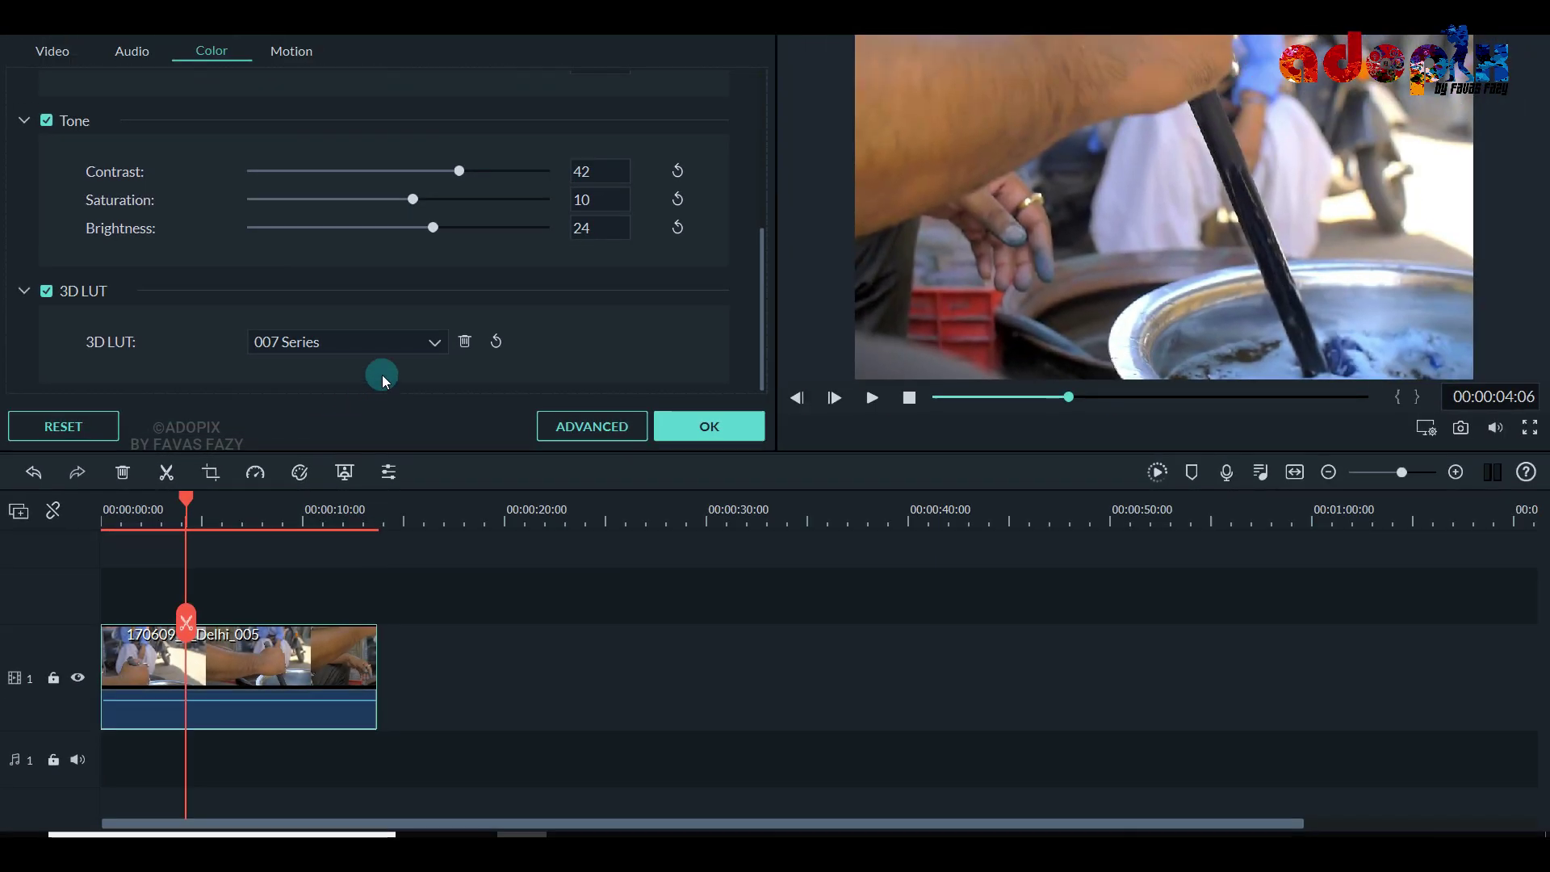
left_click(434, 346)
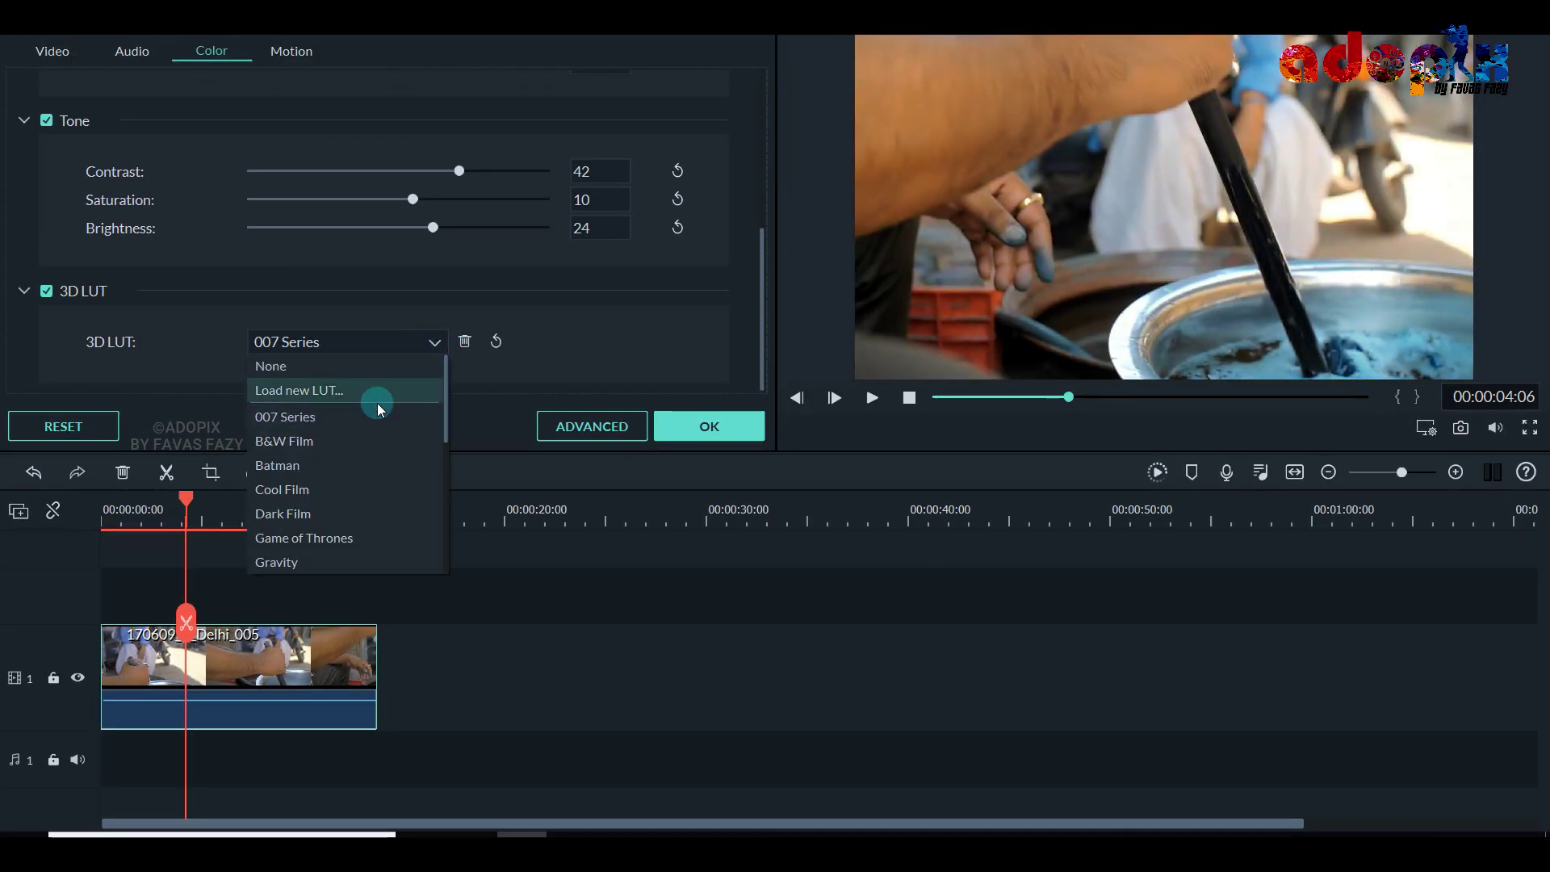
left_click(347, 438)
left_click(423, 349)
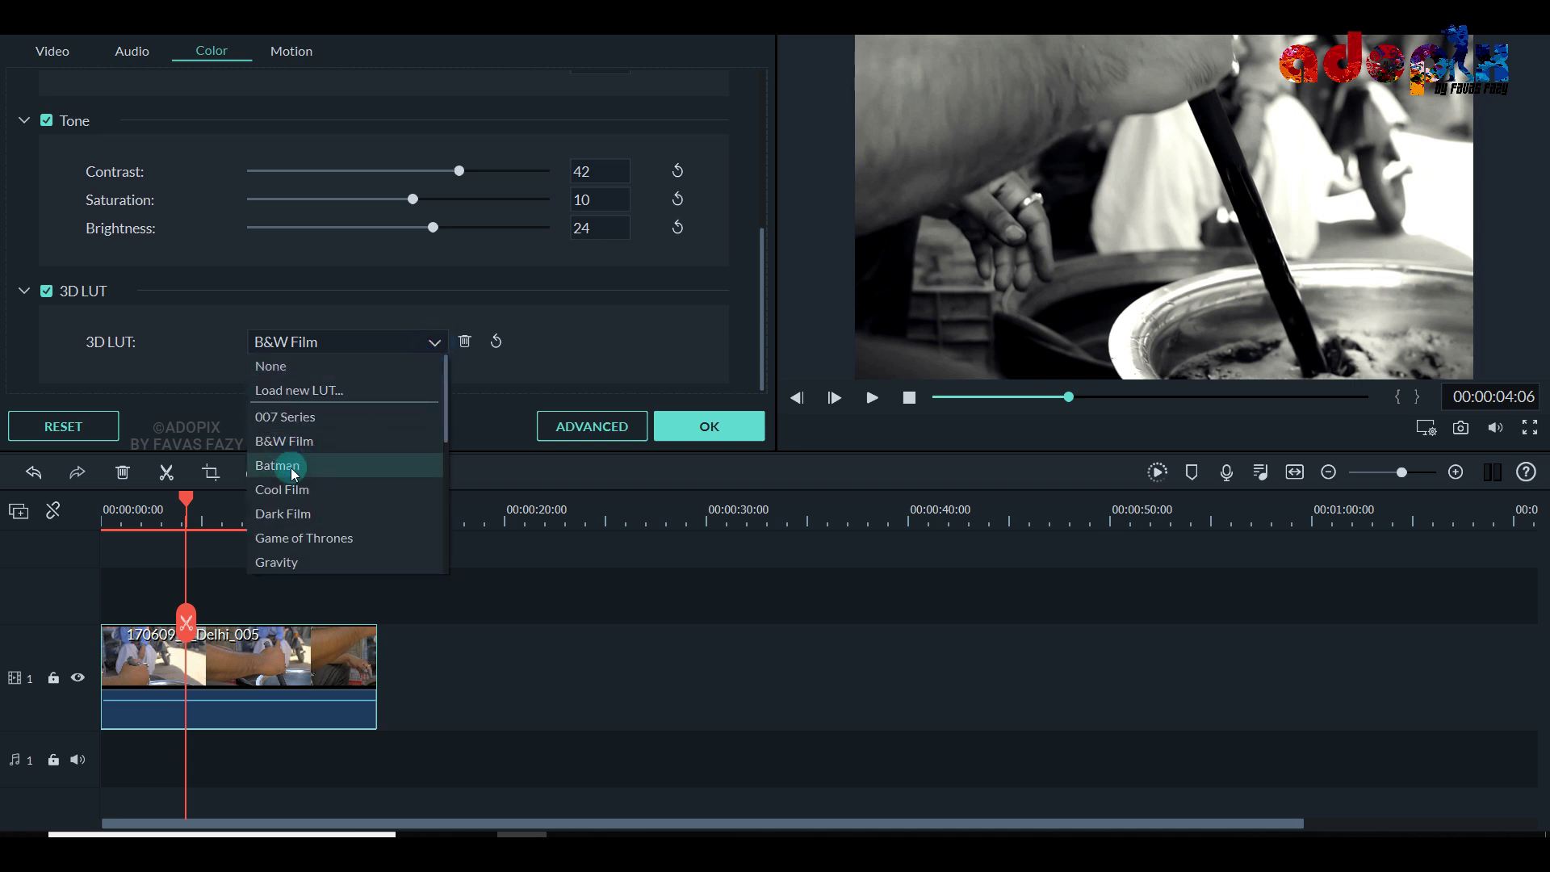
left_click(294, 470)
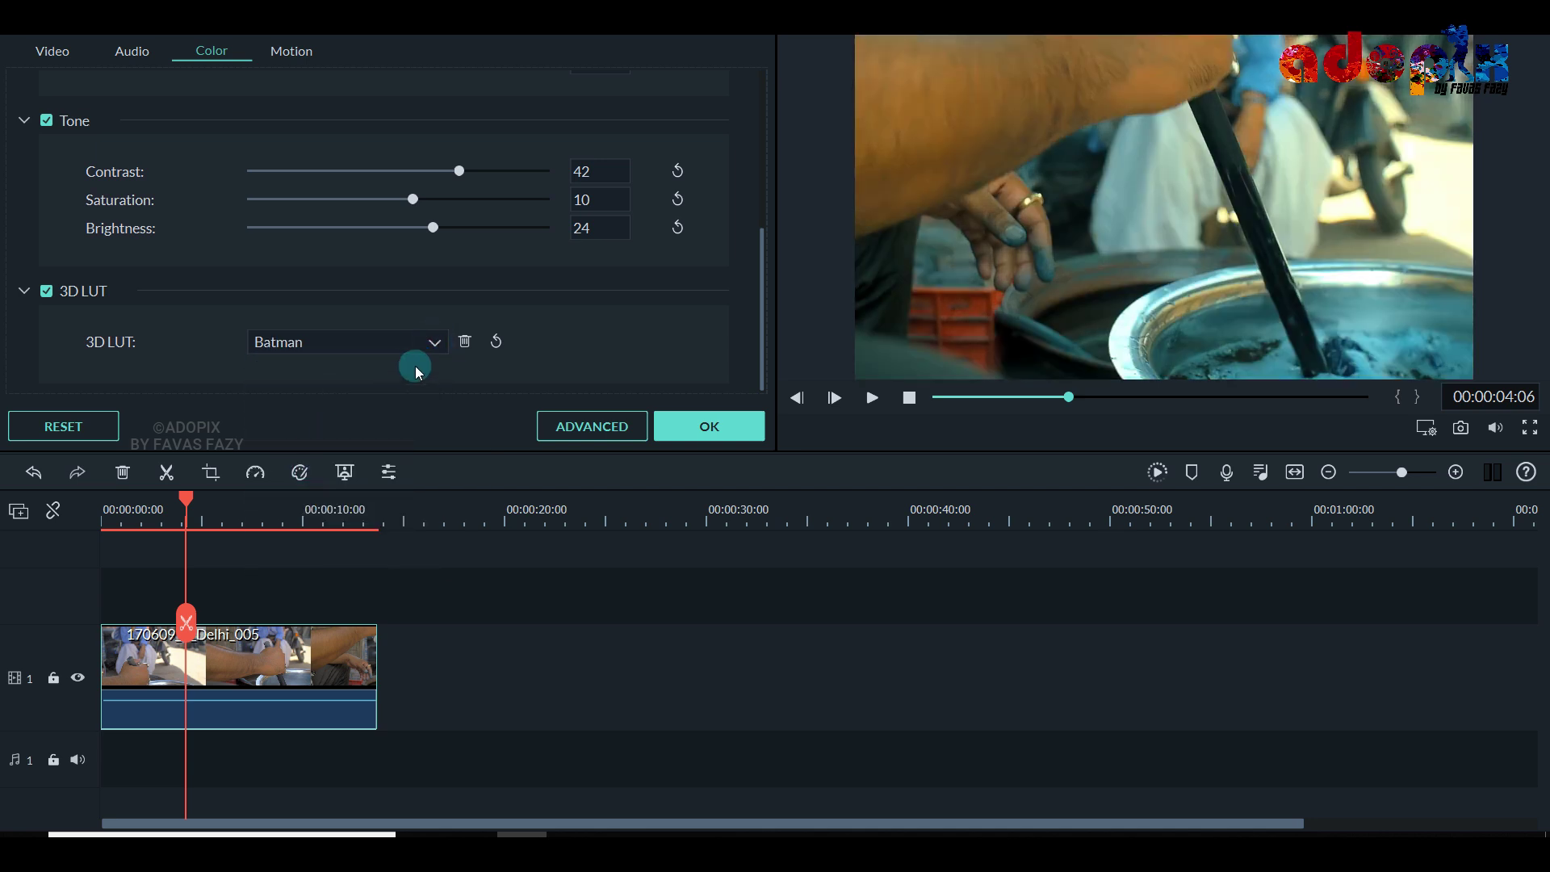
Load the DEEP THABA 11.cube file as a new 3D LUT for the clip
left_click(434, 345)
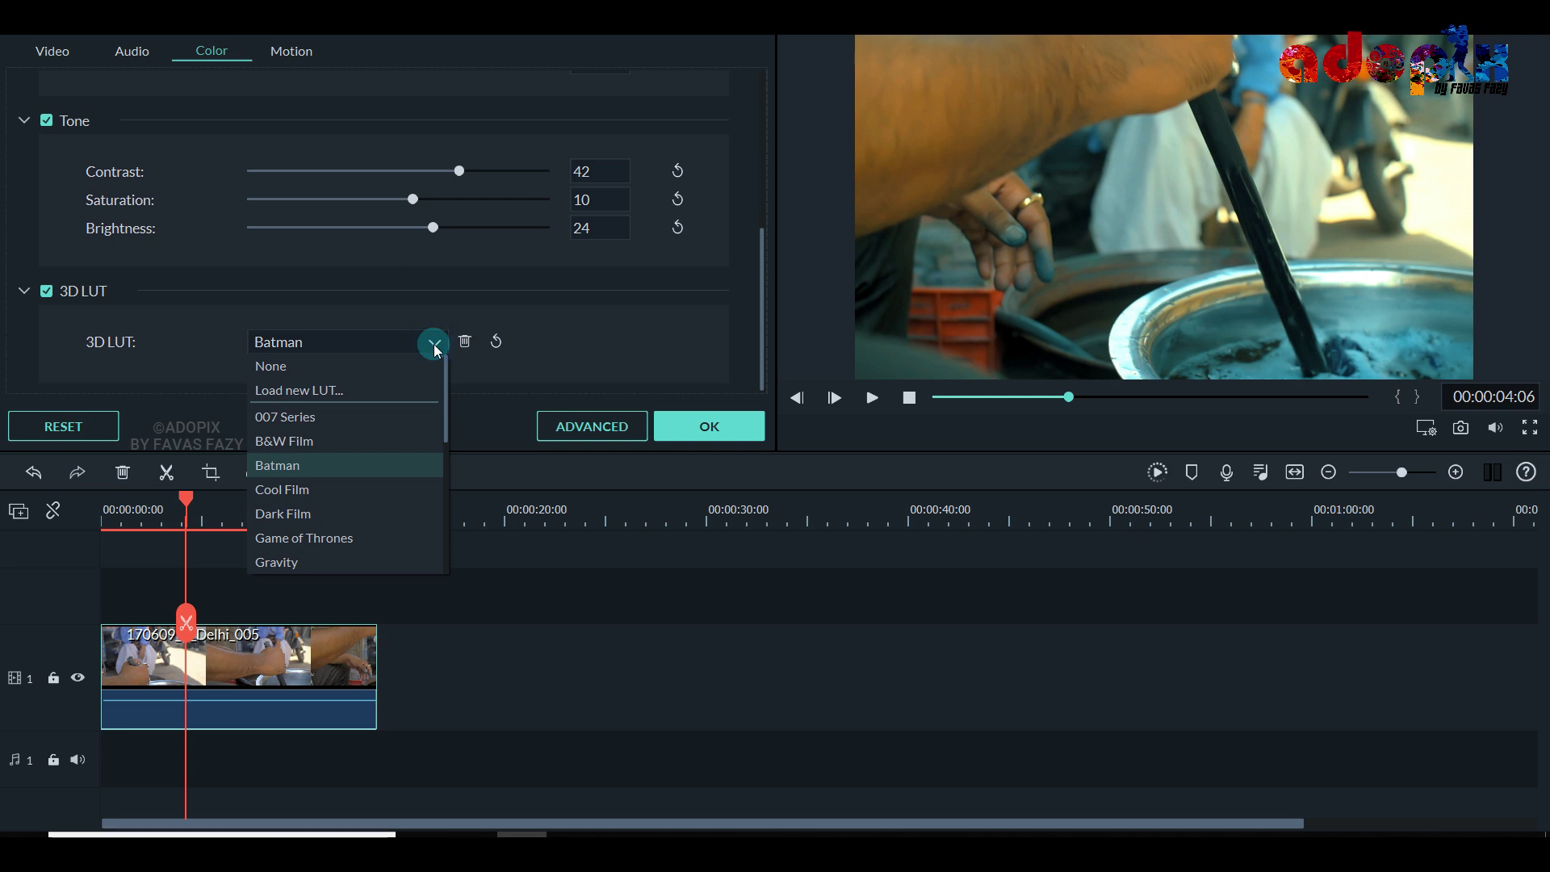
left_click(318, 392)
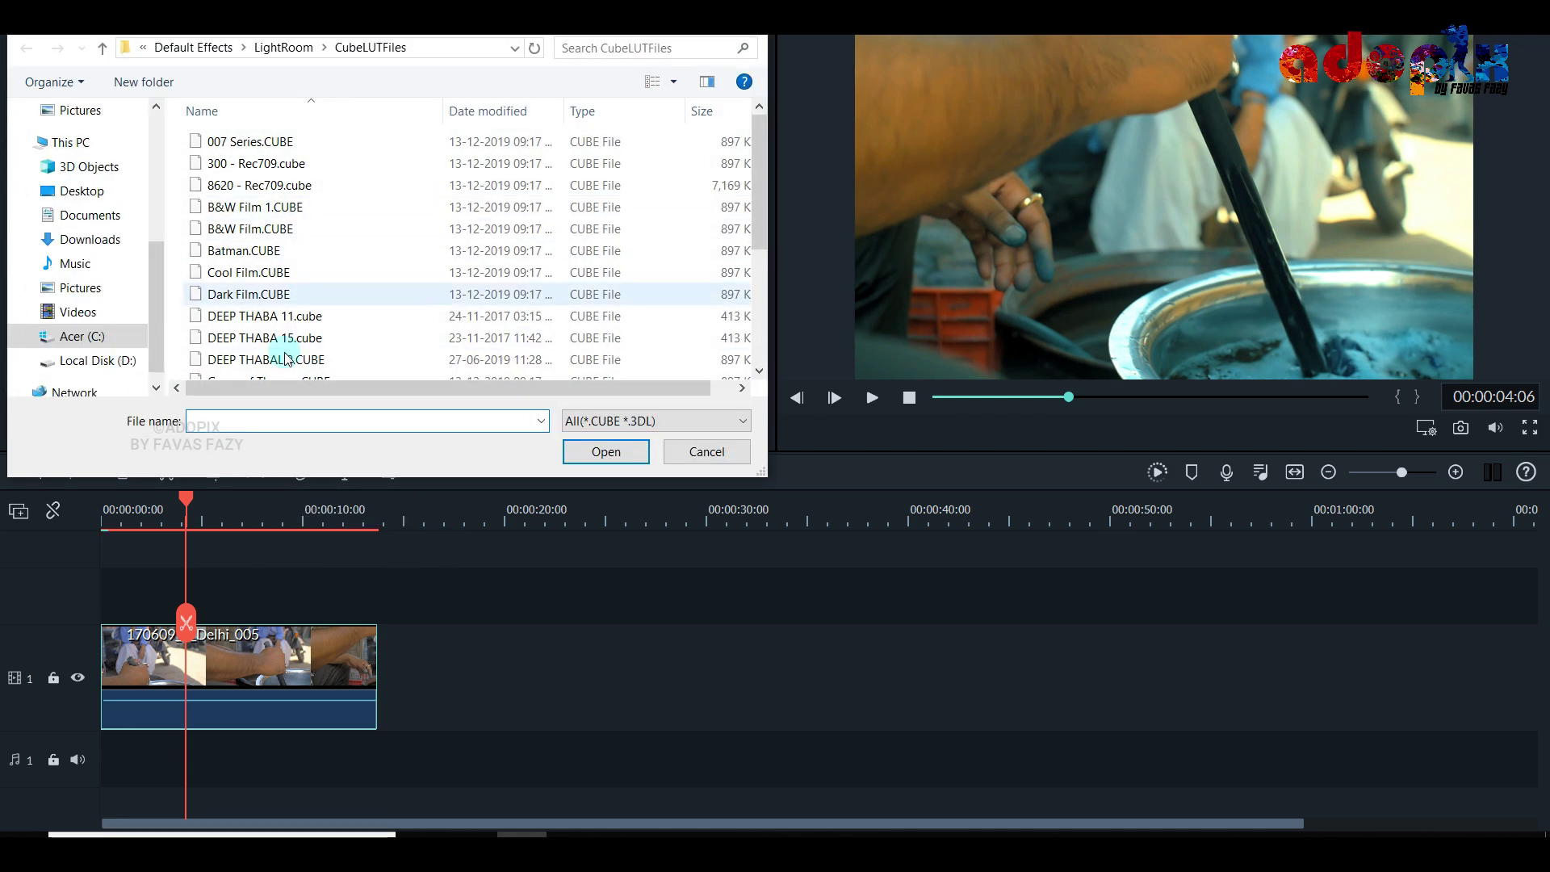
double_click(244, 317)
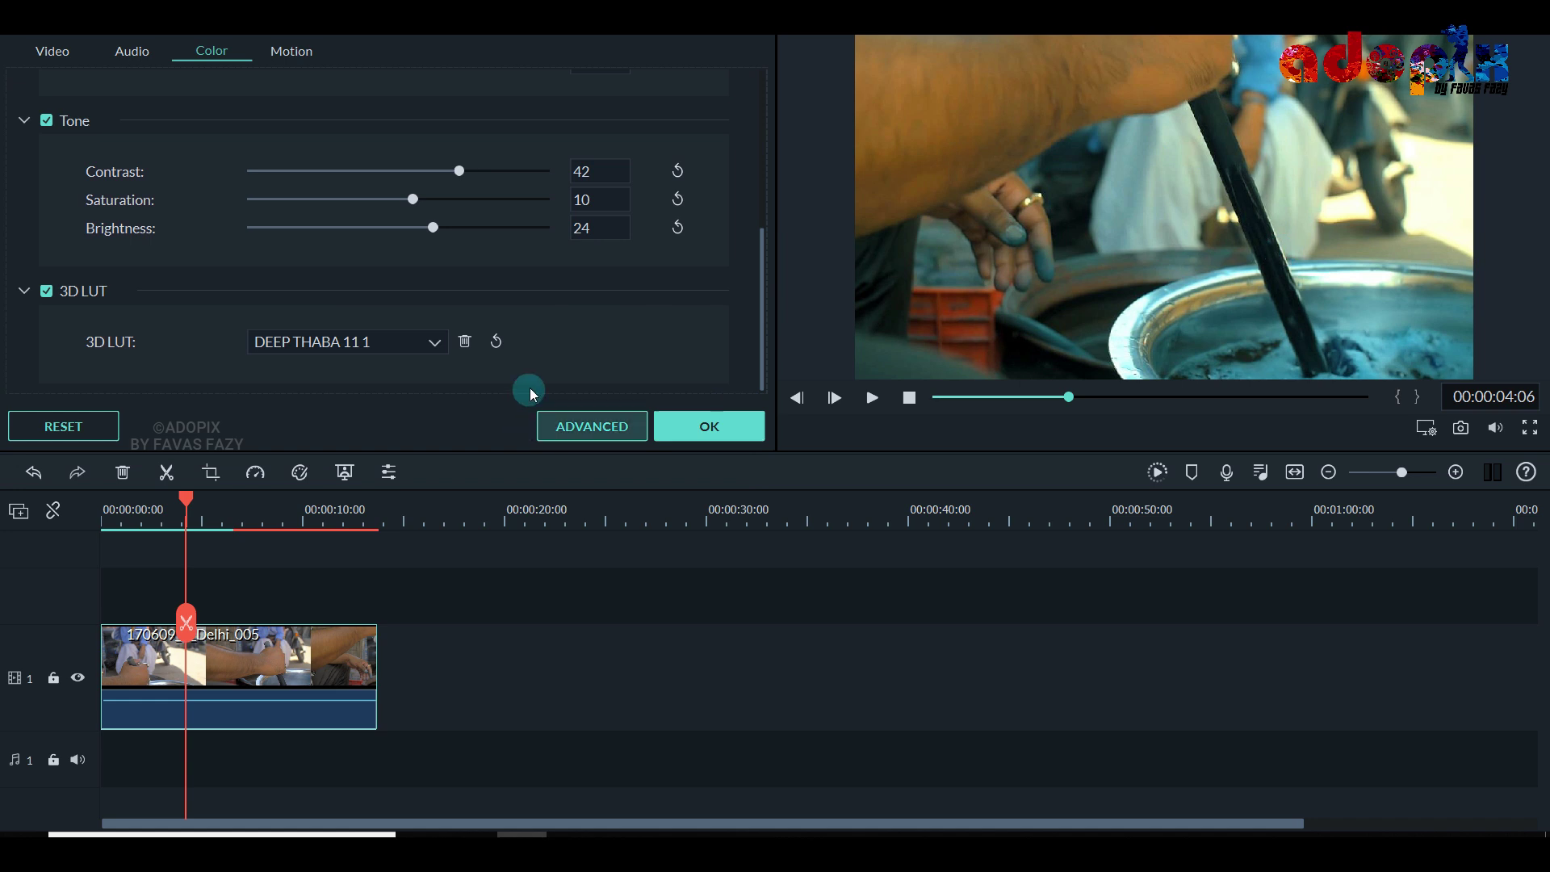
Try the DEEP THABA 15 LUT on the clip, and switch the 3D LUT to DEEP THABAL 8
left_click(427, 344)
scroll(336, 484, "down", 5)
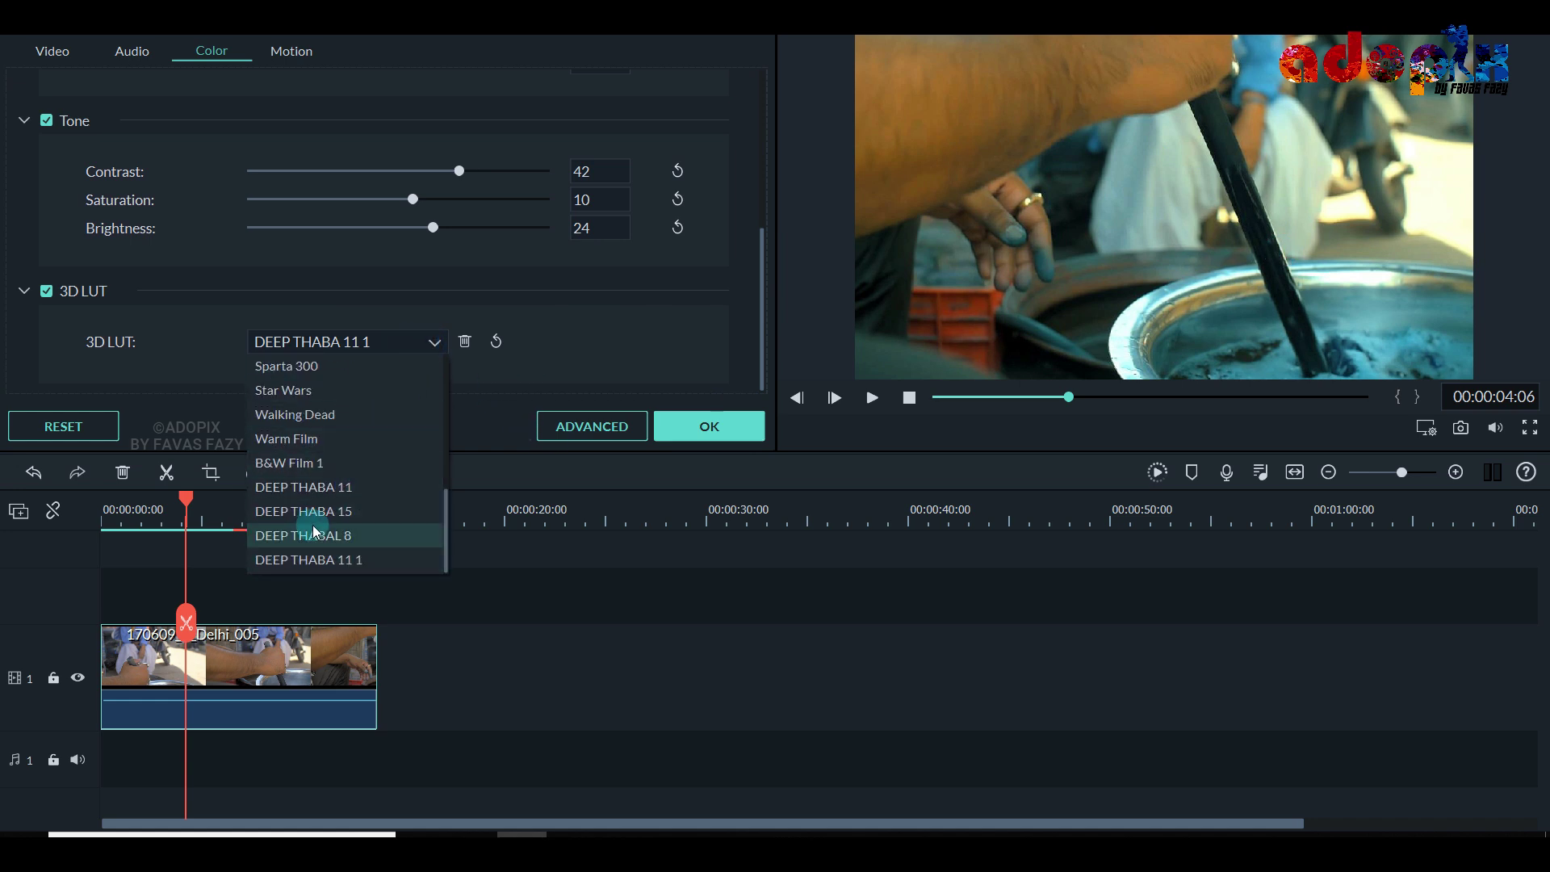
left_click(315, 510)
left_click(433, 342)
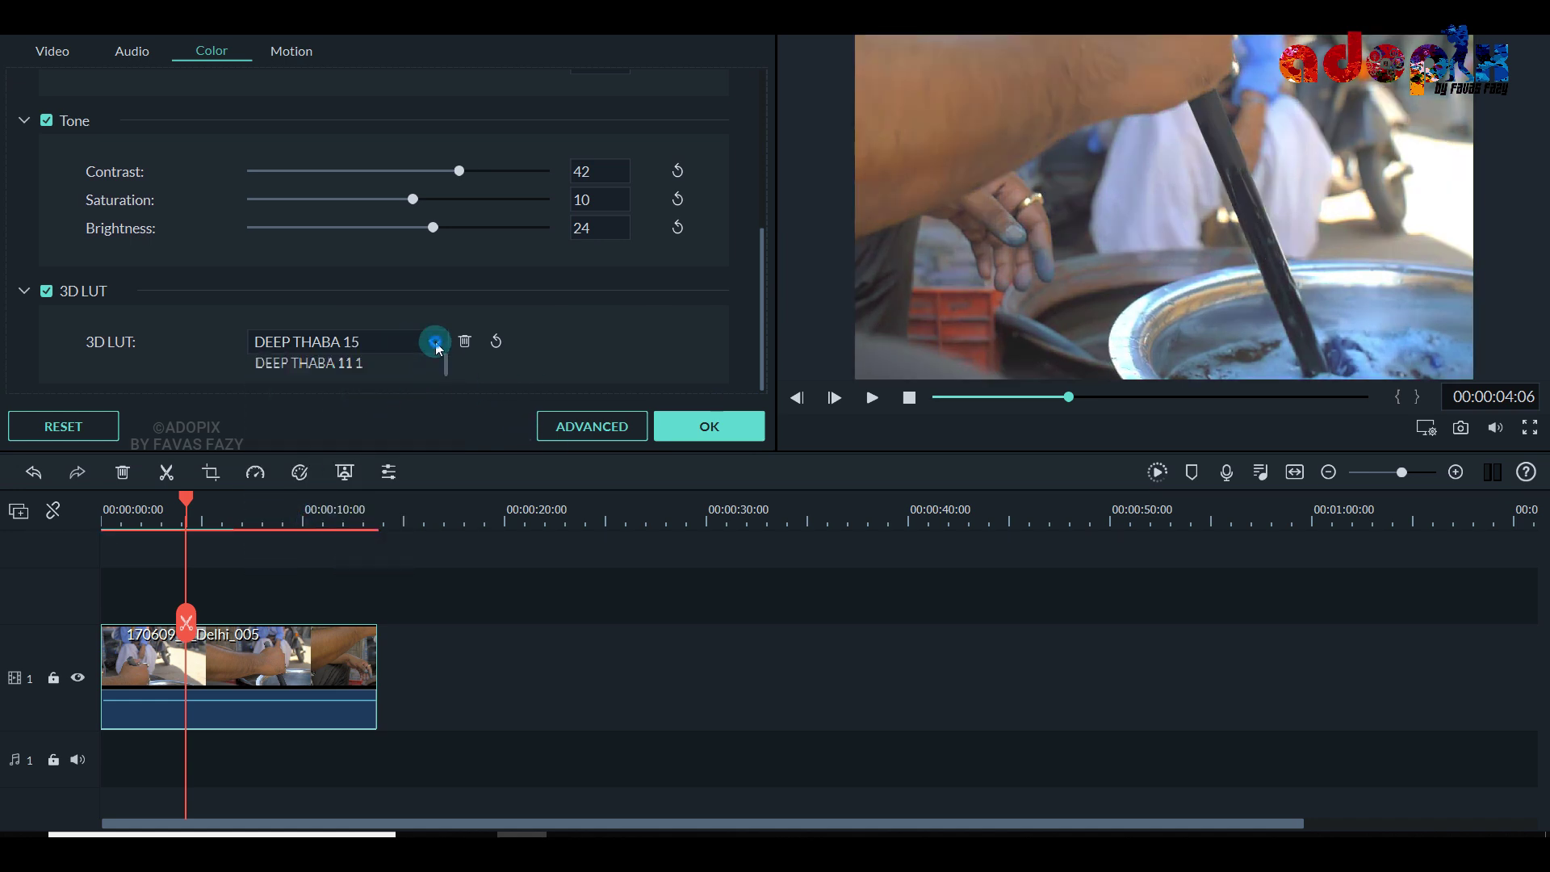
left_click(315, 537)
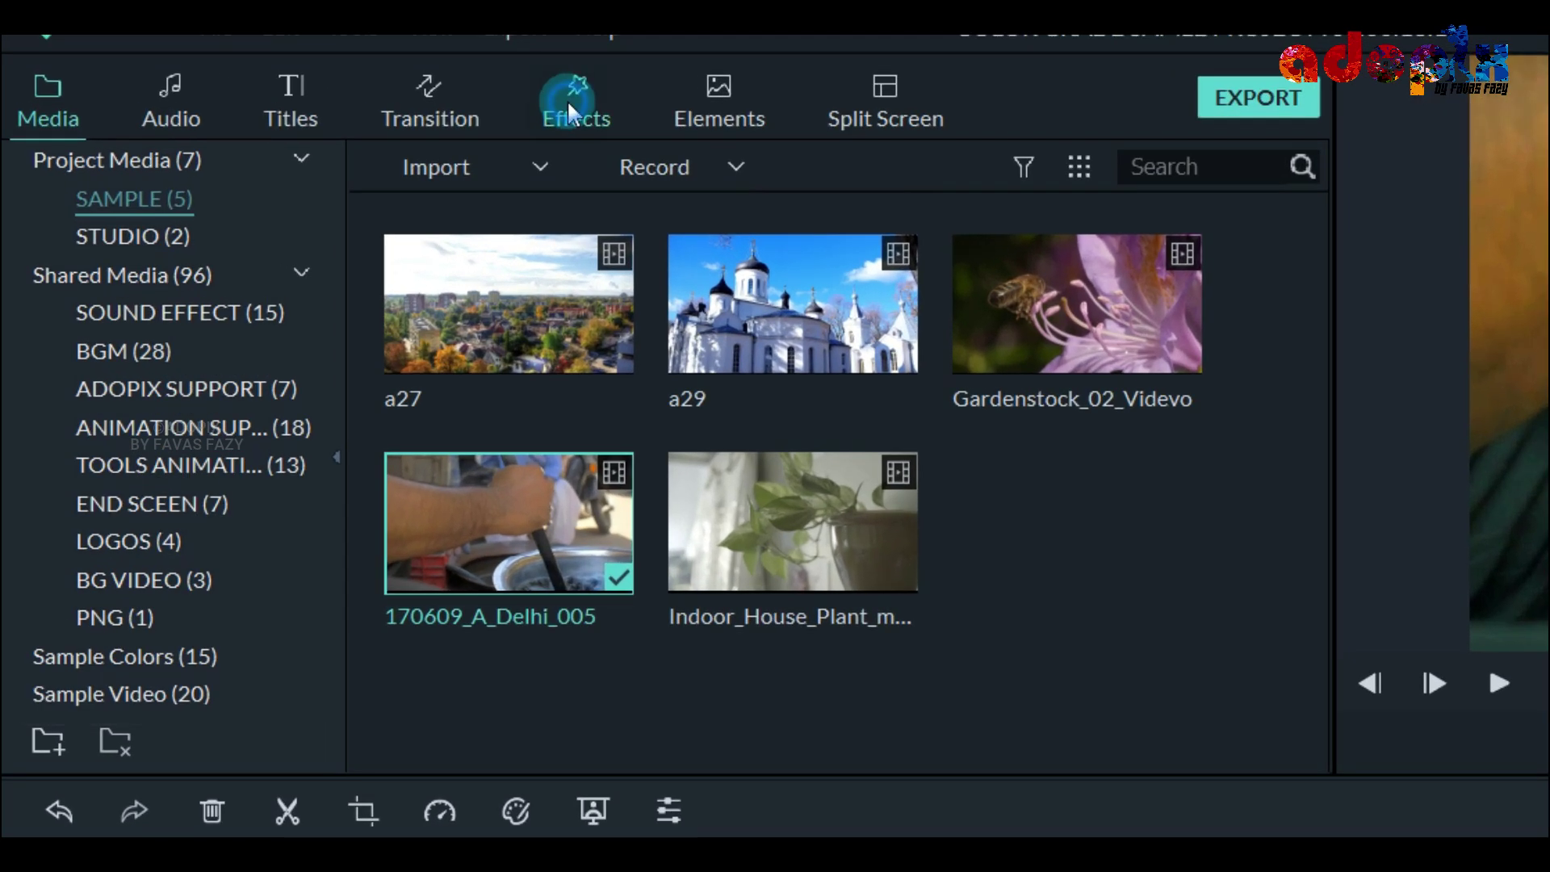
Search the effects for "cin" and add the Cinema 21:9 effect to the timeline over the clip
left_click(566, 99)
left_click(1163, 167)
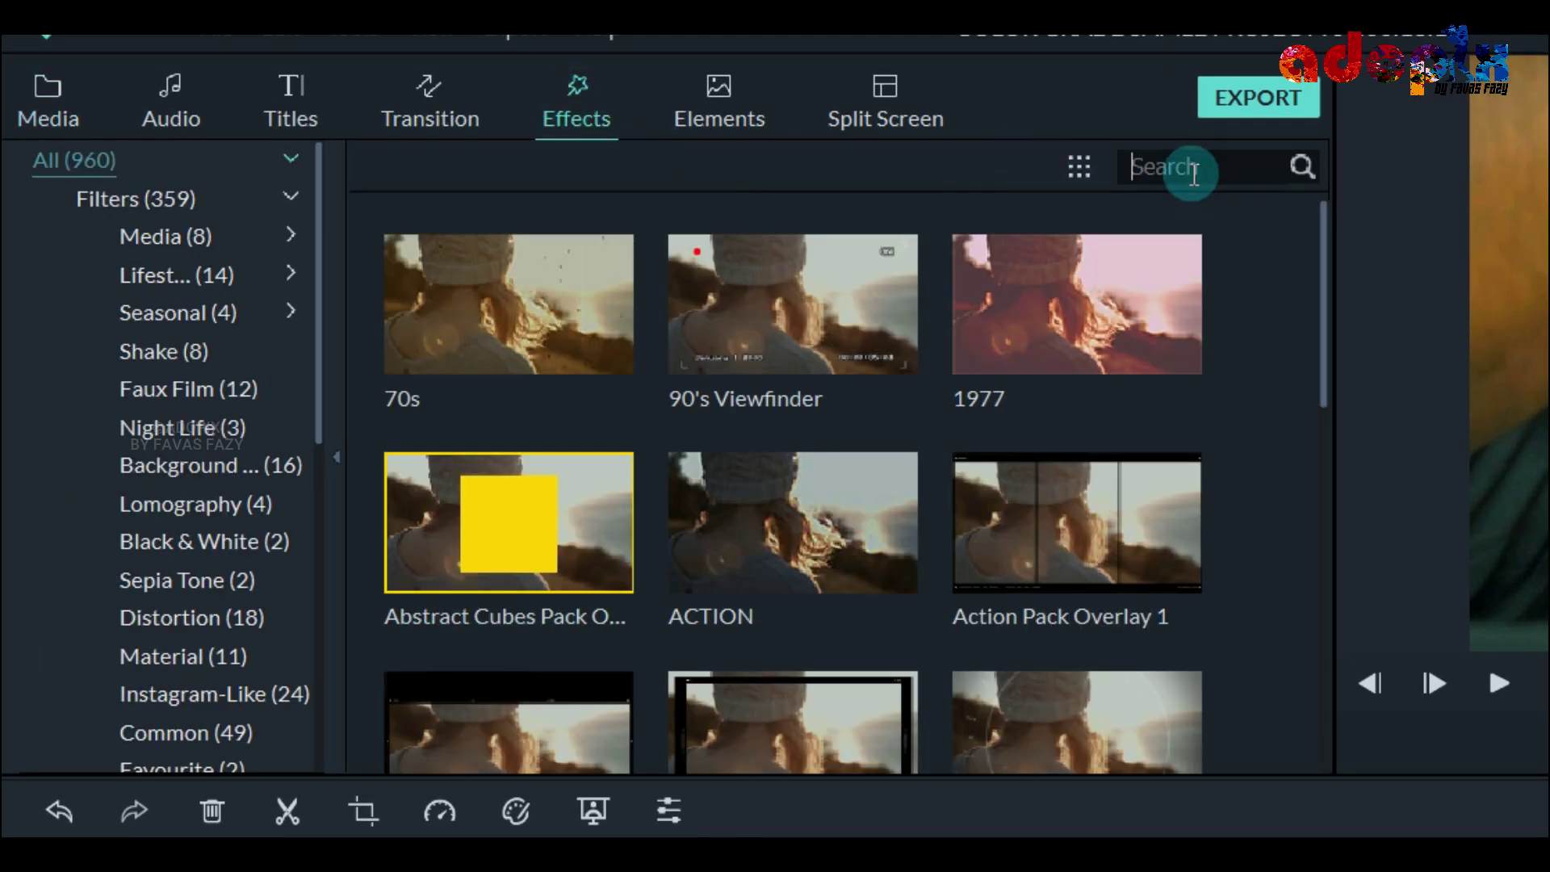
type("cin")
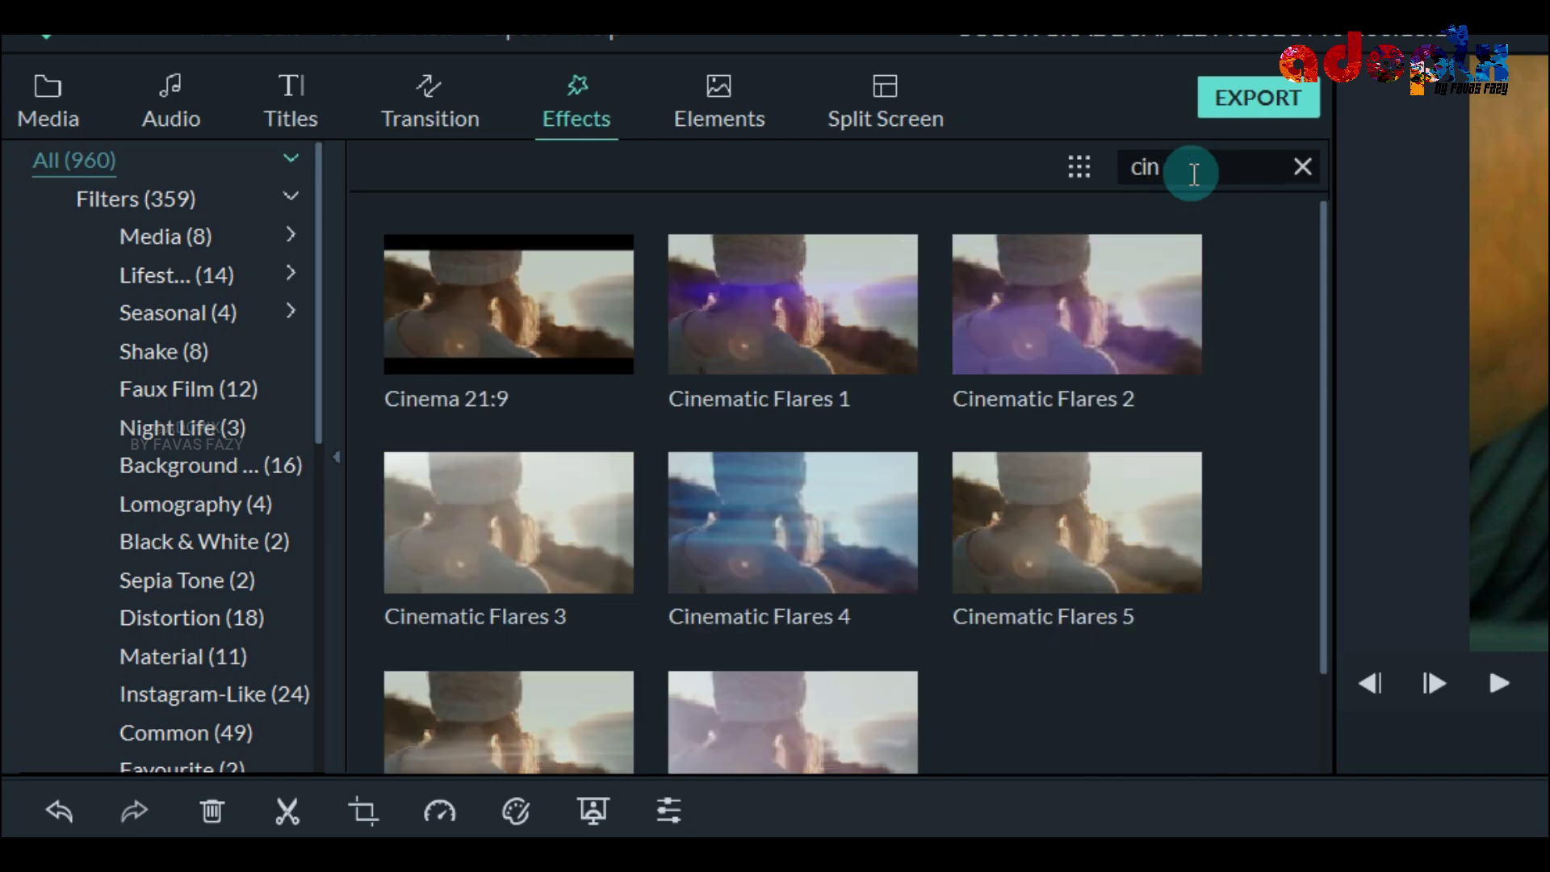
mouse_move(547, 355)
left_click_drag(550, 353, 377, 601)
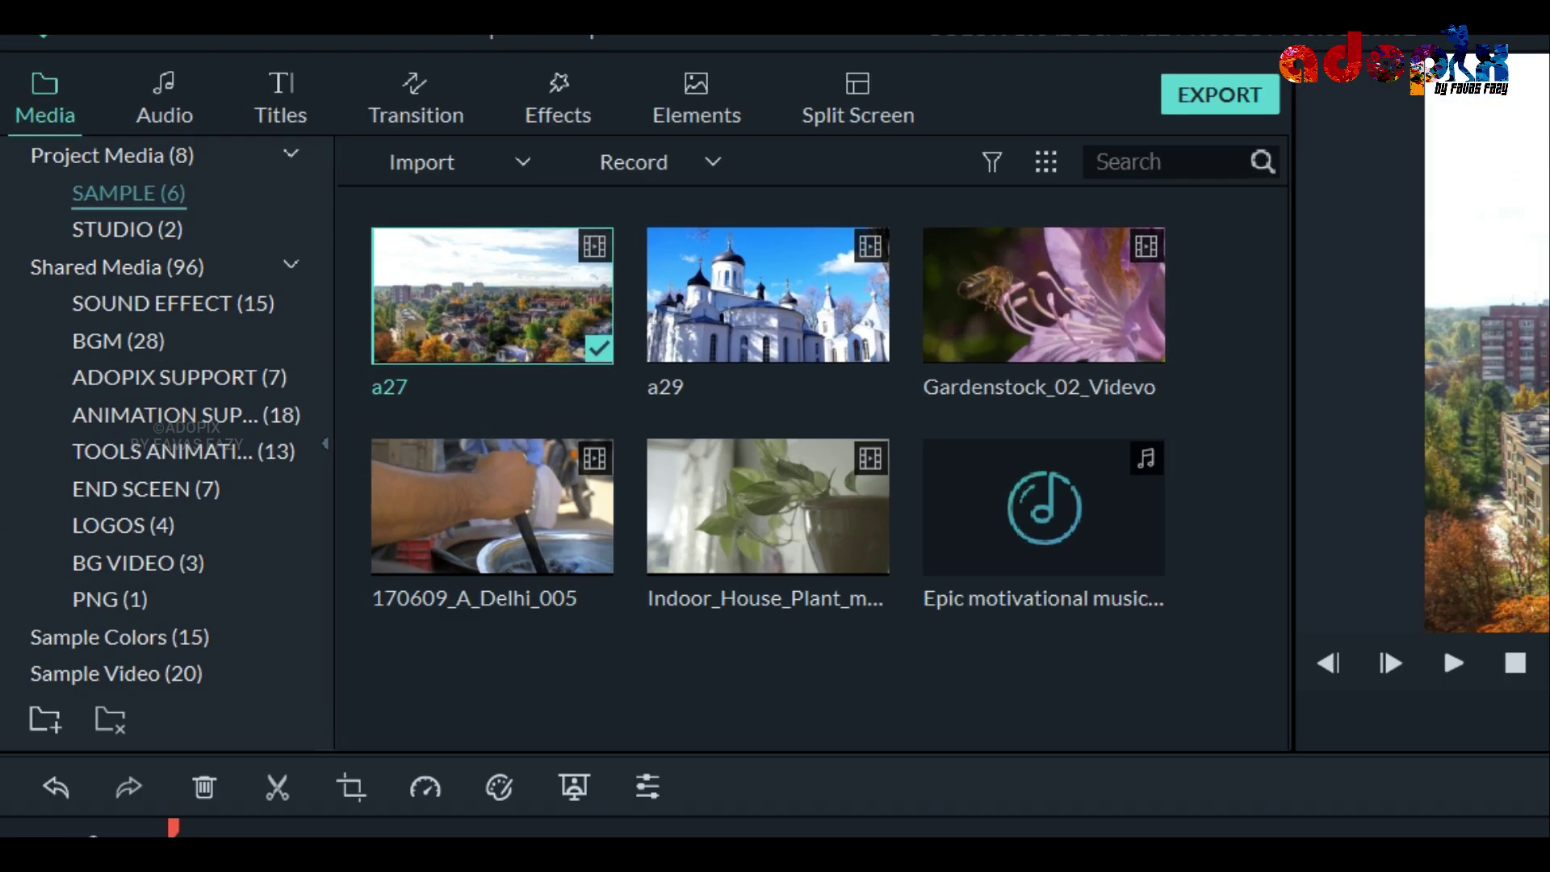
Open Advanced Color Correction for the a27 clip and show its presets
double_click(265, 747)
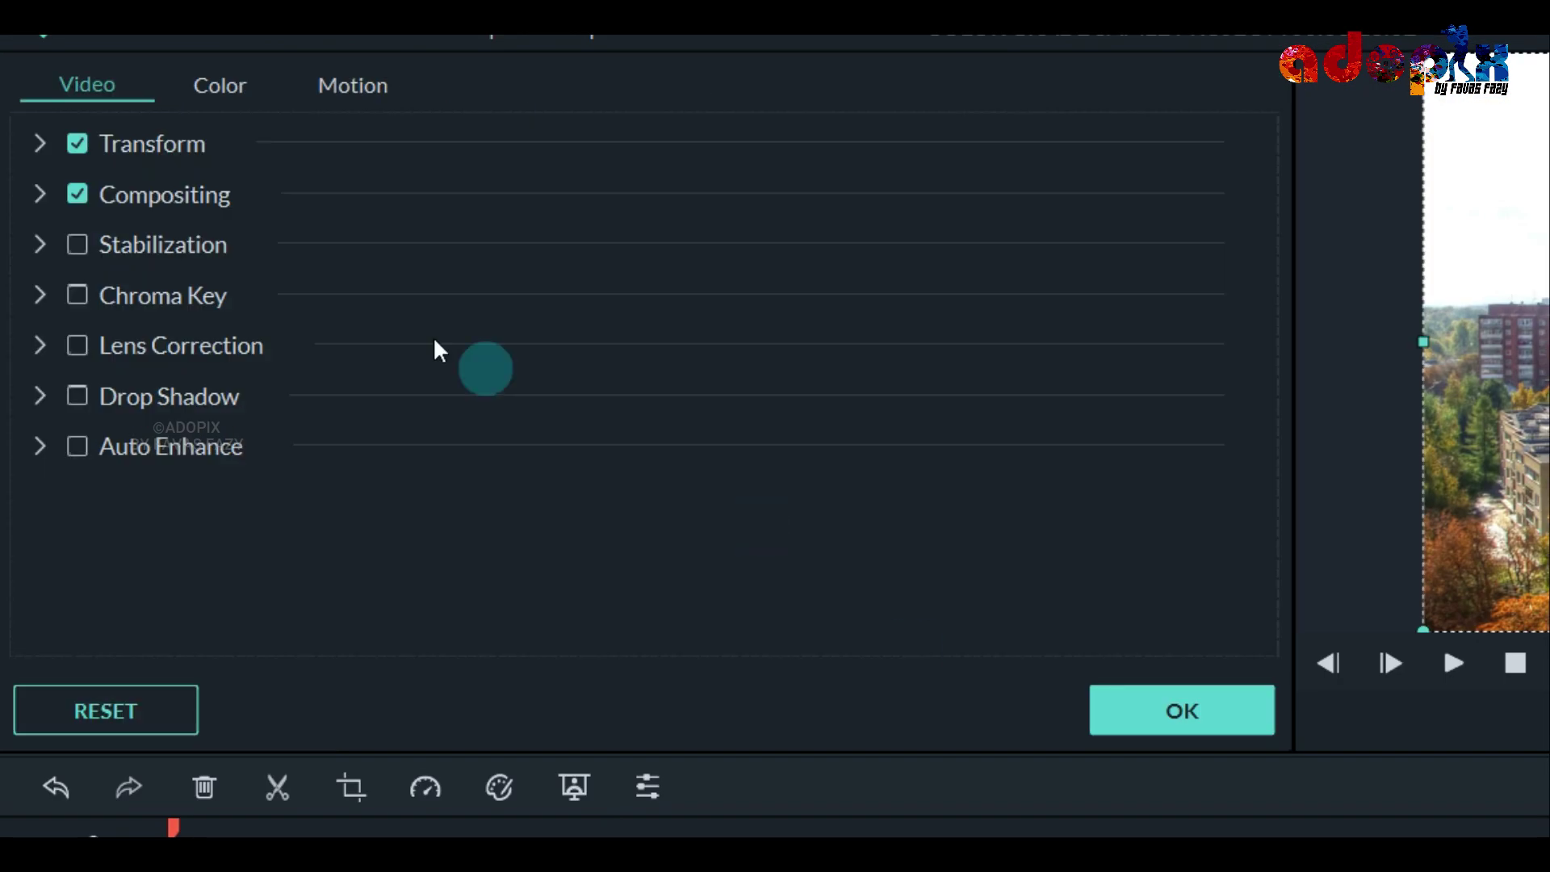
left_click(249, 77)
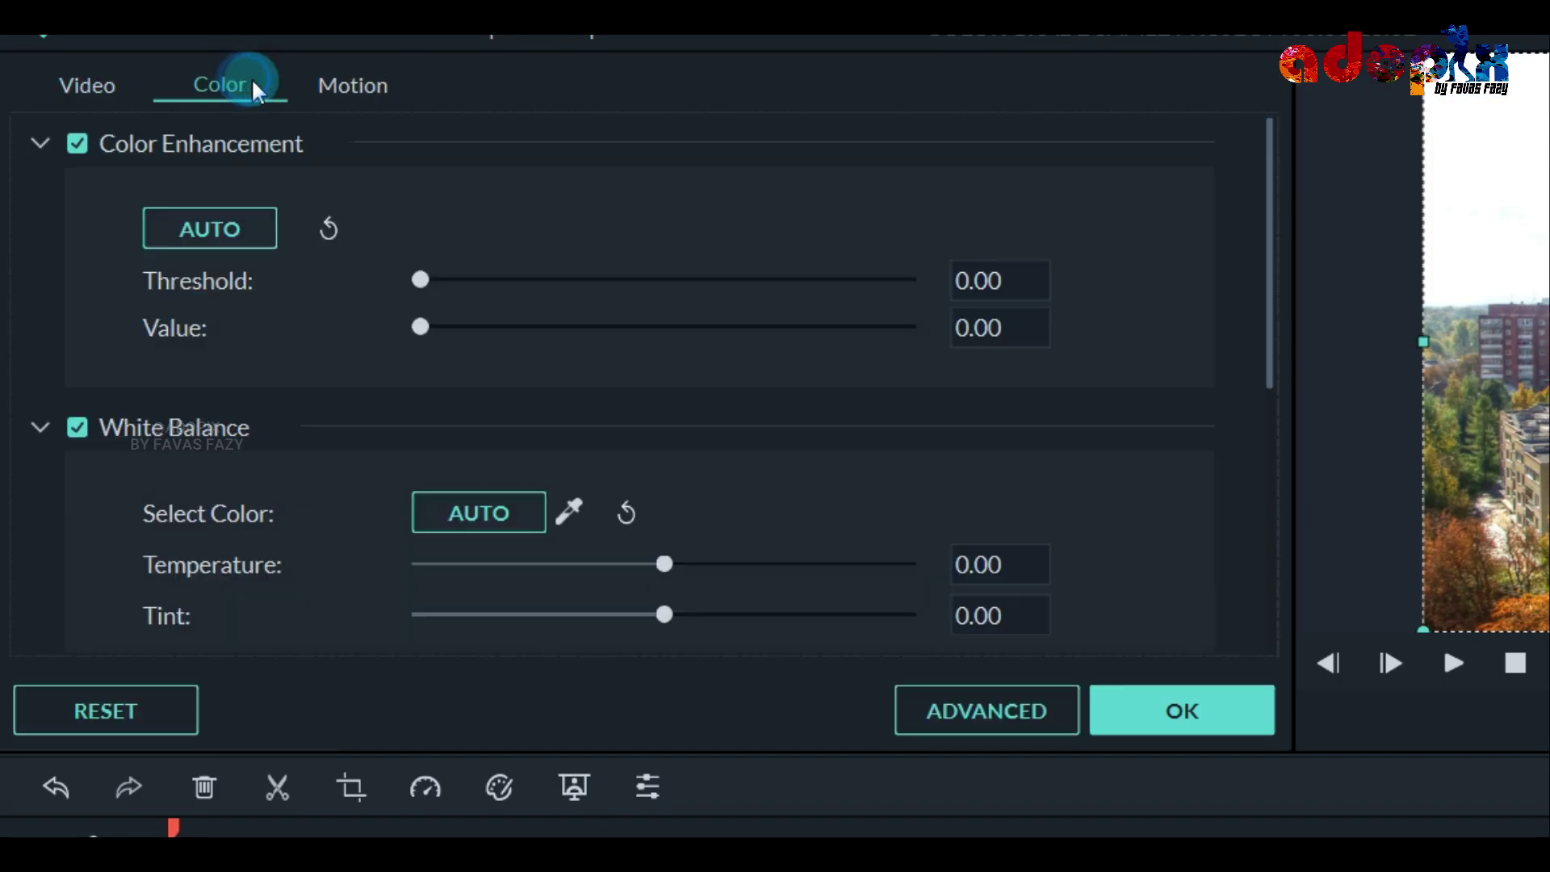
left_click(1009, 720)
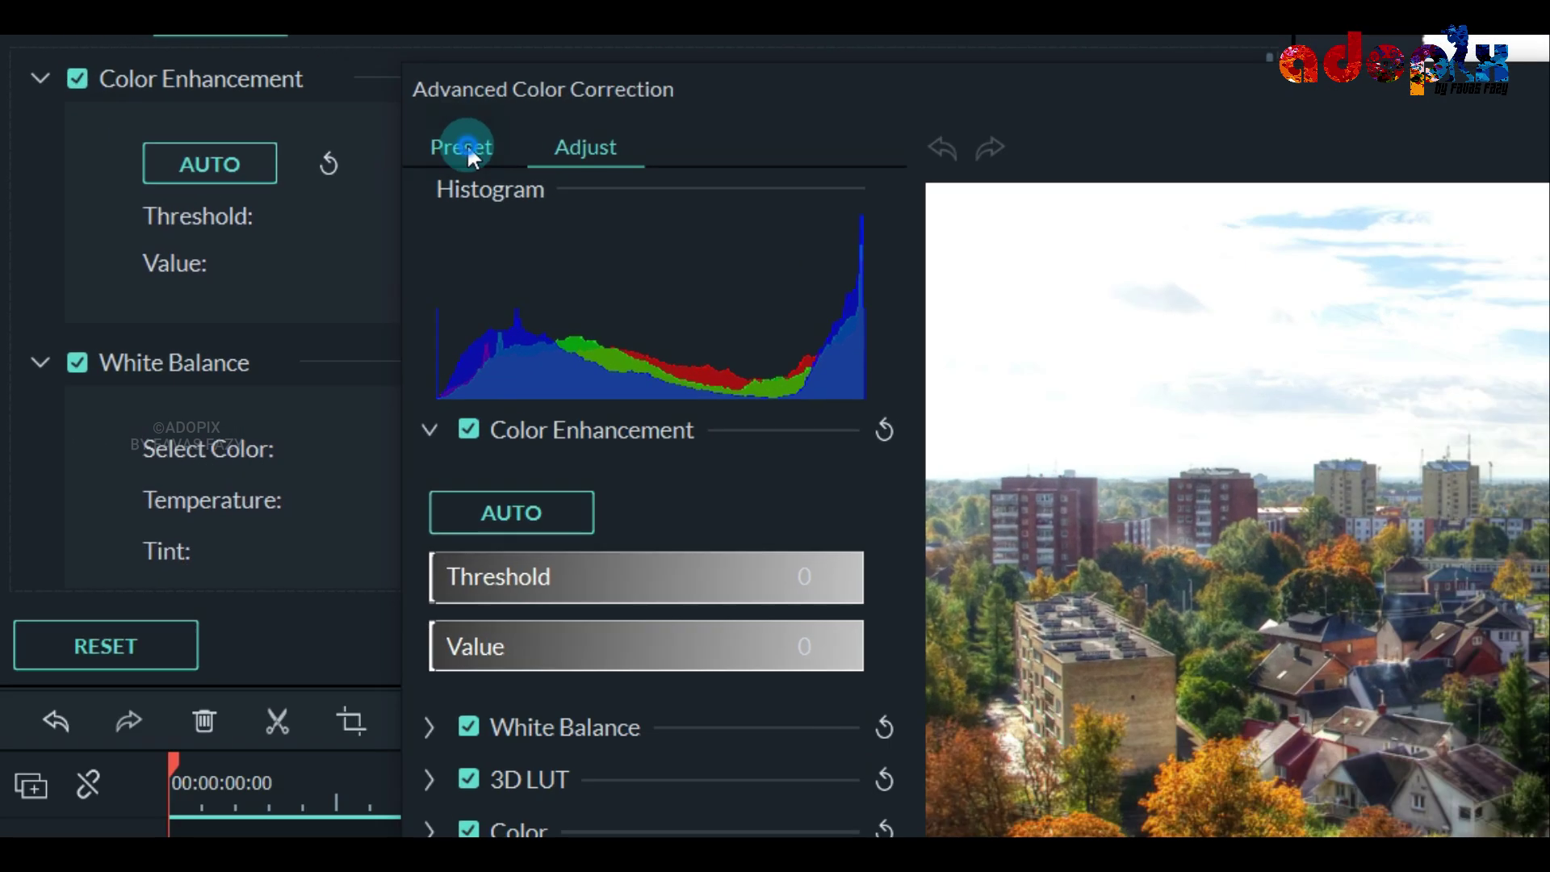
left_click(466, 147)
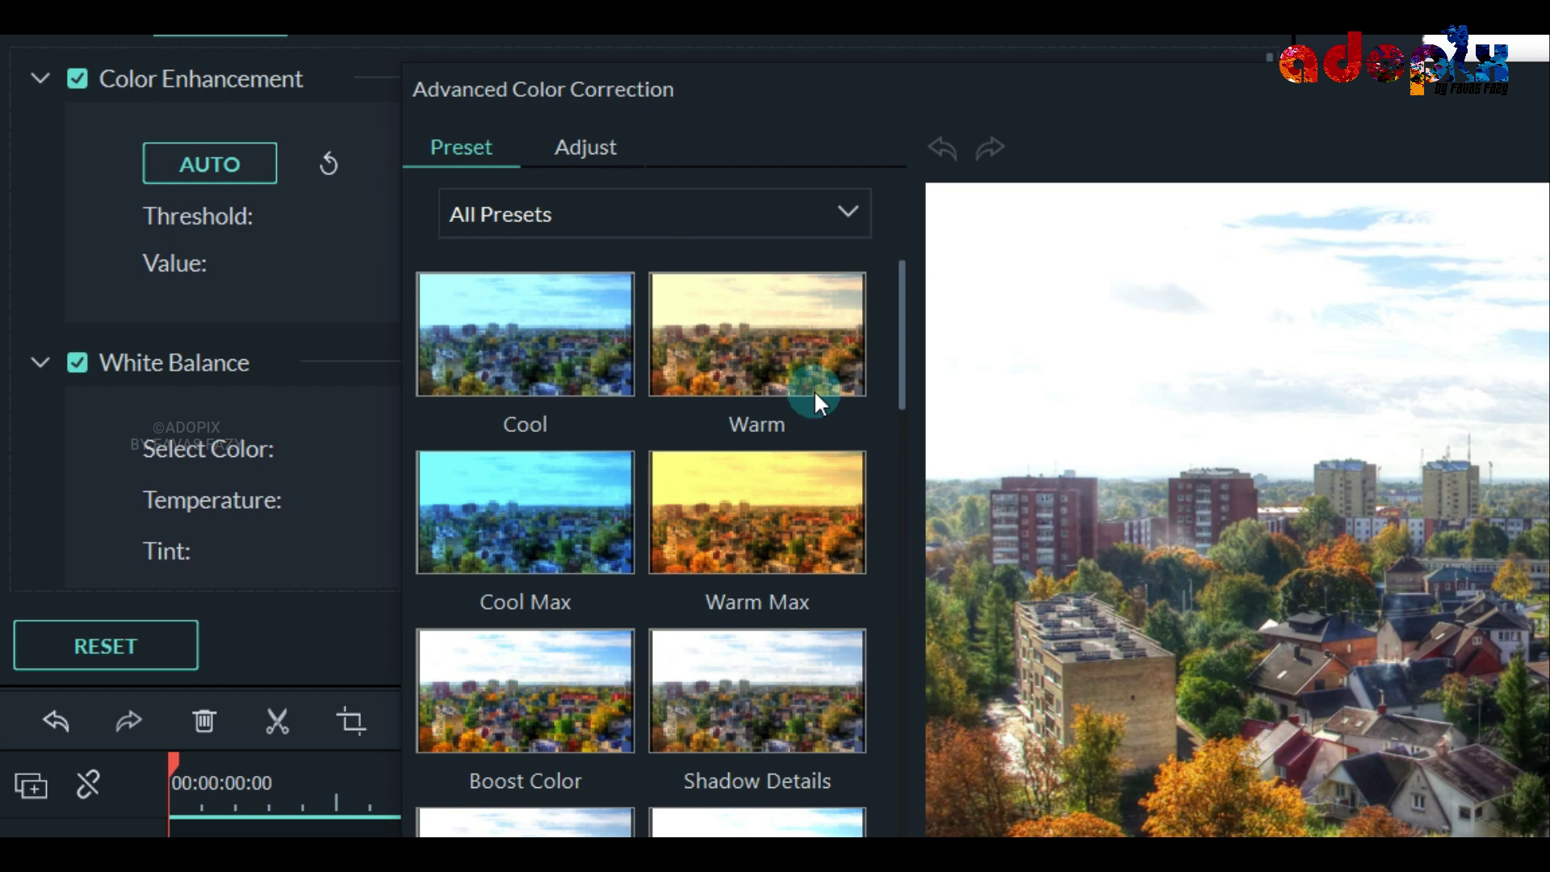
Try the Darken and Lomo color presets on the clip
scroll(699, 777, "down", 3)
left_click(551, 672)
left_click(585, 491)
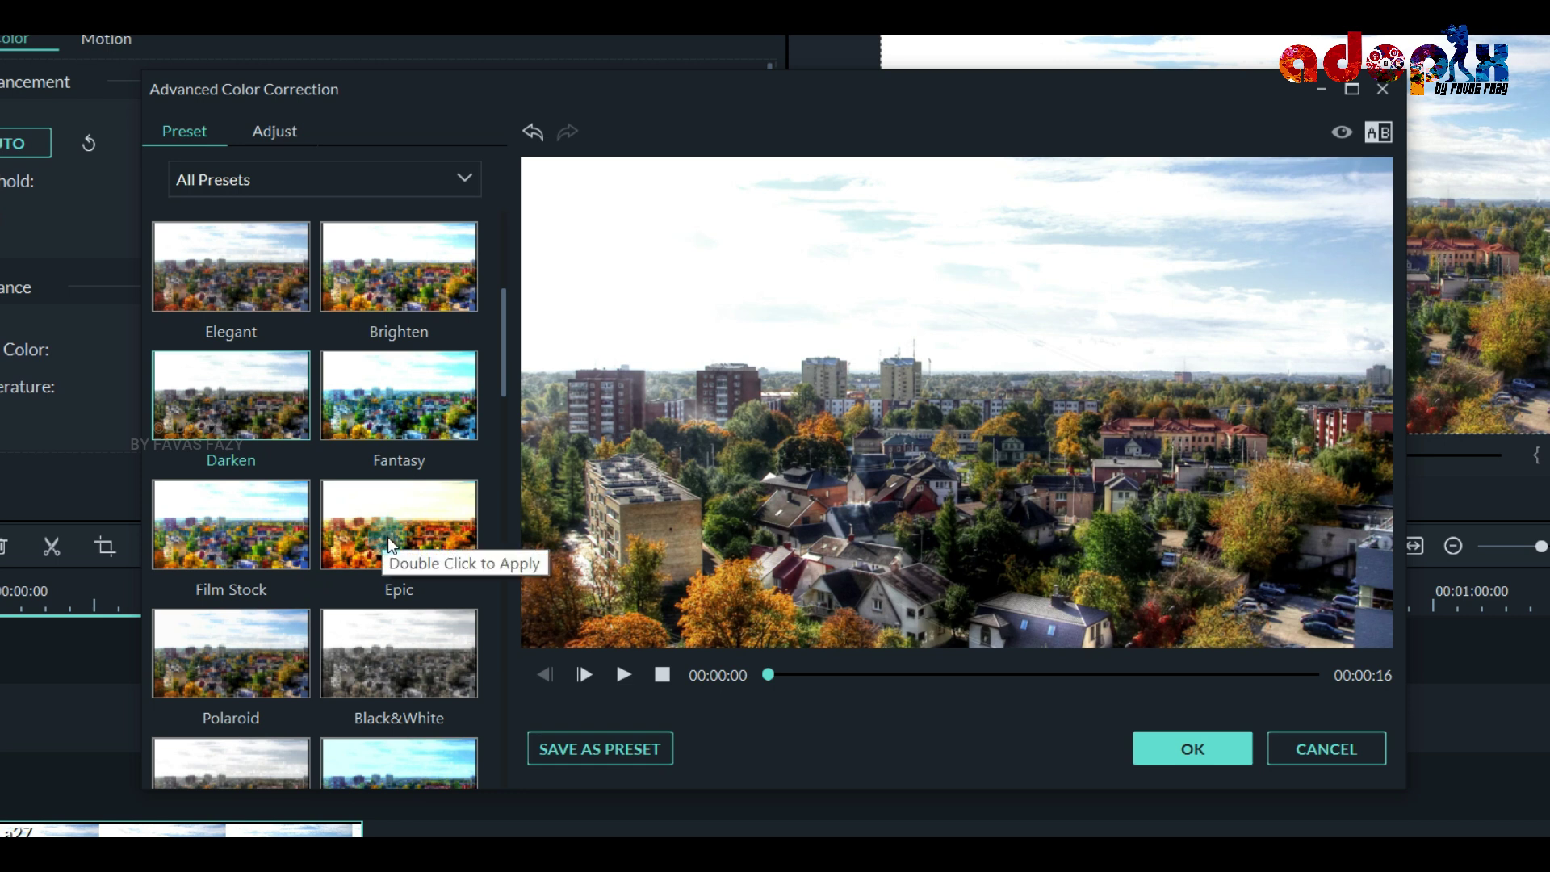
scroll(391, 546, "down", 3)
left_click(371, 554)
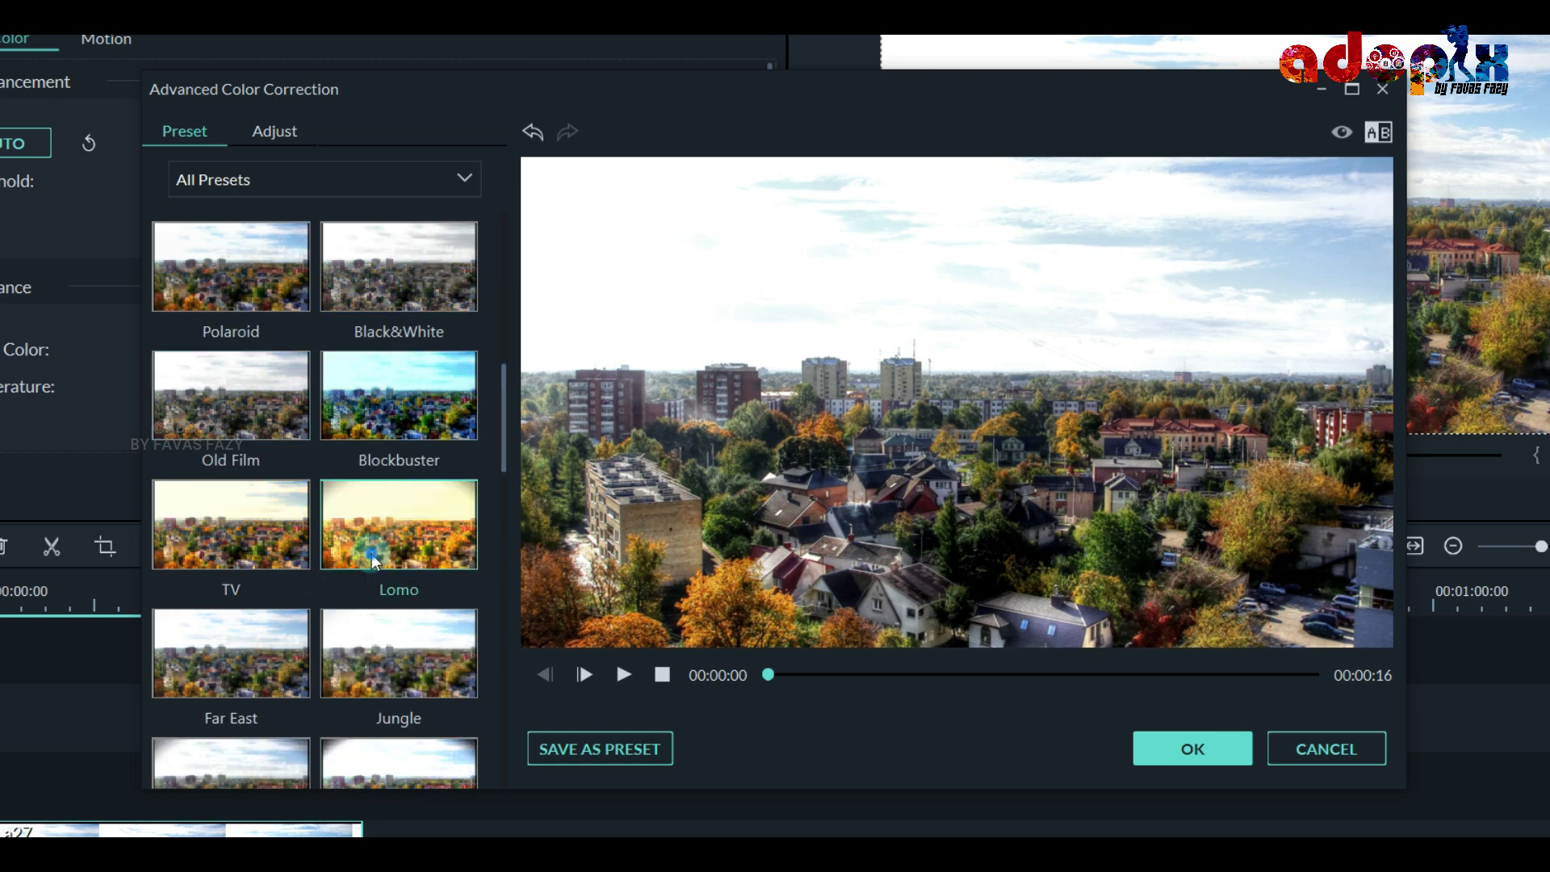
left_click(293, 543)
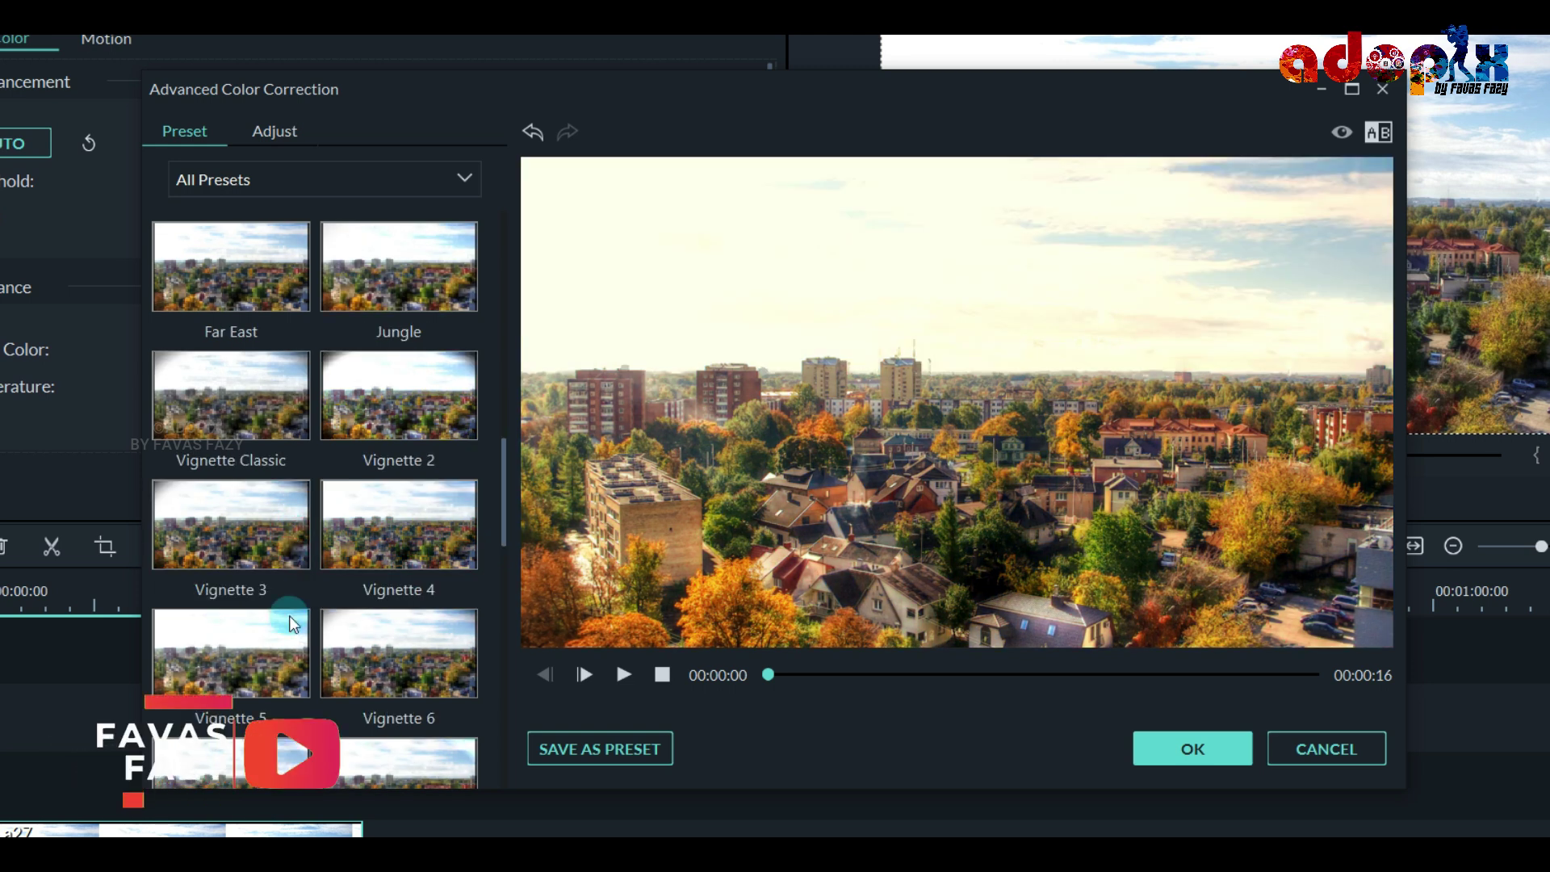
Try the Vignette 2 and Vignette 4 presets on the clip
left_click(281, 521)
left_click(364, 389)
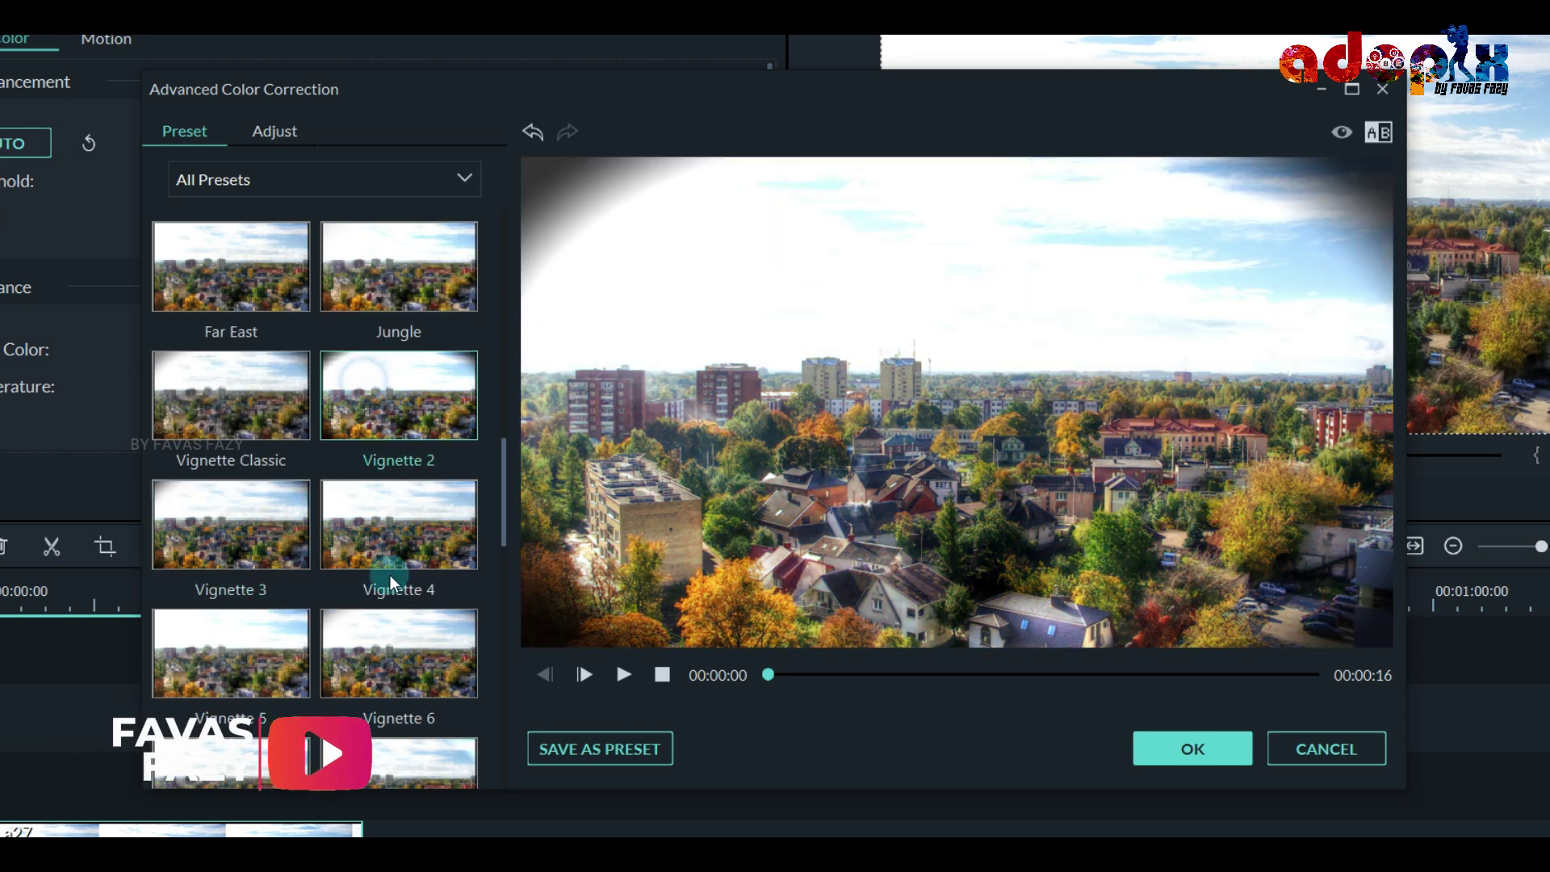
left_click(359, 571)
scroll(357, 565, "down", 3)
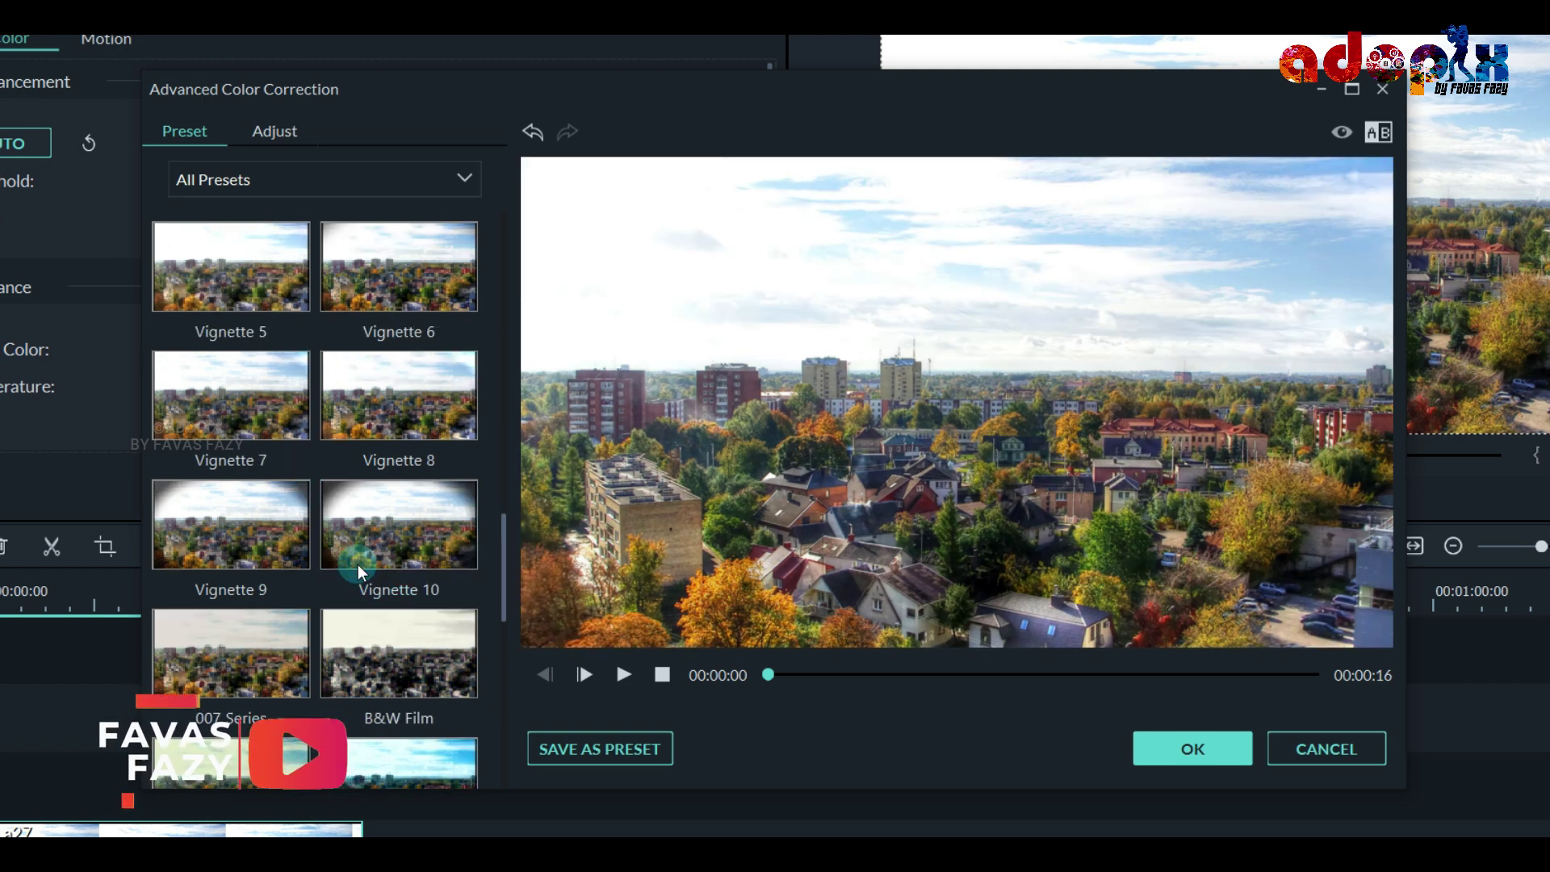
Try the Cool Film preset on the clip, and switch to the Film Stock preset from the Film category
scroll(357, 565, "down", 6)
scroll(372, 613, "up", 3)
left_click(373, 413)
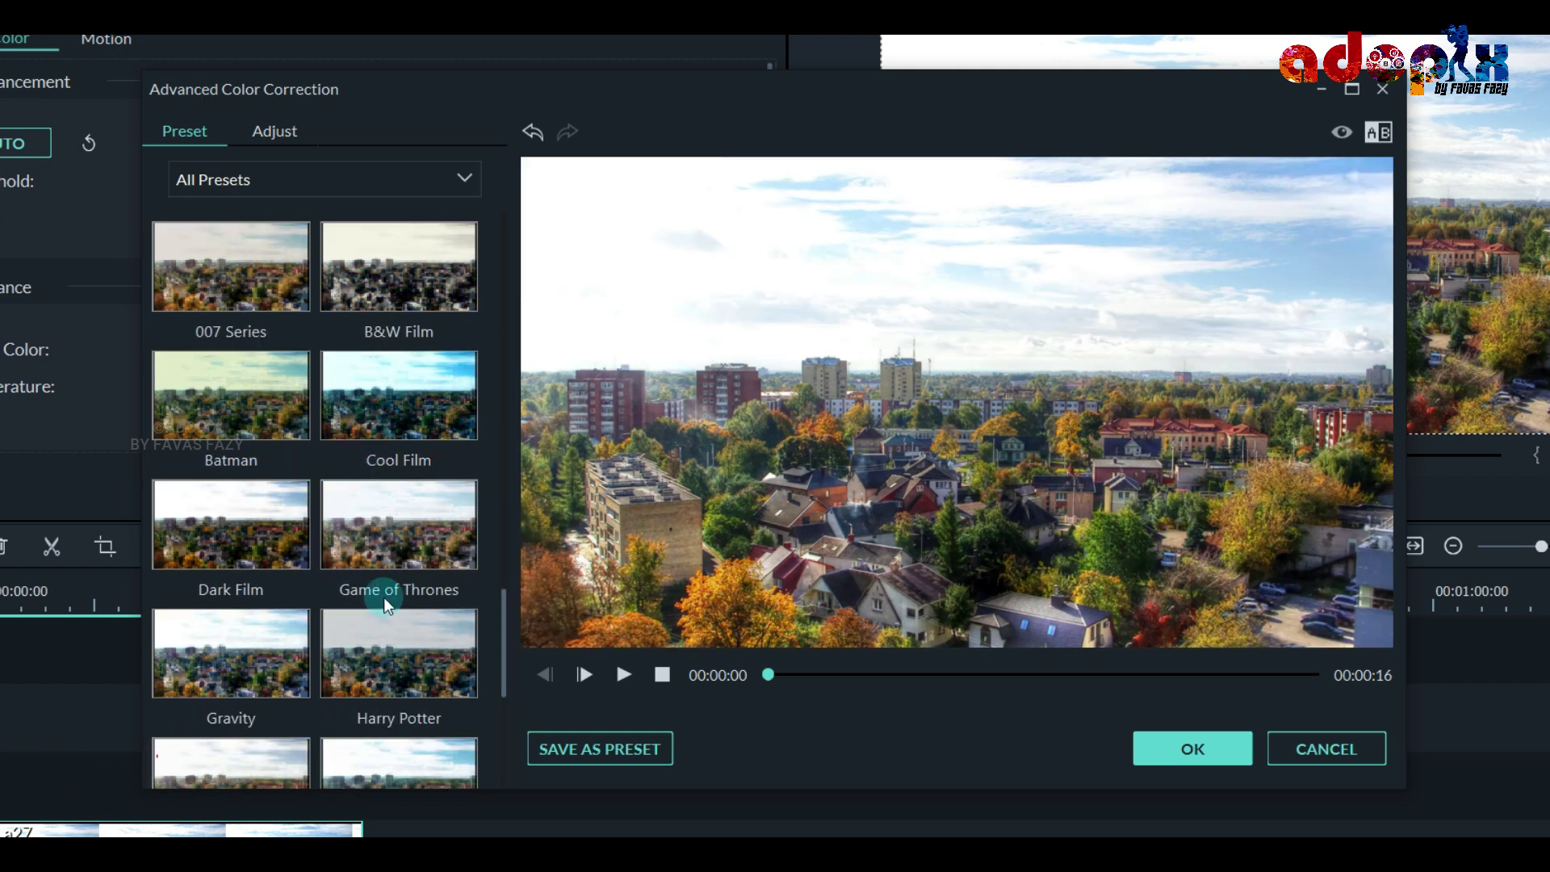
left_click(353, 417)
left_click(409, 527)
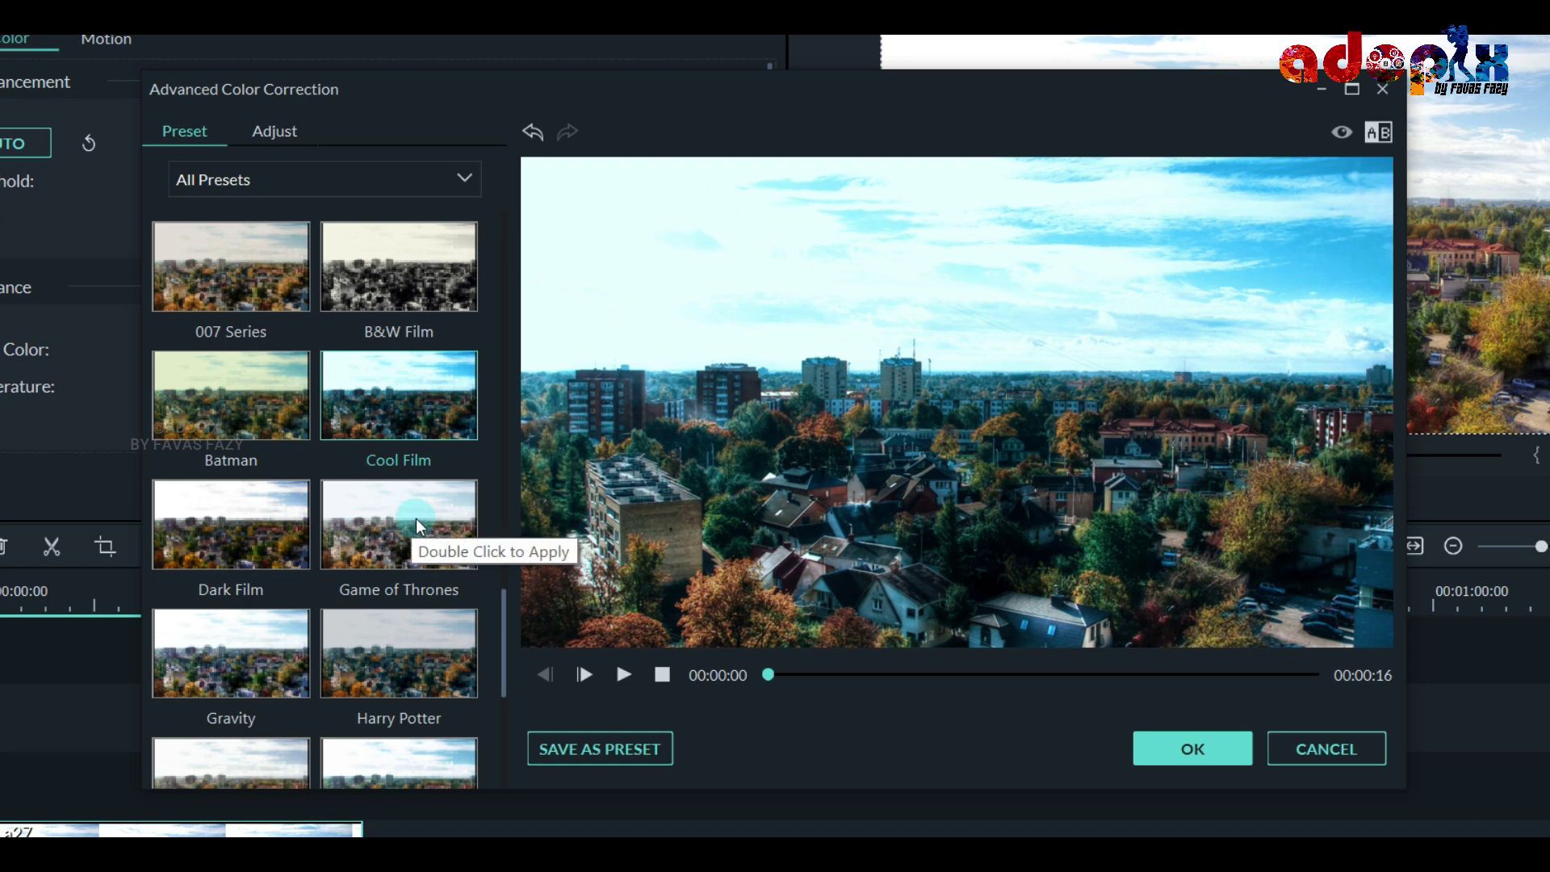
double_click(309, 533)
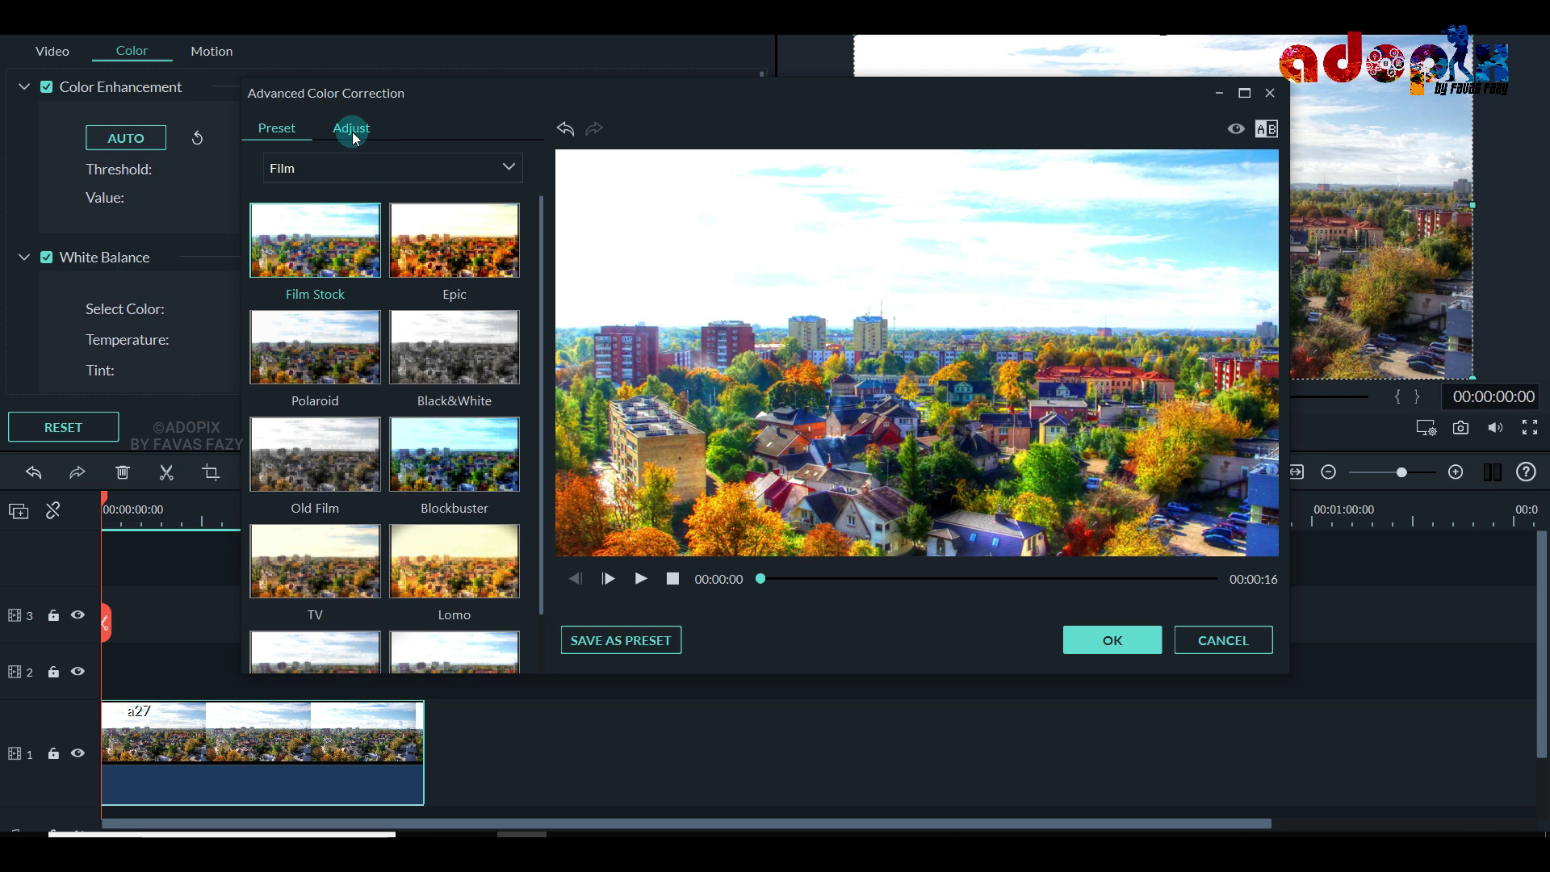
In the manual adjustments, set the white balance temperature to -2.33 and the tint to 2.97
left_click(351, 130)
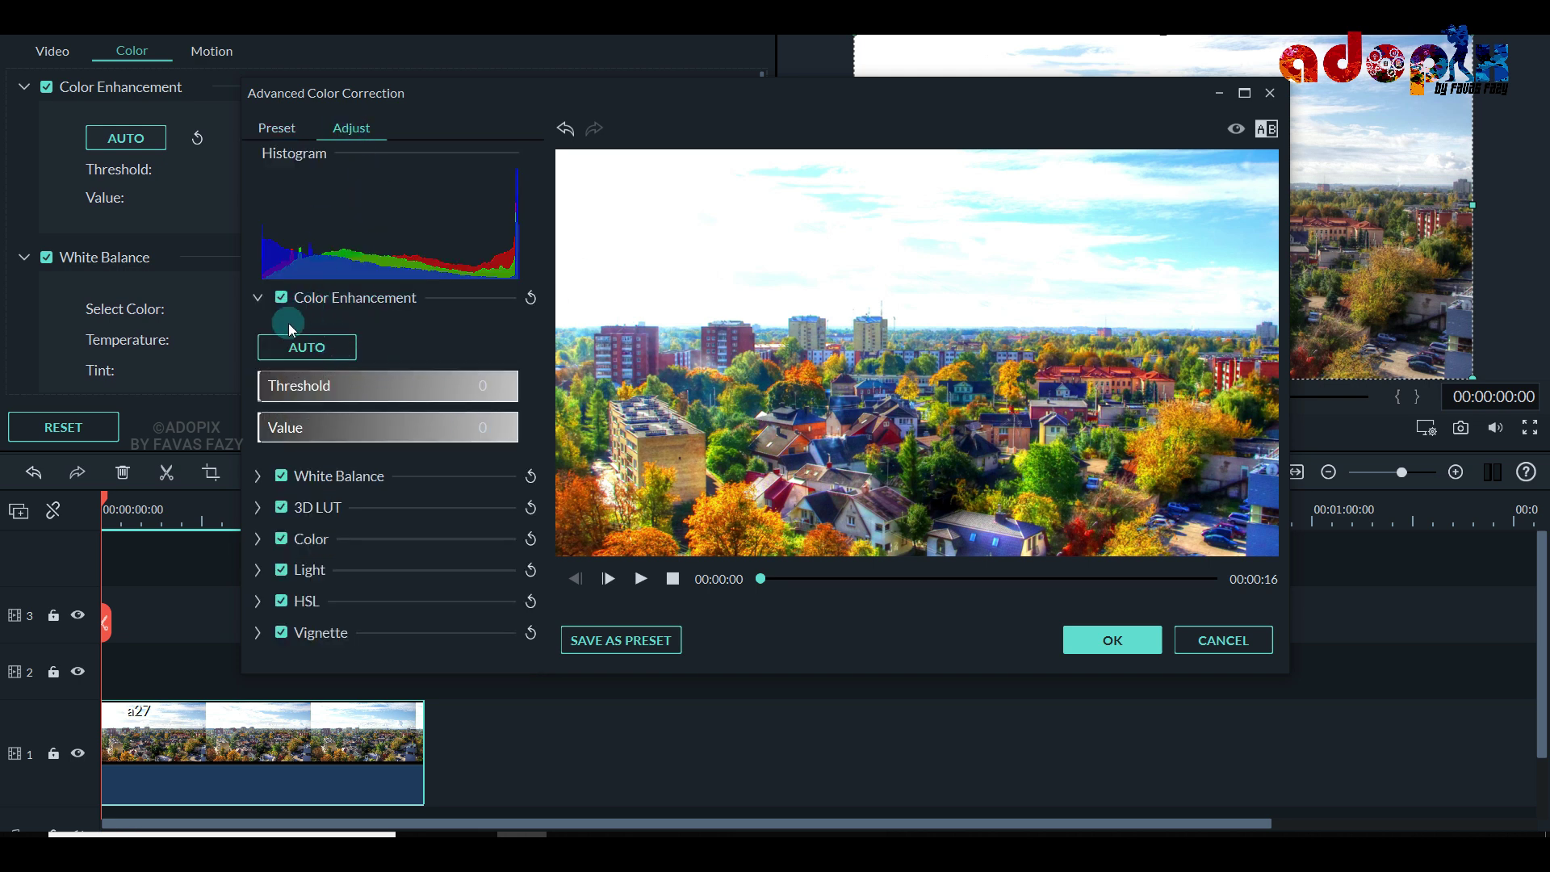
left_click(257, 476)
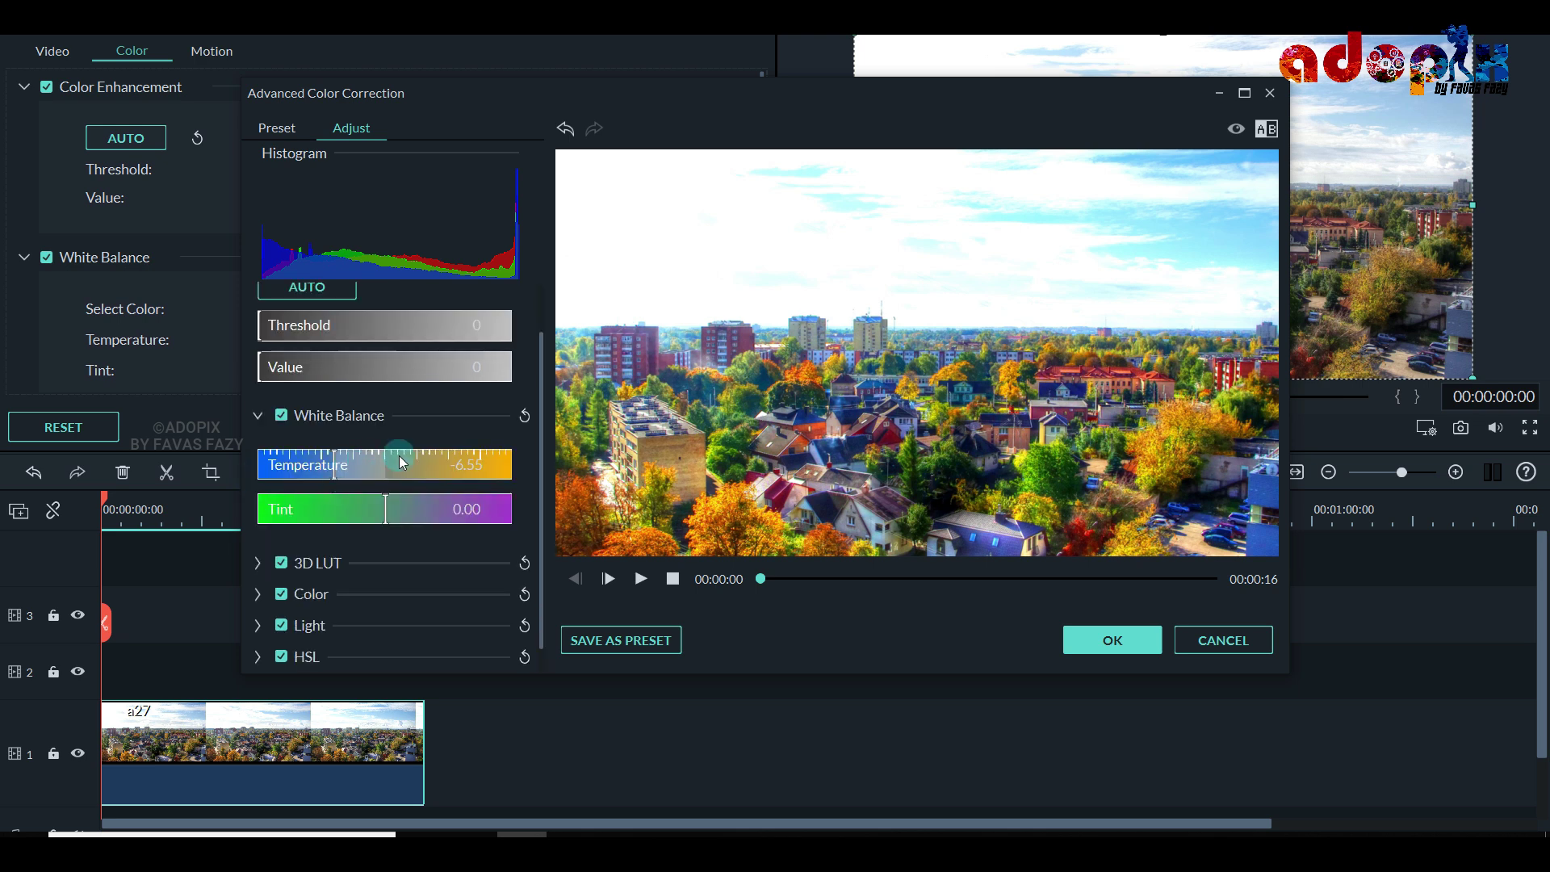
left_click_drag(377, 470, 442, 514)
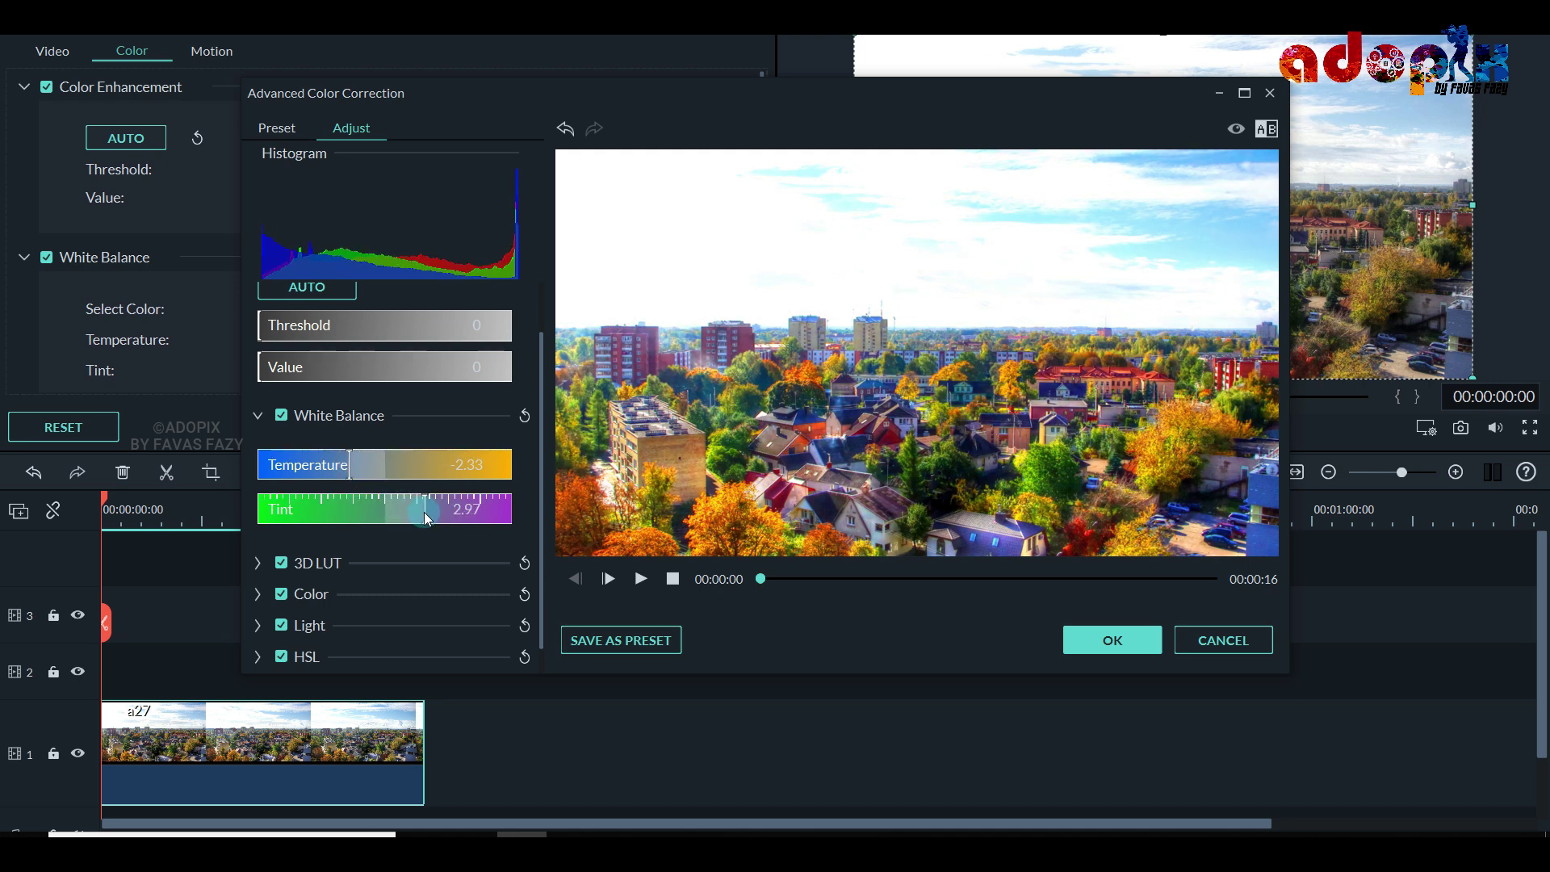
Choose the Cool Film 3D LUT and turn the 3D LUT correction off
left_click(269, 563)
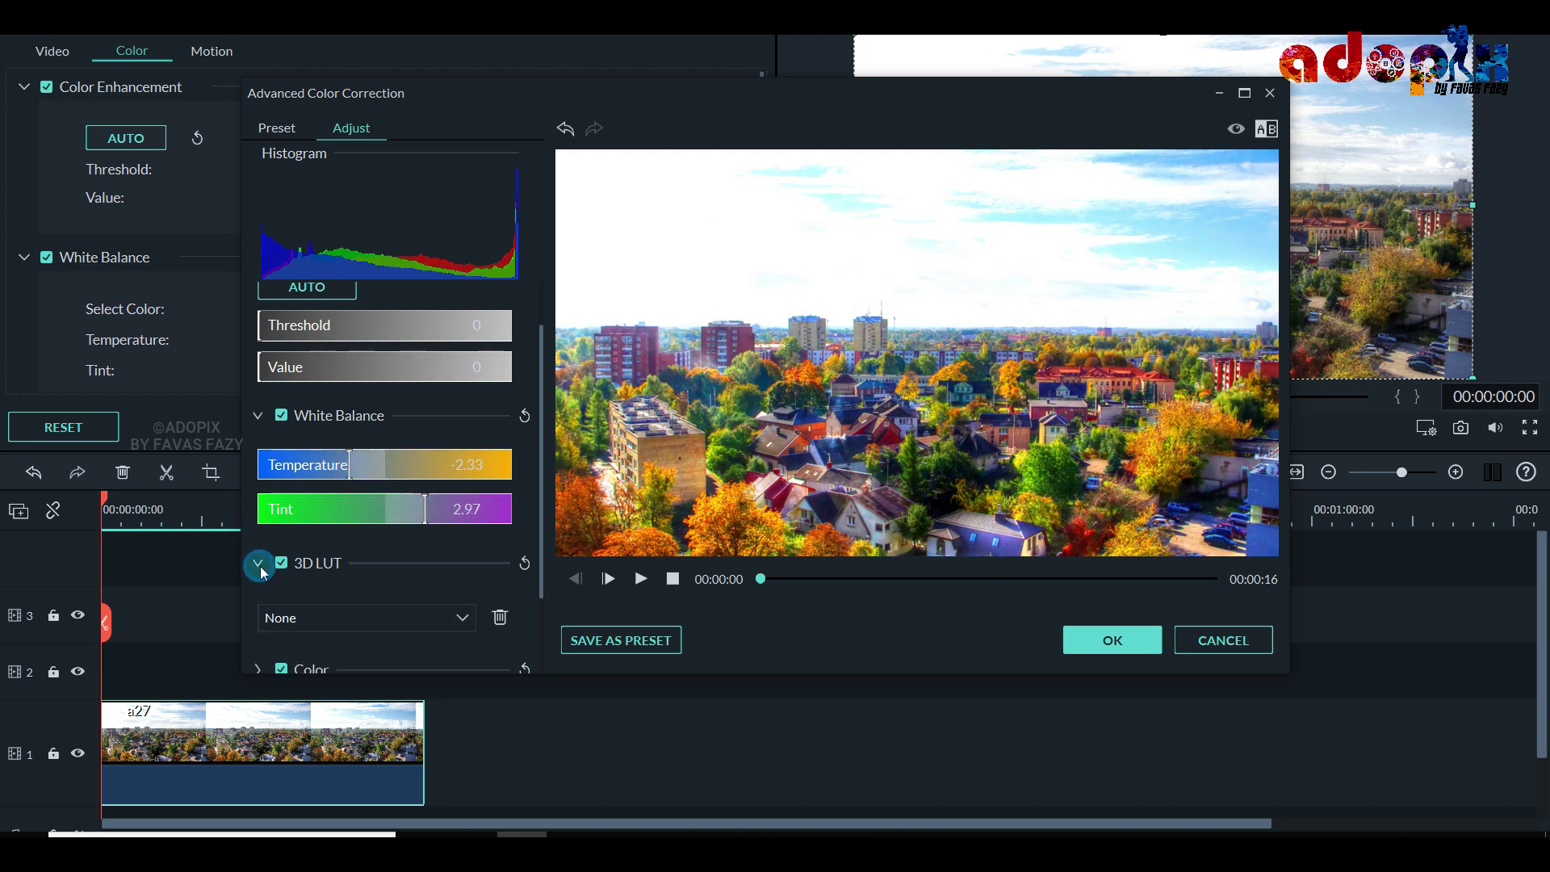
scroll(363, 618, "down", 1)
scroll(428, 558, "down", 3)
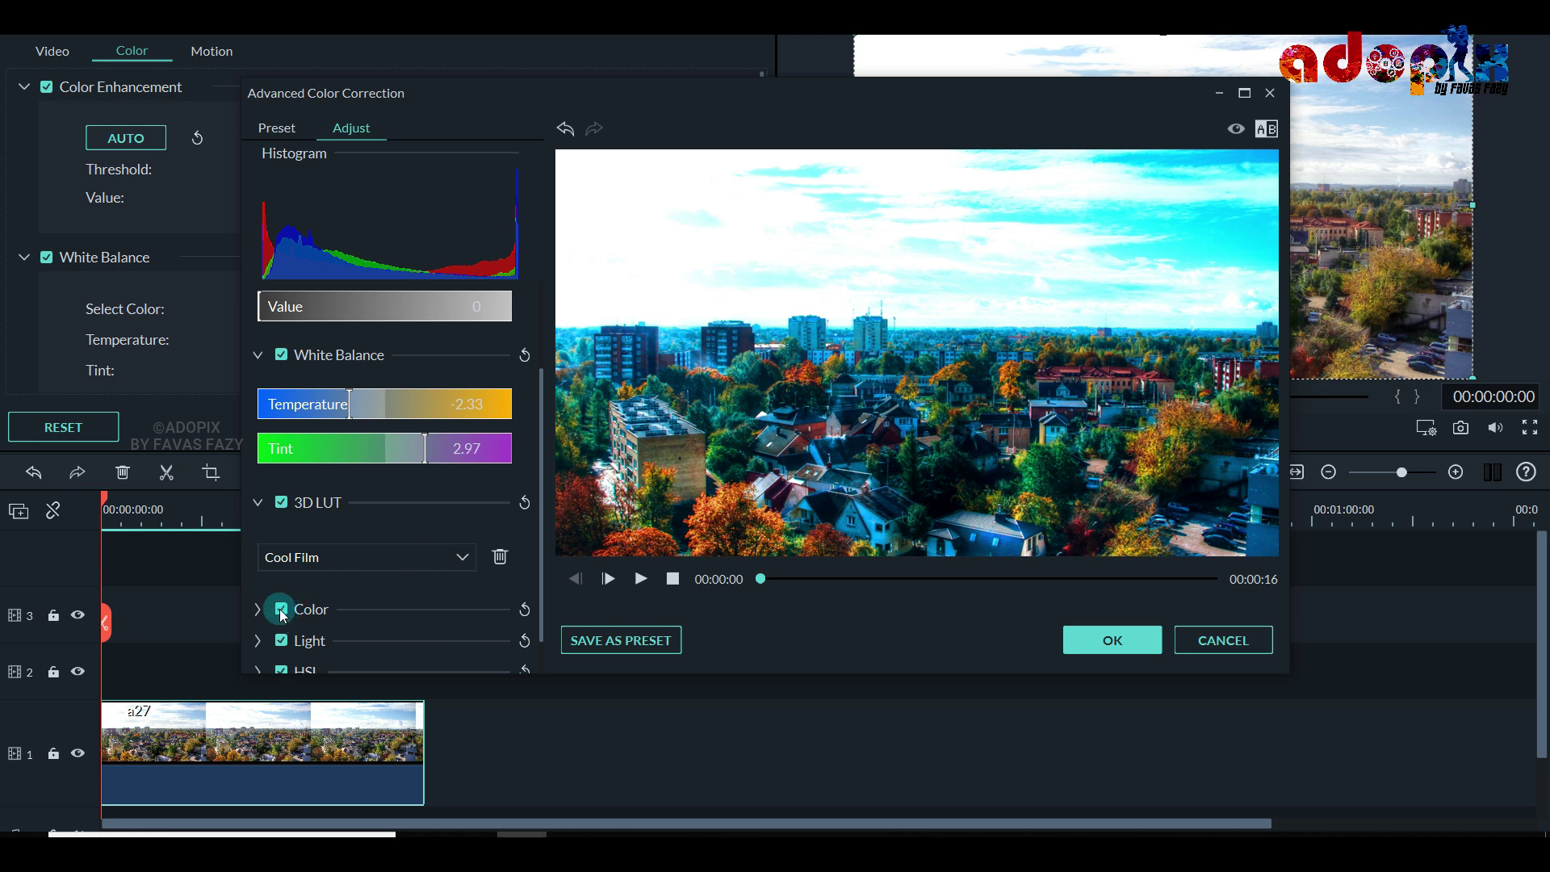
left_click(281, 502)
Set the Color values to exposure 6, brightness 8, contrast 15, vibrance 57 and saturation 42
scroll(307, 556, "down", 1)
left_click(259, 570)
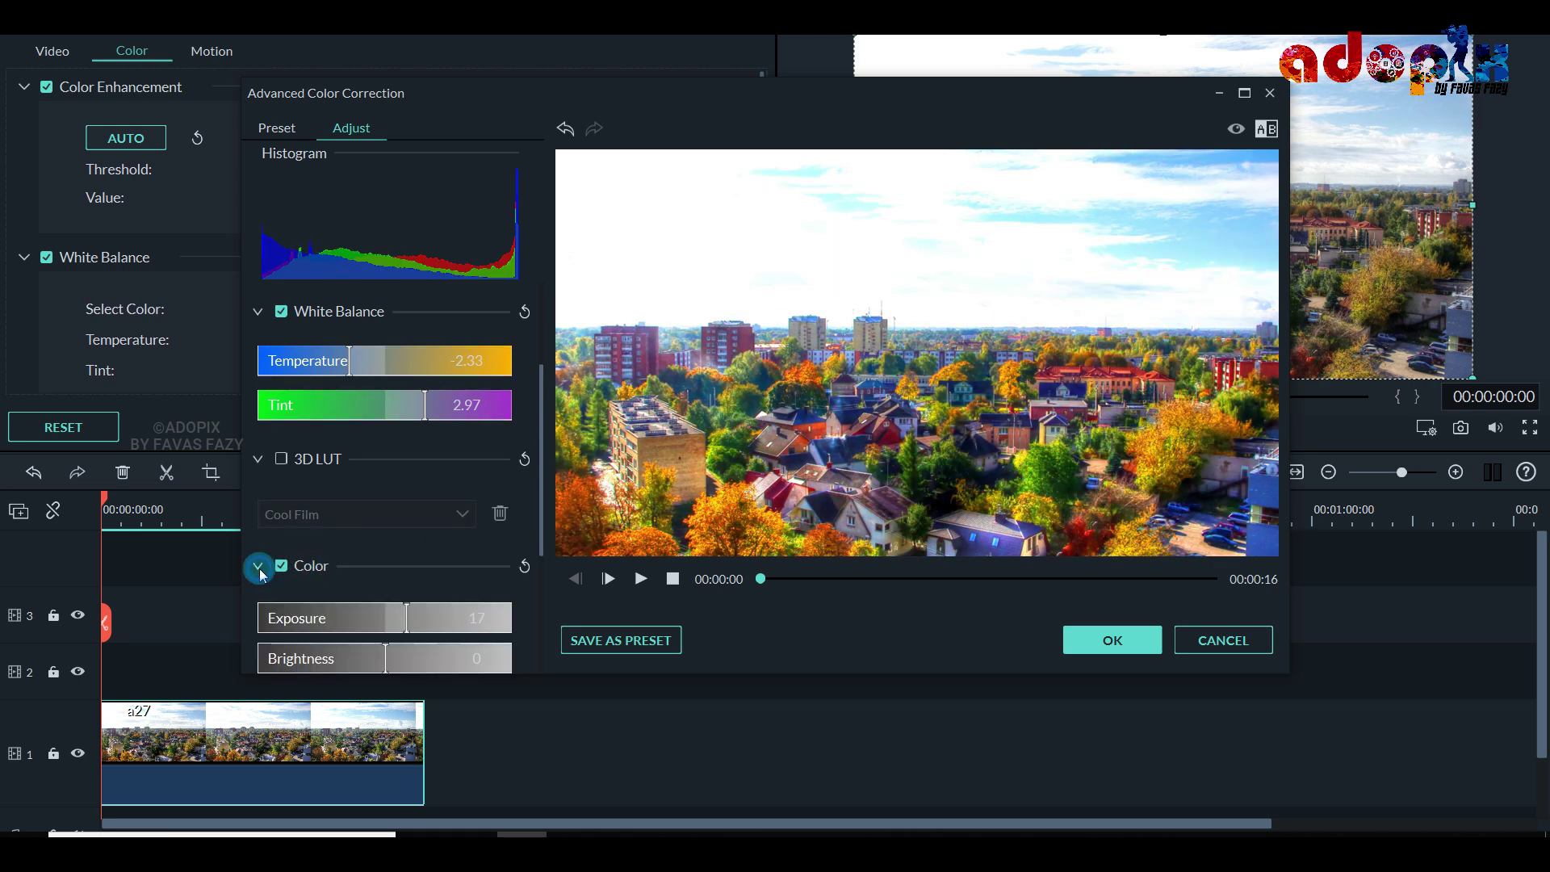
scroll(277, 554, "down", 1)
scroll(415, 581, "down", 1)
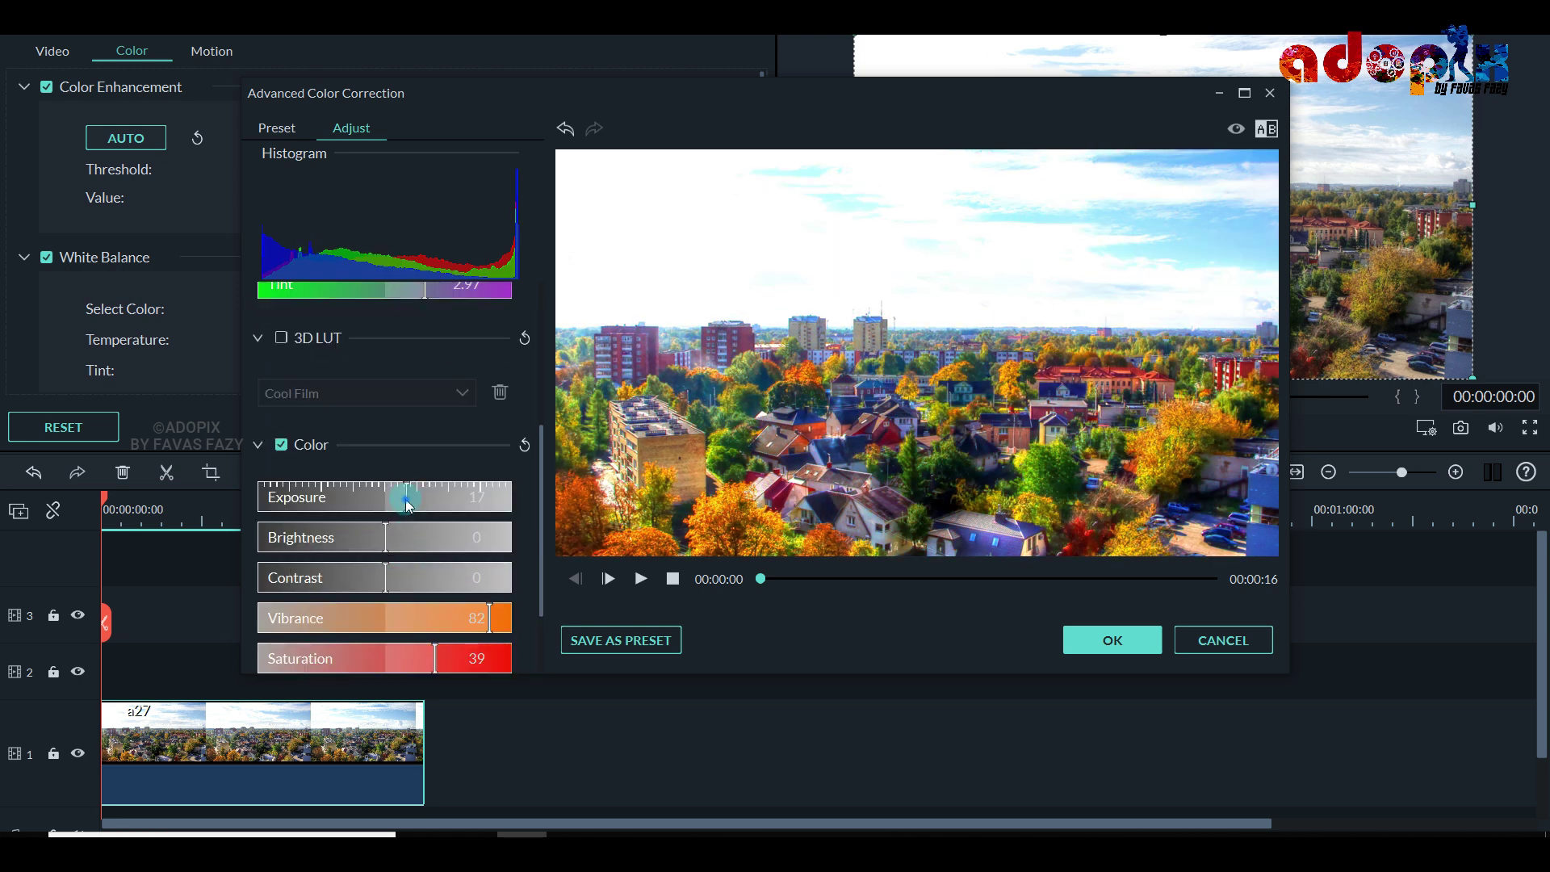
left_click_drag(403, 502, 404, 579)
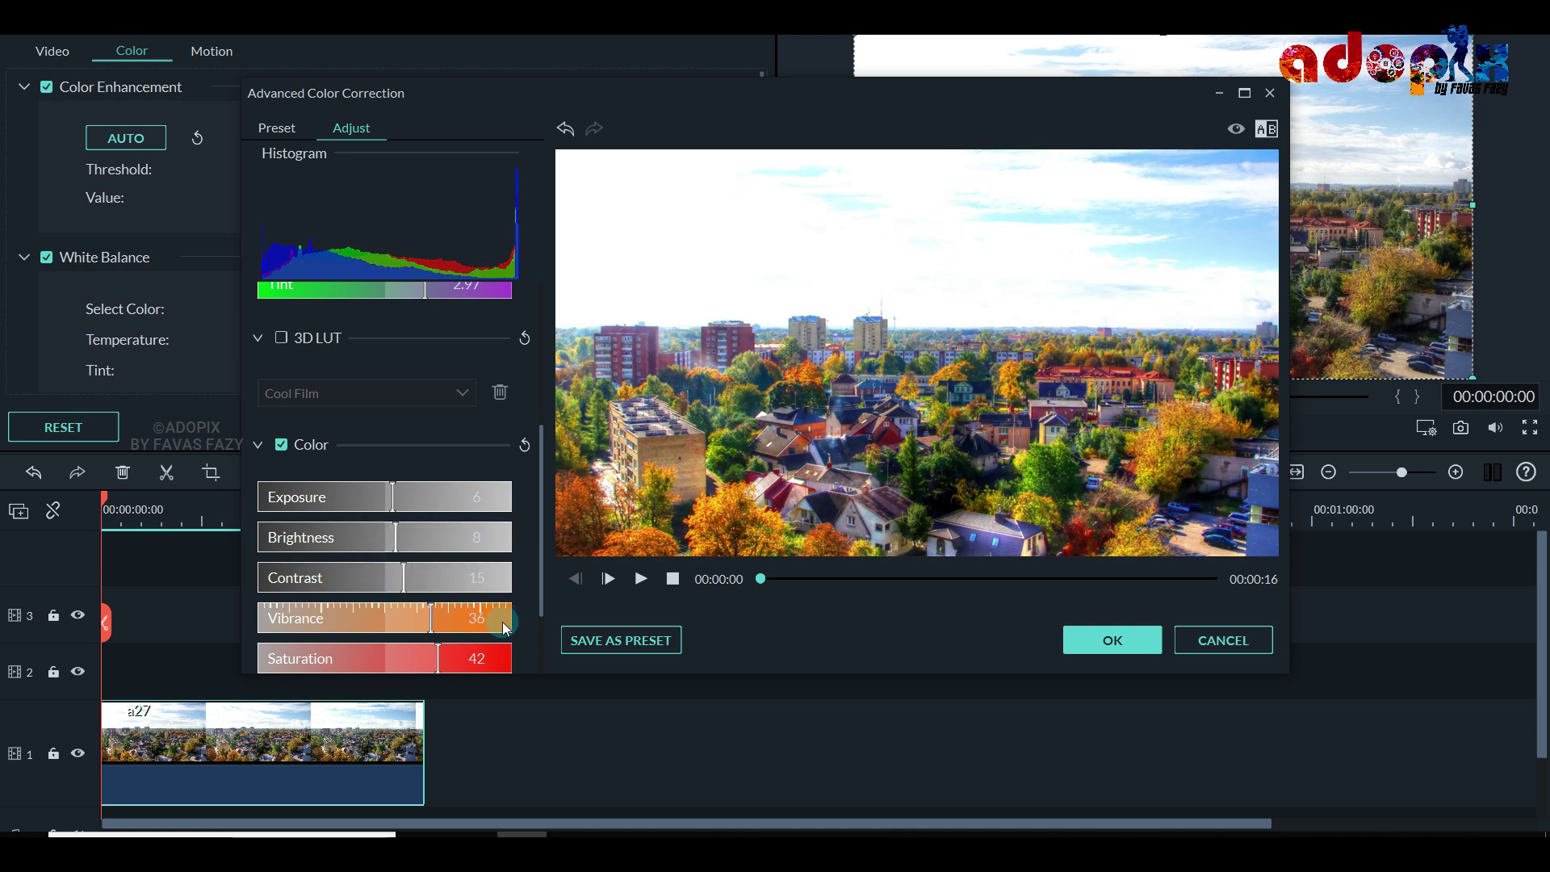
left_click_drag(487, 621, 446, 620)
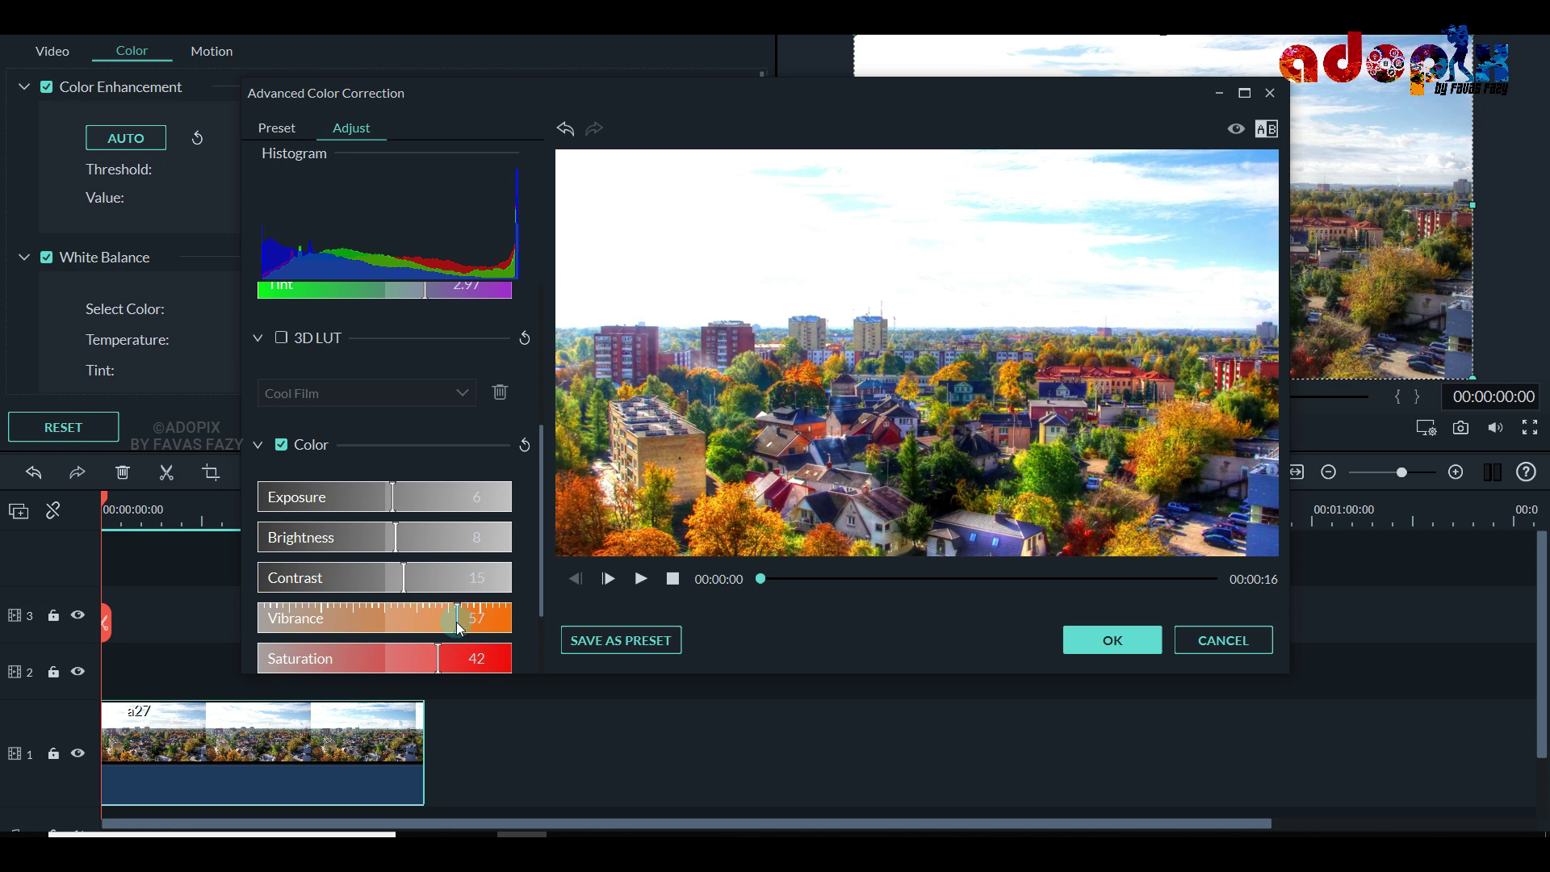
left_click_drag(458, 638, 452, 650)
Adjust the Light values to highlights 11, shadows -53 and whites 5
scroll(315, 634, "down", 2)
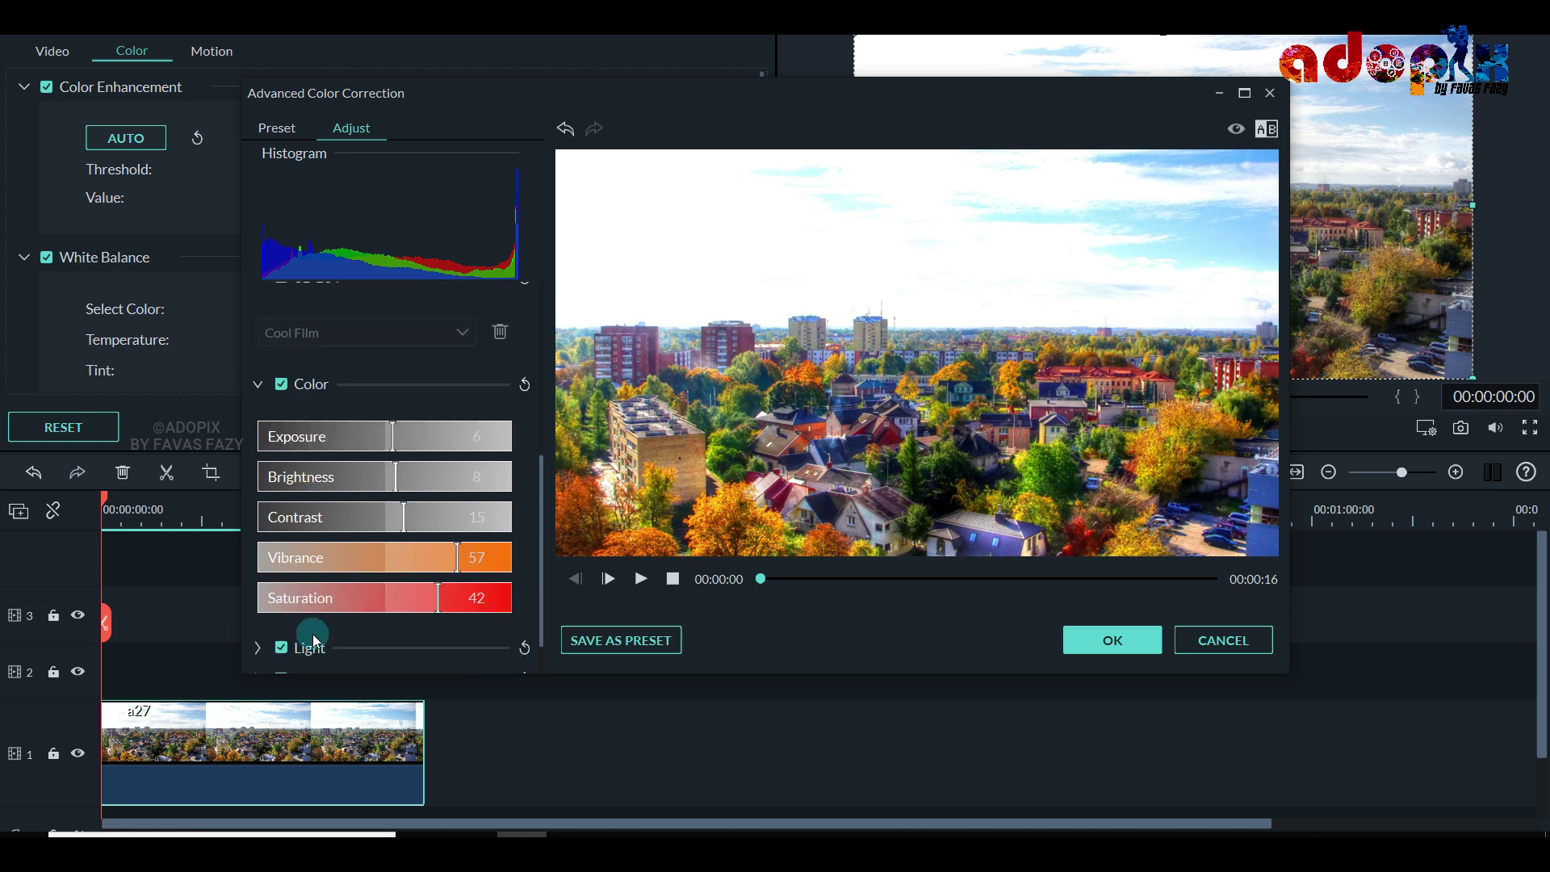
left_click(260, 599)
scroll(263, 605, "down", 2)
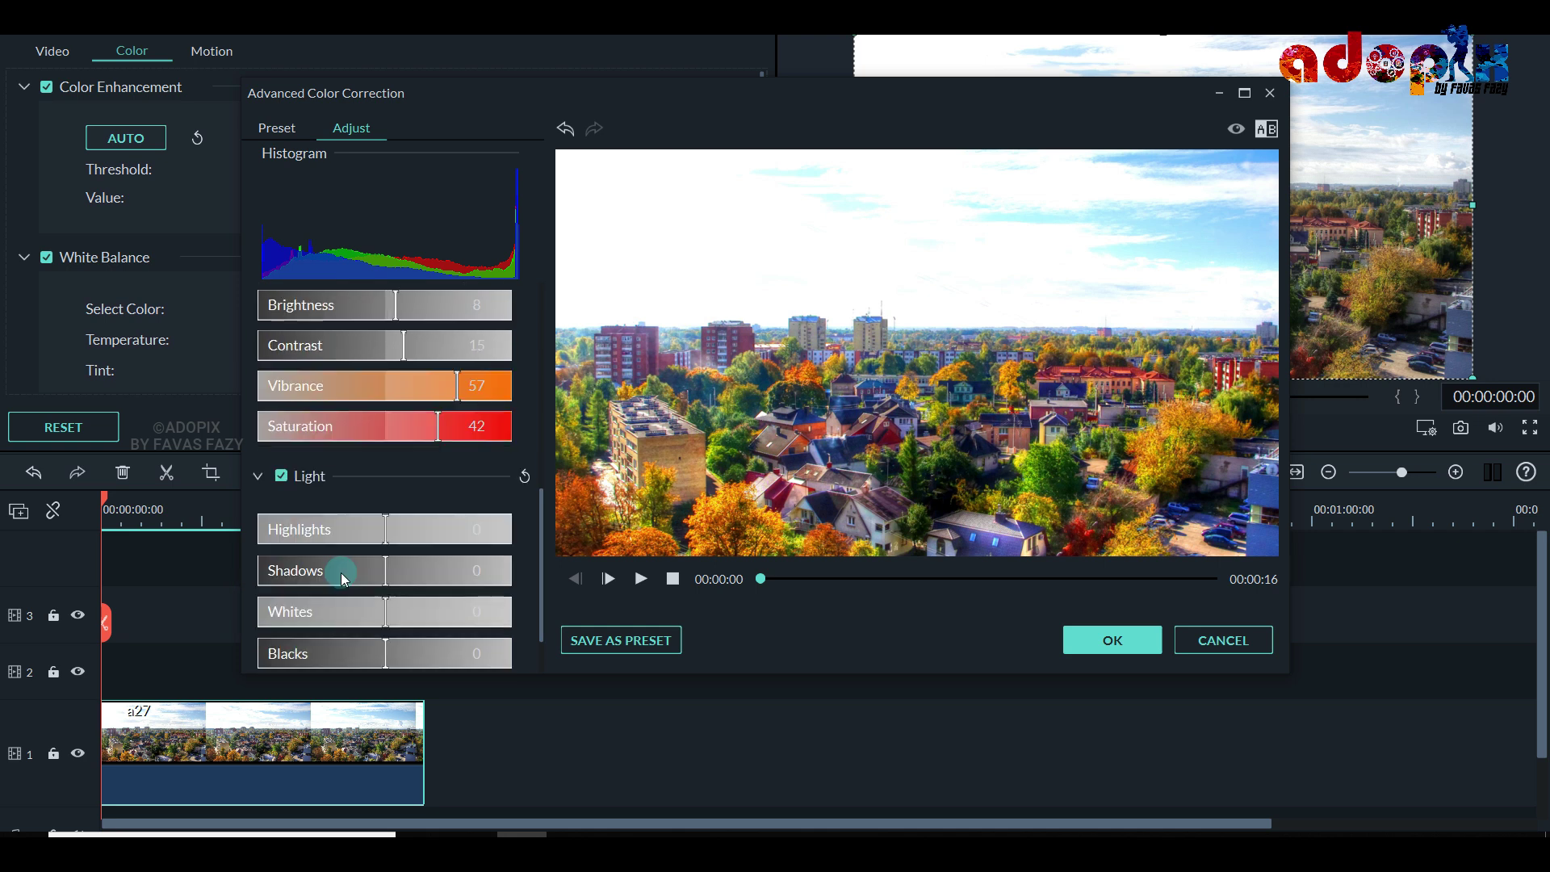
left_click_drag(452, 531, 317, 575)
left_click_drag(396, 618, 387, 612)
Strongly raise the saturation of the yellow tones in the HSL correction
scroll(391, 615, "down", 1)
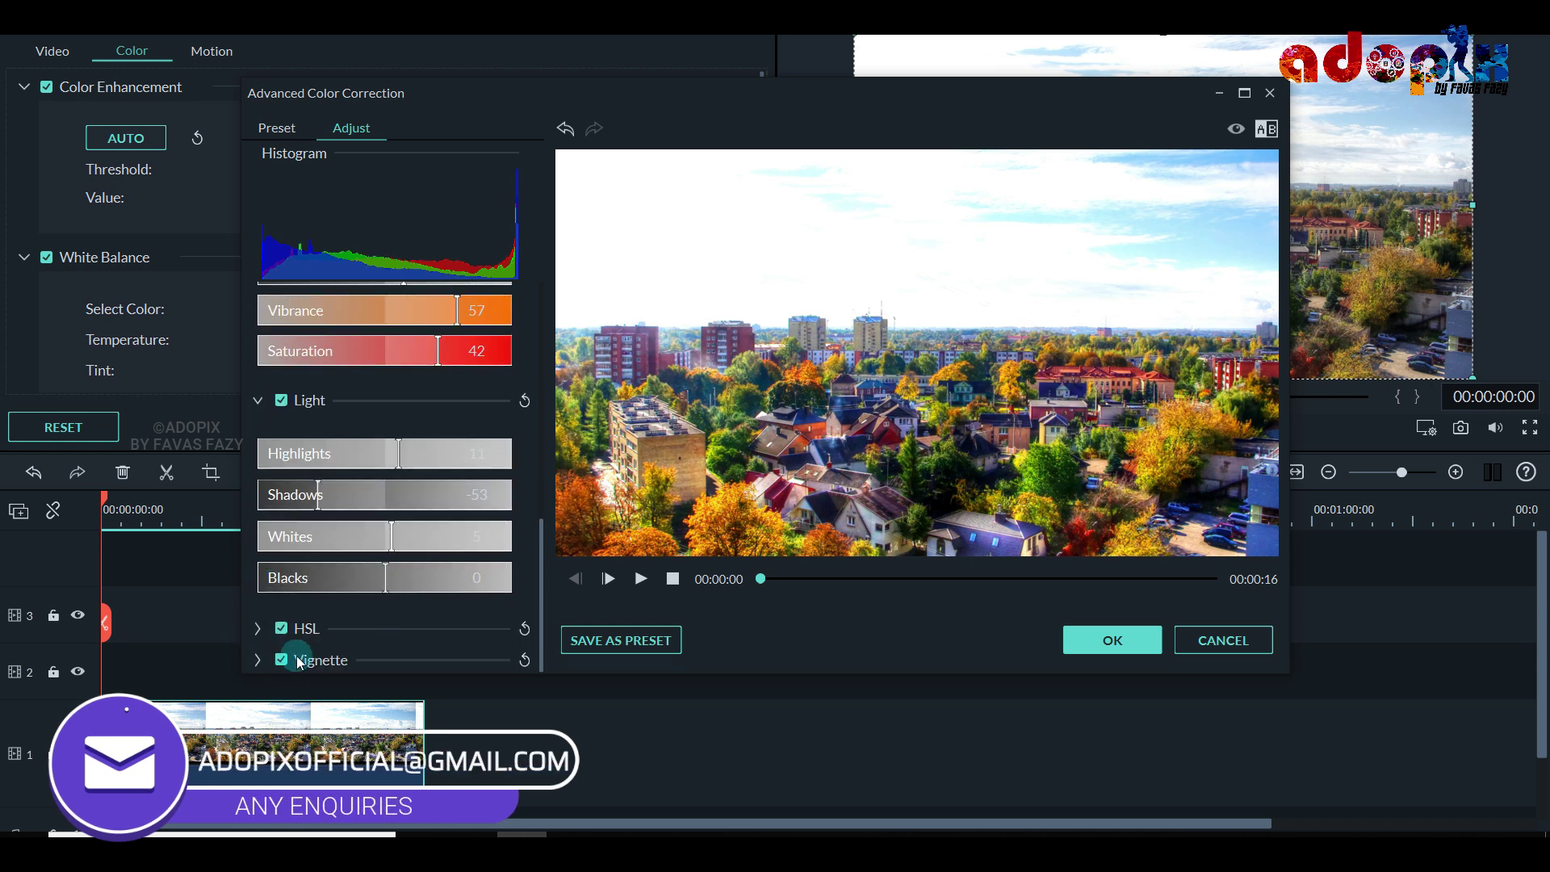
left_click(258, 629)
scroll(349, 546, "down", 1)
scroll(349, 545, "down", 1)
left_click(411, 539)
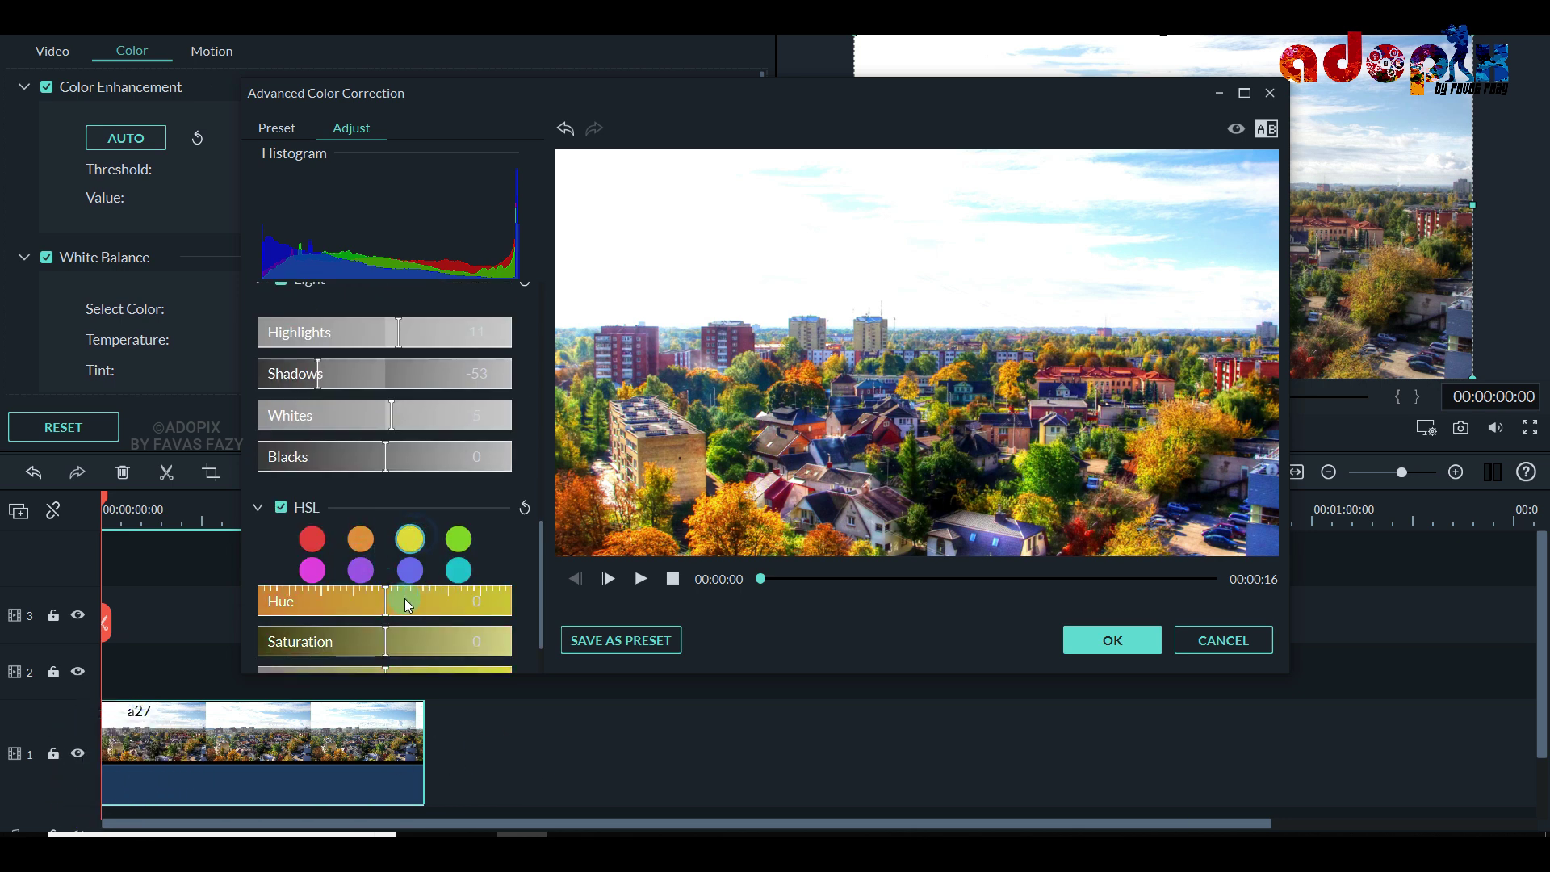
left_click_drag(386, 606, 509, 652)
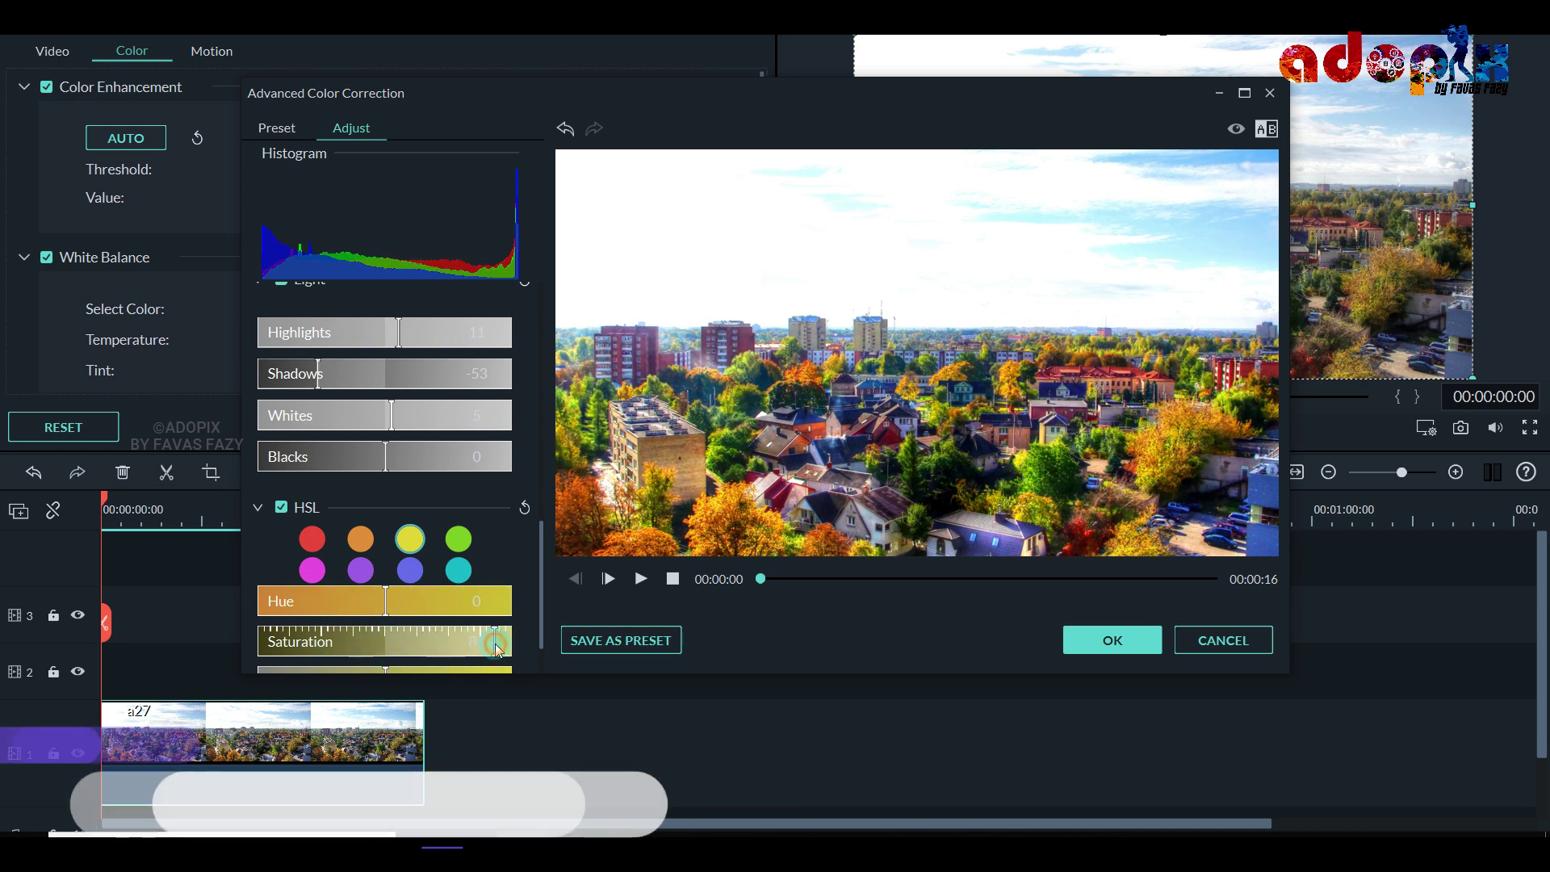
scroll(464, 528, "down", 1)
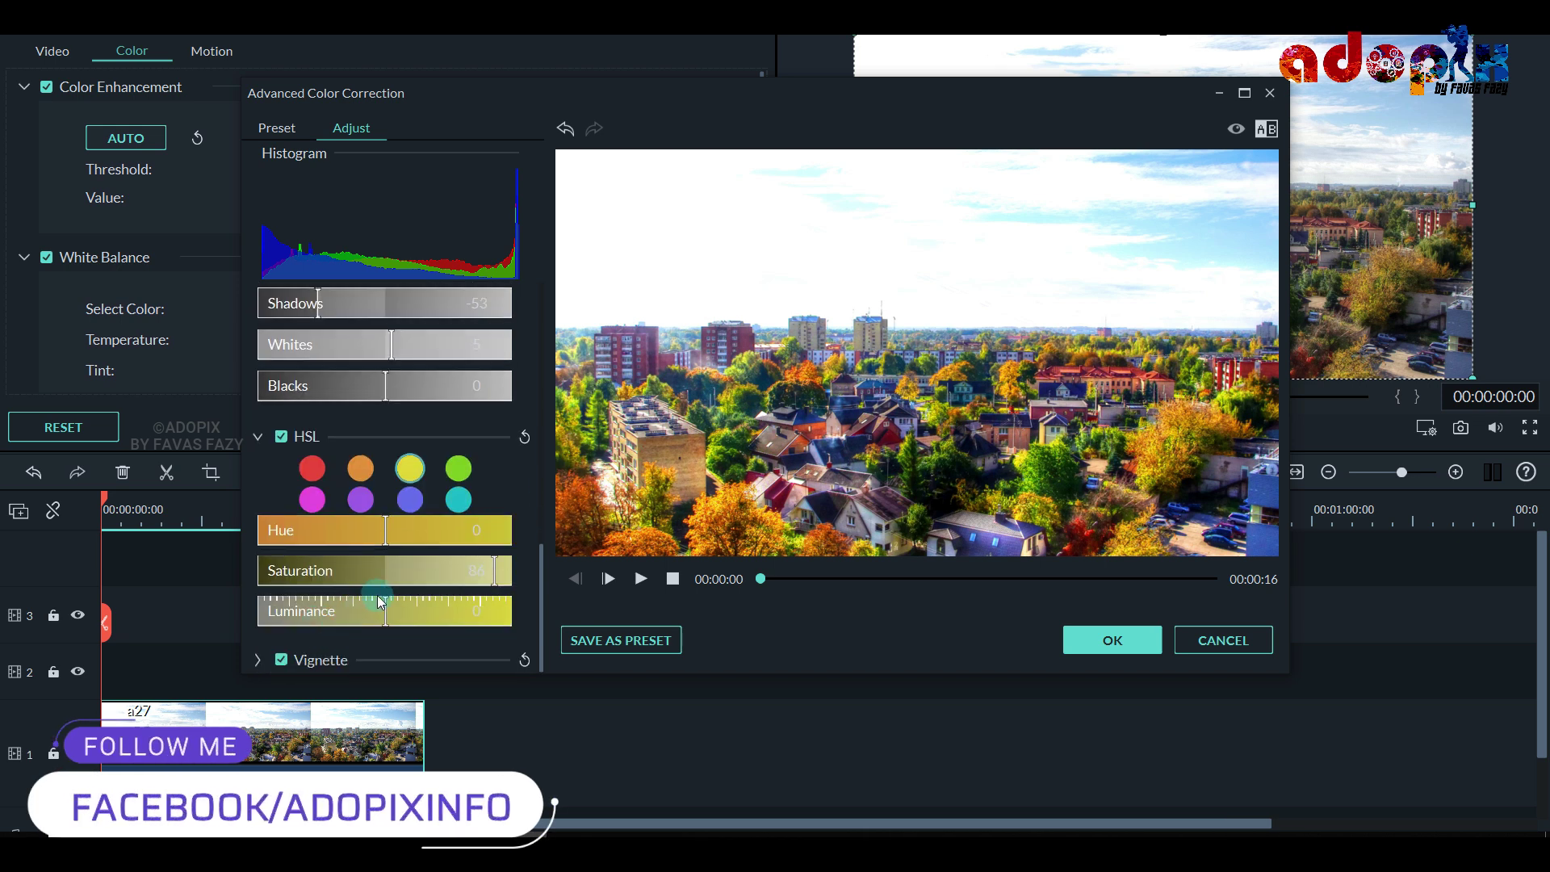
left_click_drag(259, 611, 345, 651)
Review the orange HSL tones and set the saturation of the cyan tones to 50
left_click(361, 469)
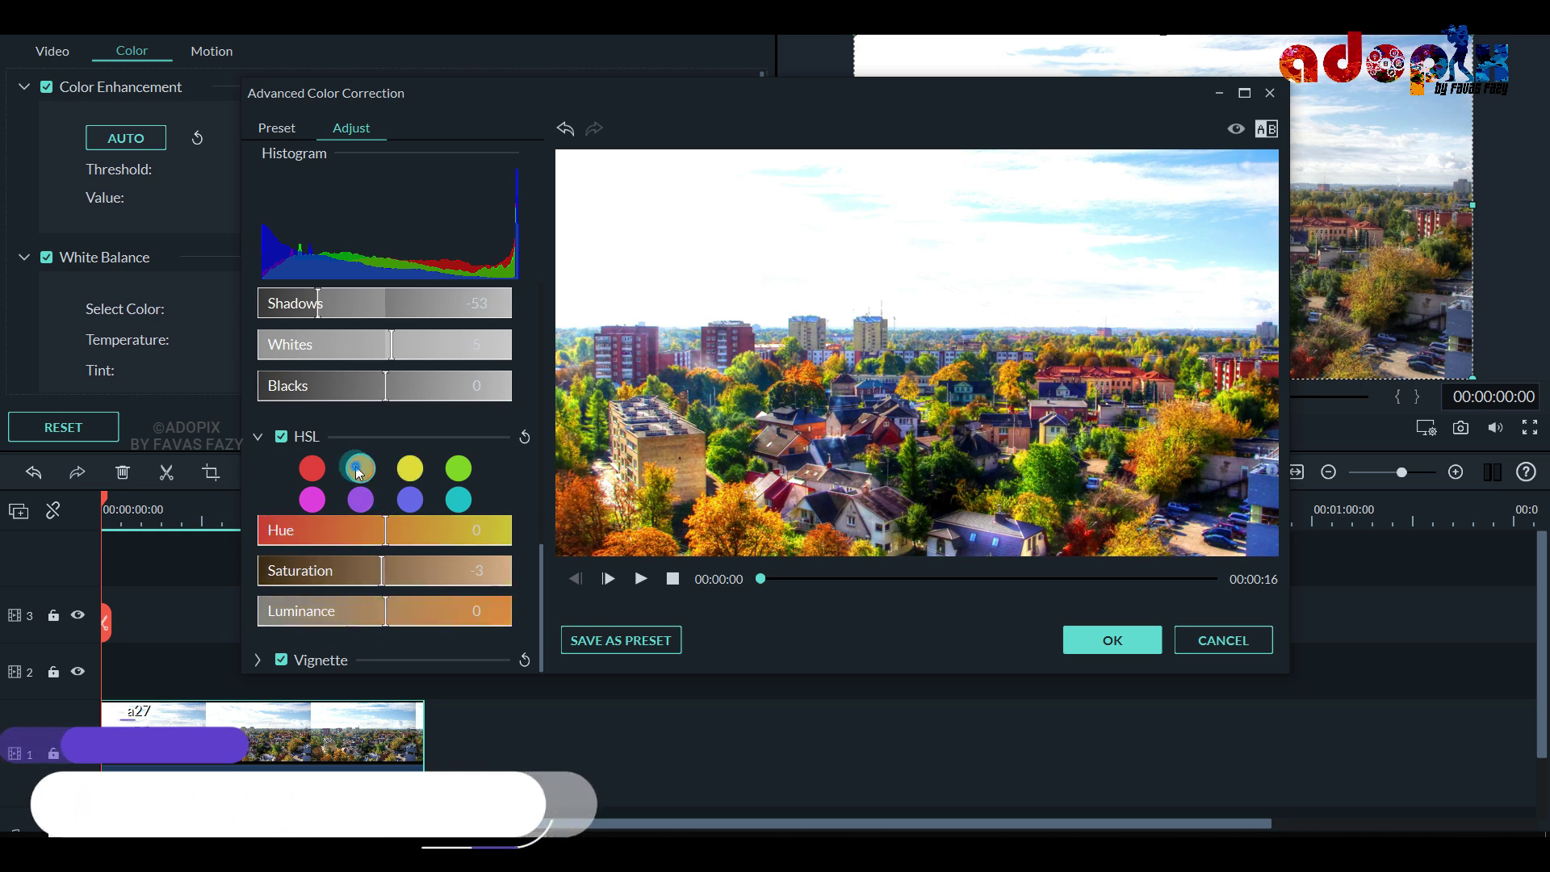
left_click_drag(386, 533, 449, 570)
left_click(458, 500)
Set the vignette amount to 22, size to 99 and roundness to 45
left_click(250, 670)
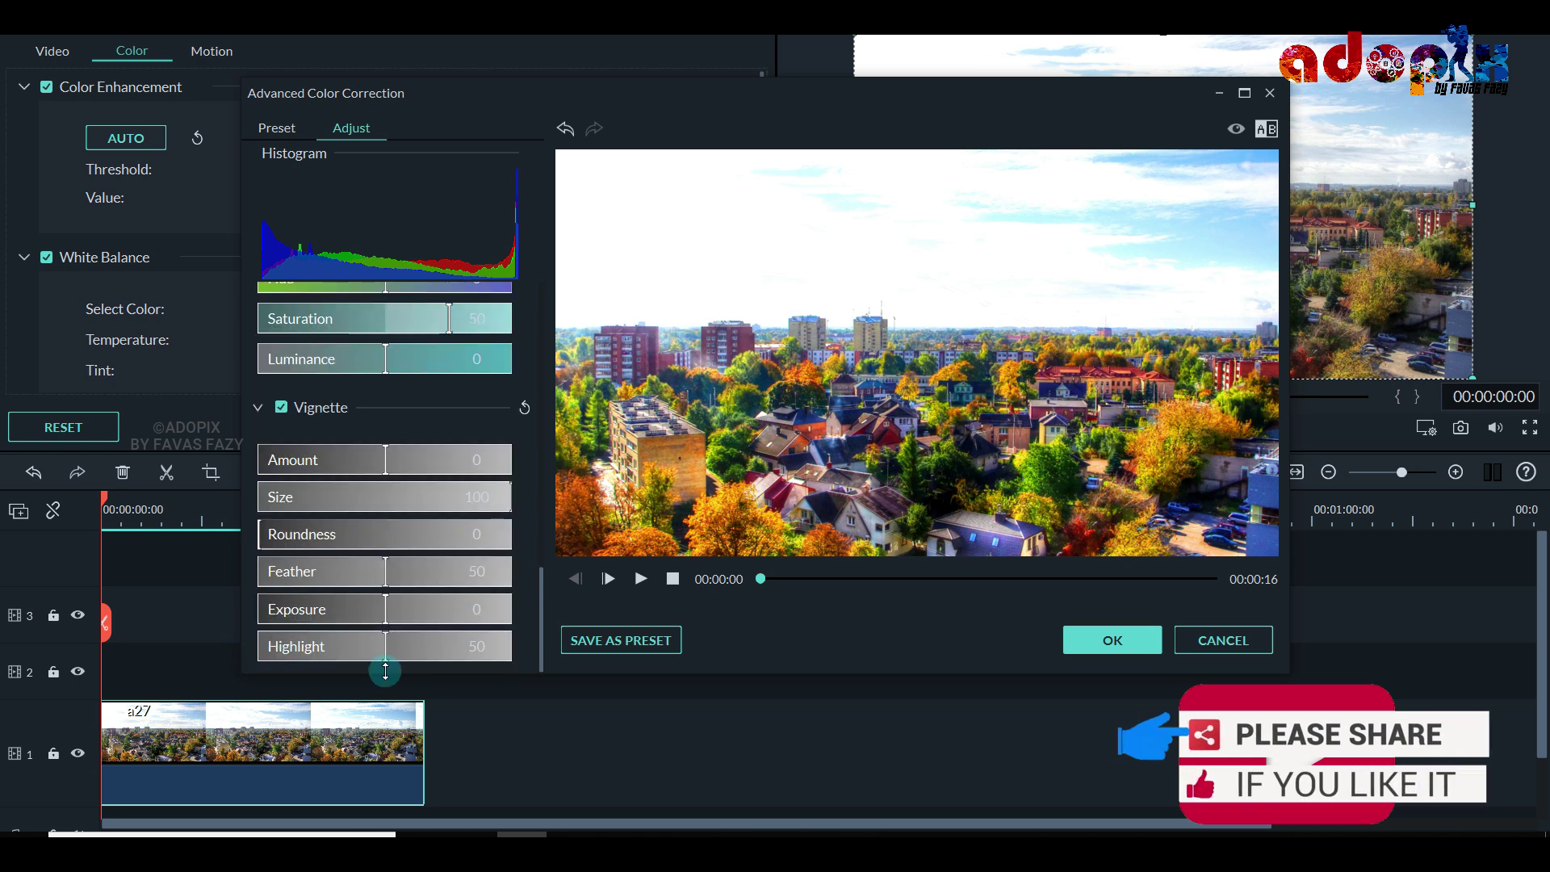
left_click(398, 463)
left_click_drag(410, 469, 413, 464)
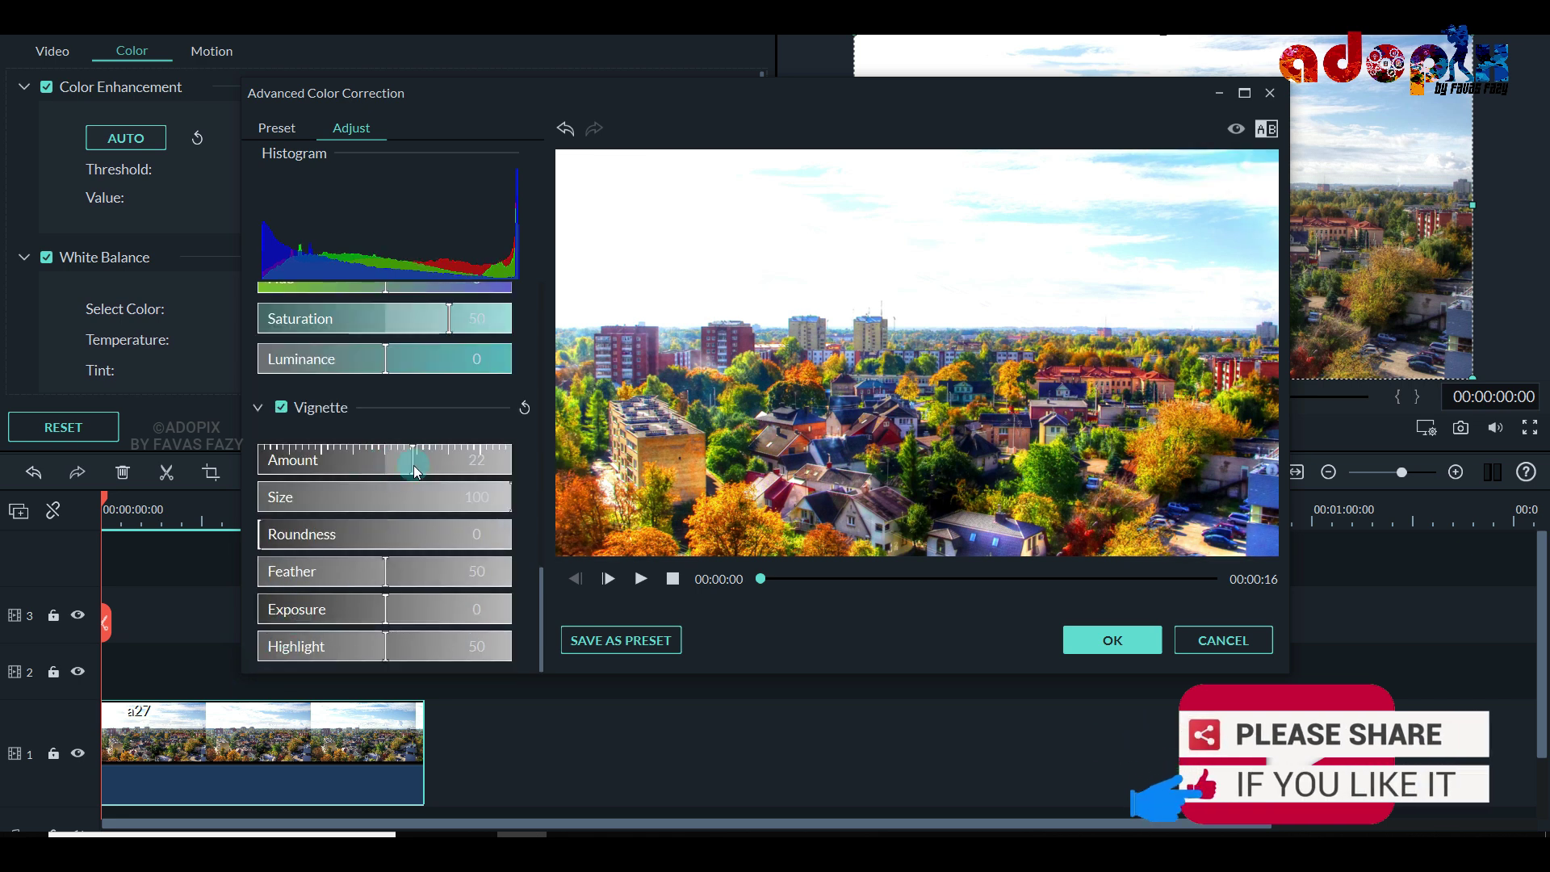
left_click(317, 504)
left_click_drag(316, 510, 511, 516)
mouse_move(380, 543)
left_mouse_down()
mouse_move(298, 530)
mouse_move(406, 545)
mouse_move(373, 557)
left_mouse_up()
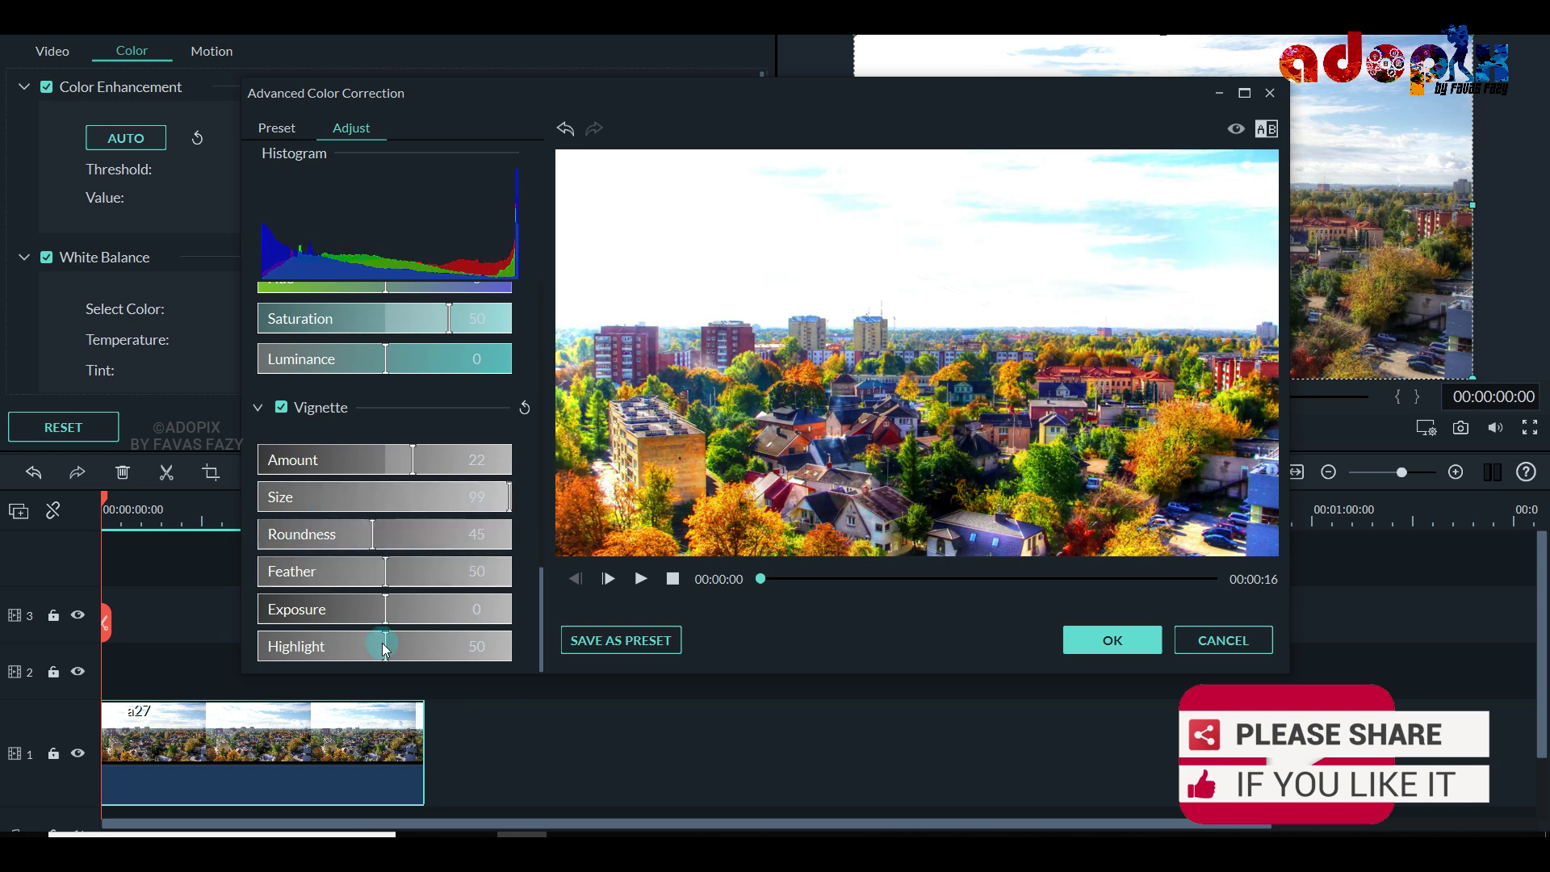
Try a higher Color Enhancement threshold and look back over the adjusted correction values
scroll(384, 477, "up", 10)
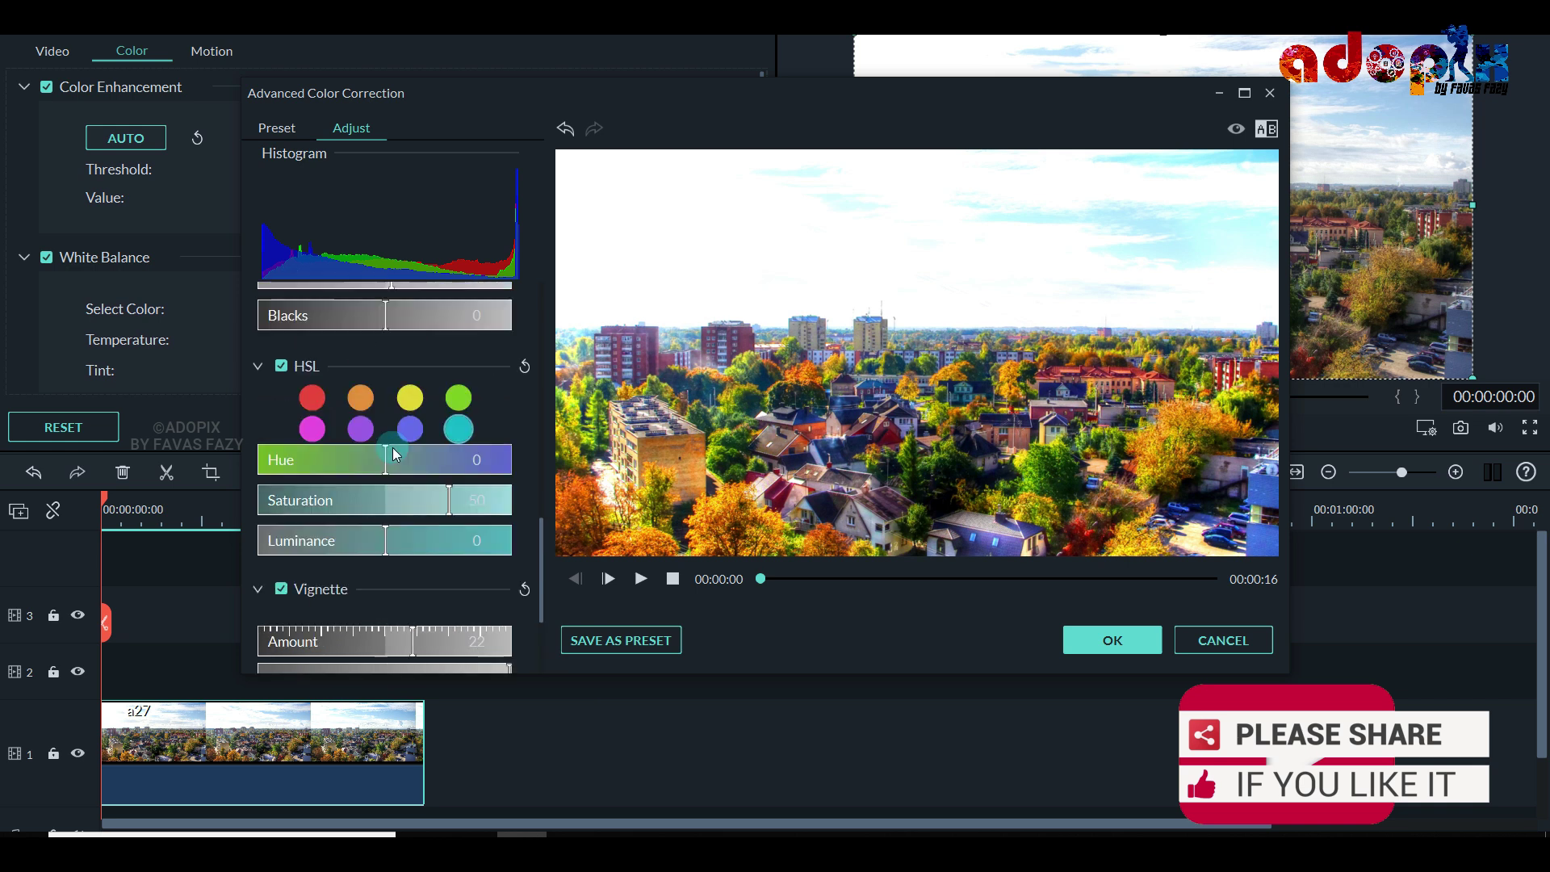
scroll(385, 468, "up", 4)
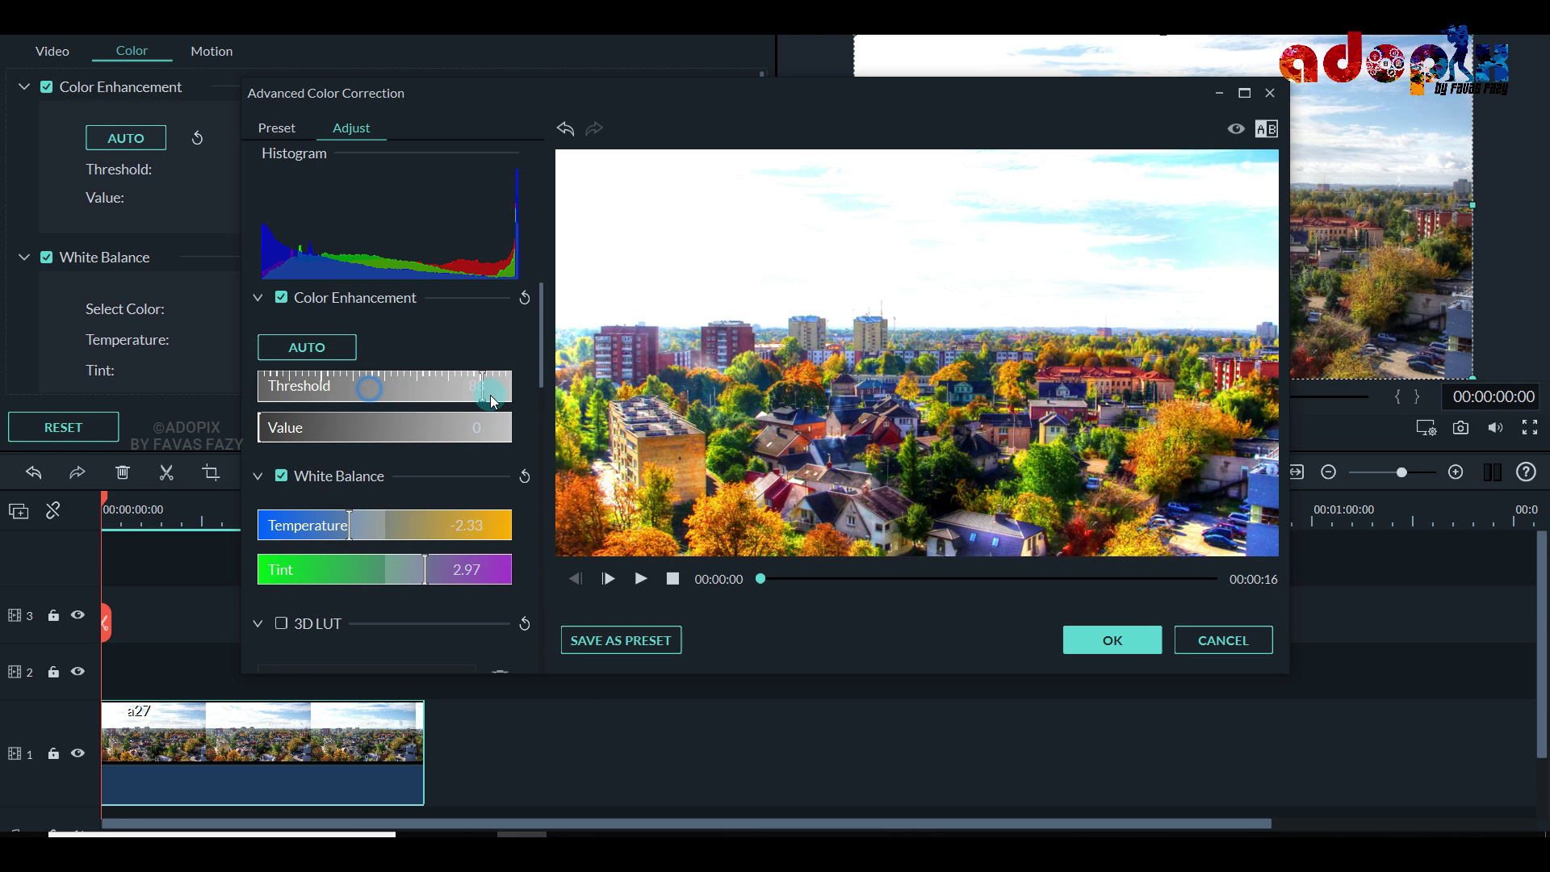
scroll(500, 452, "down", 4)
scroll(501, 452, "down", 1)
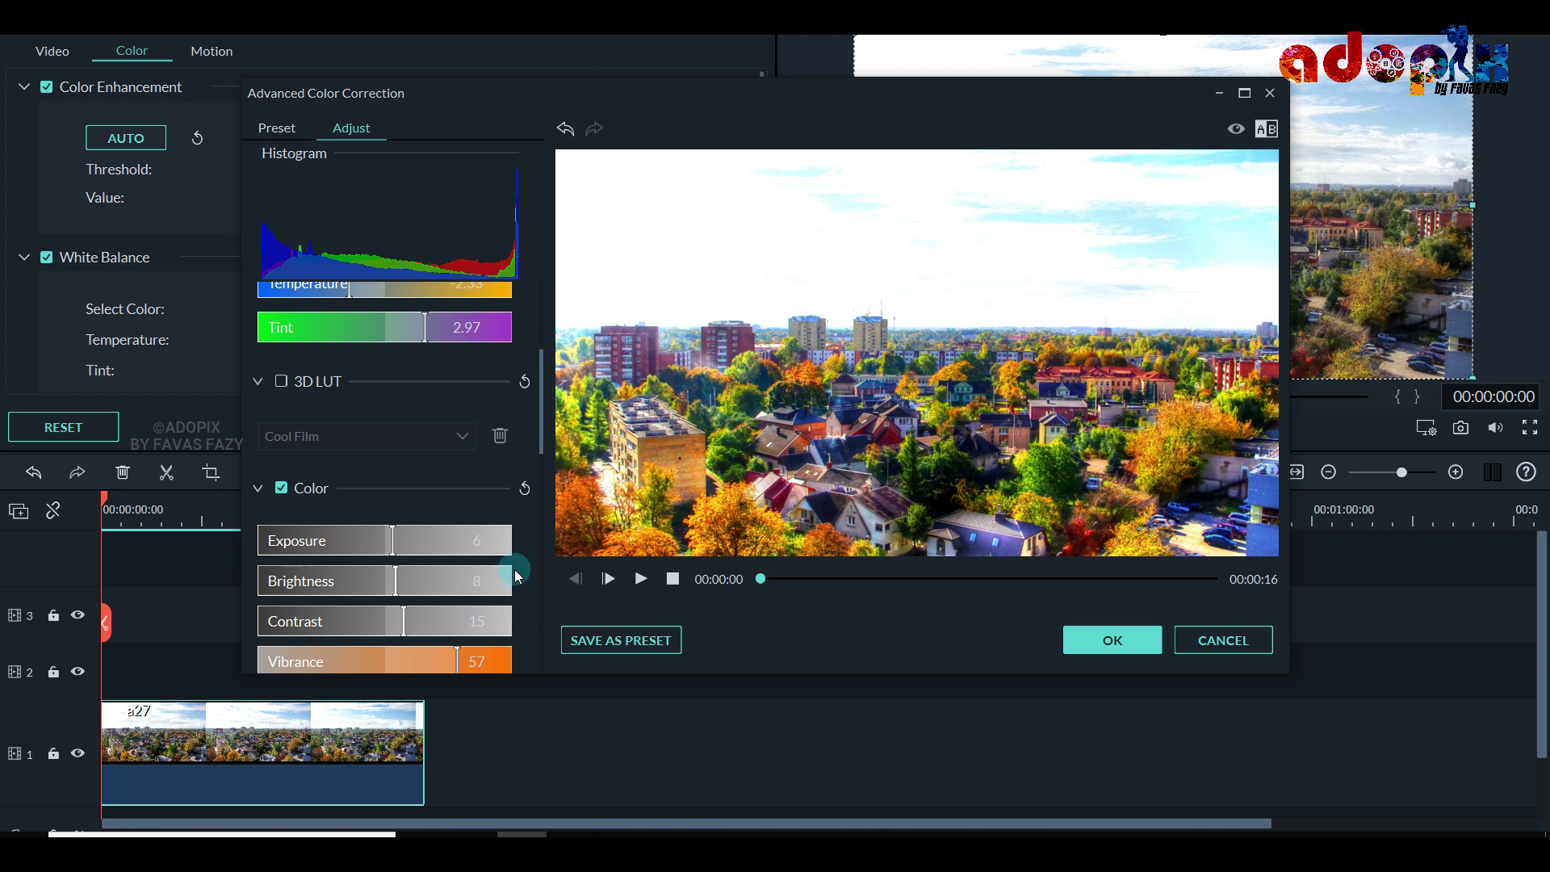
Save the adjustments as a custom color preset and apply the correction to the a27 clip
left_click(626, 640)
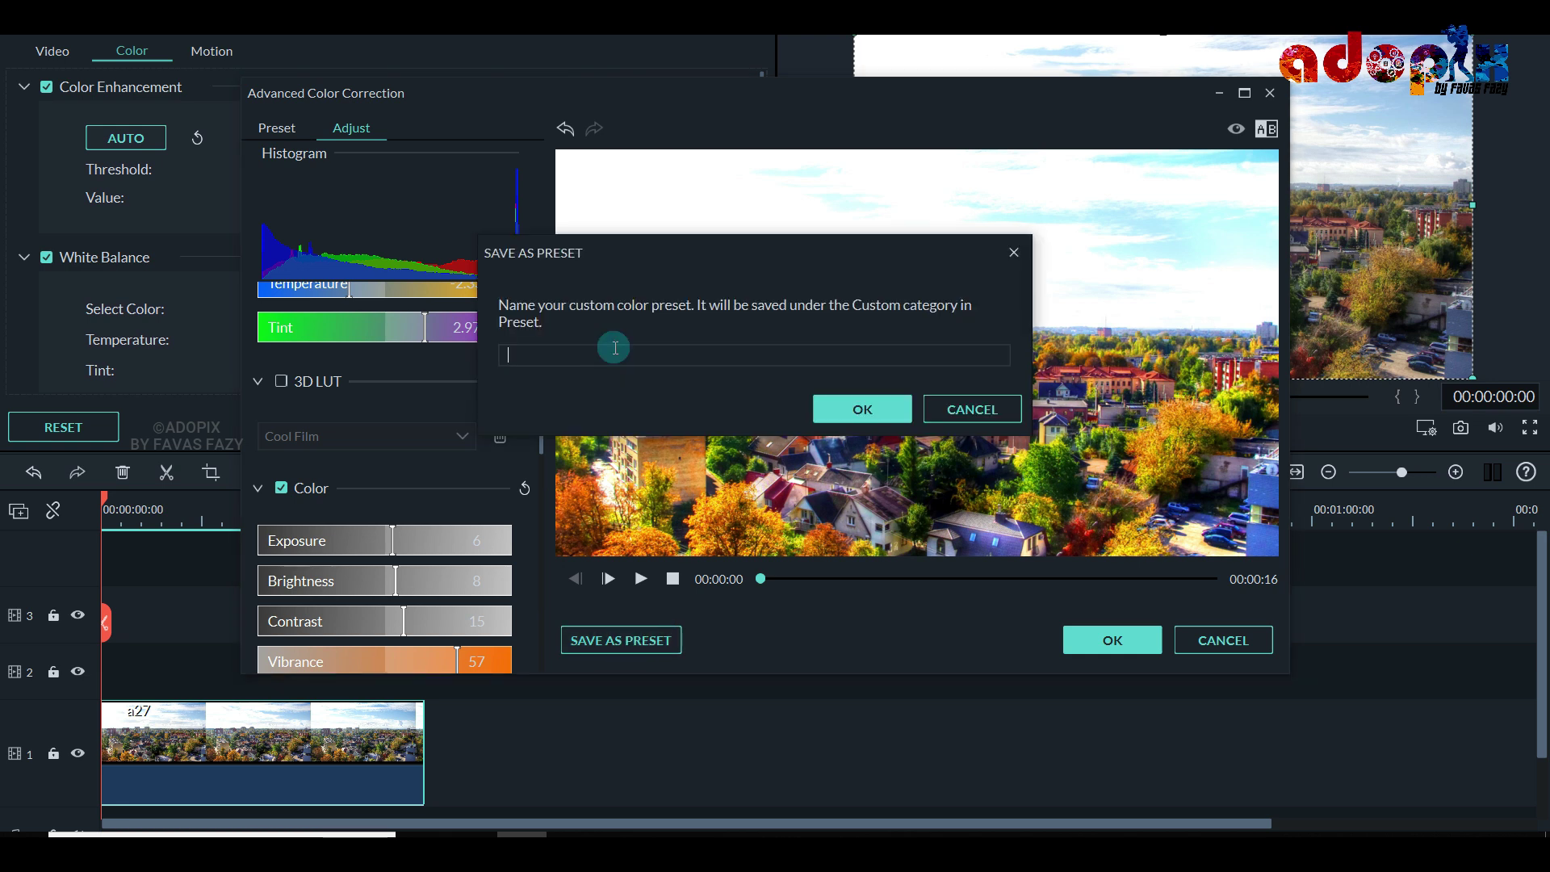
left_click(878, 412)
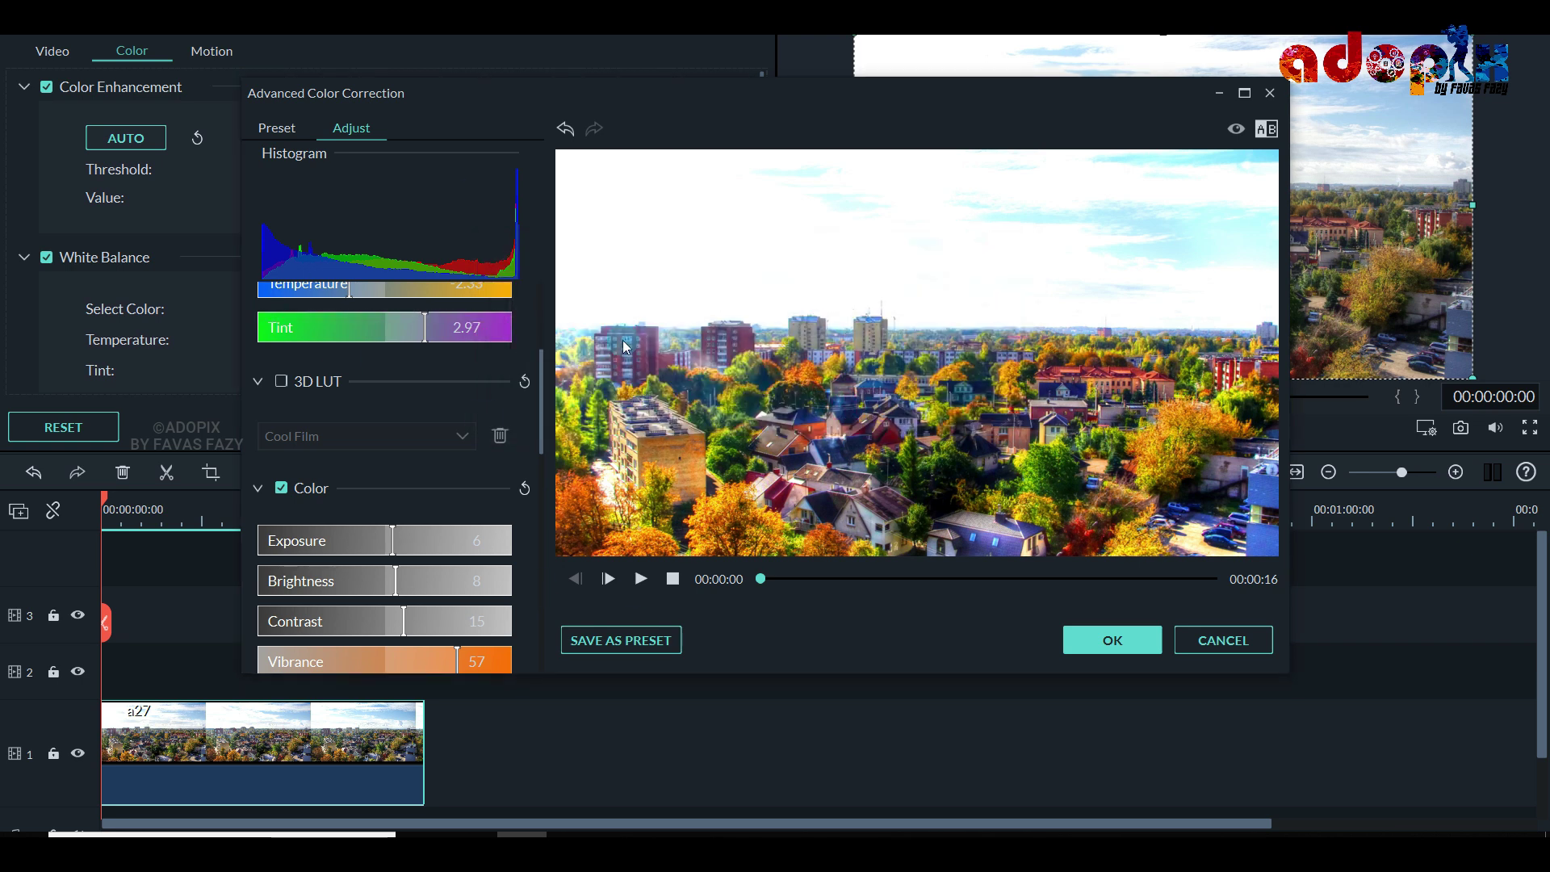
left_click(1100, 637)
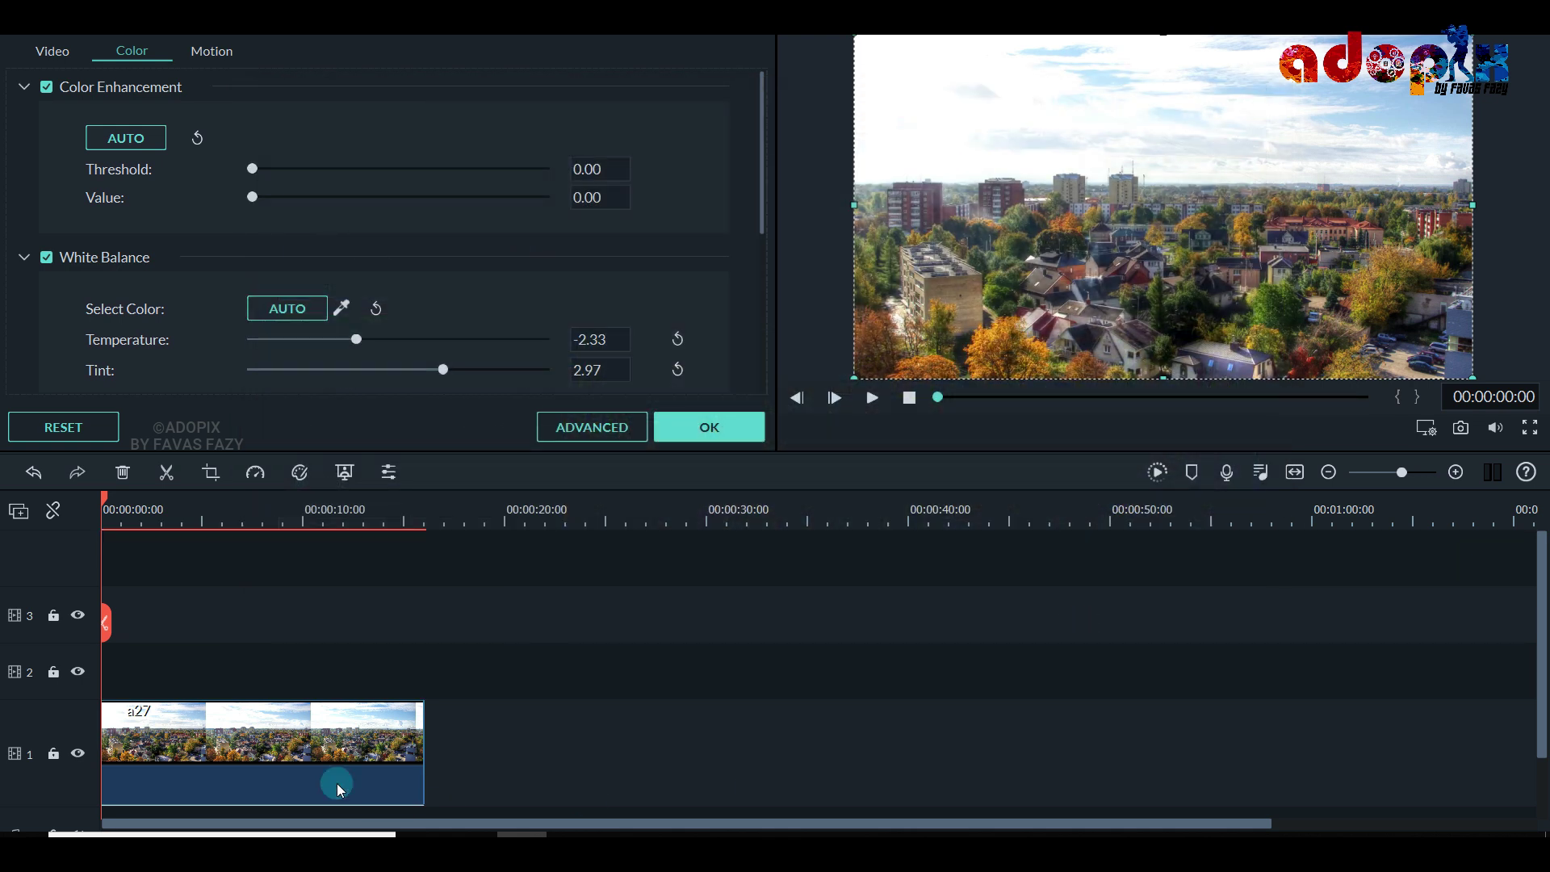
Apply the custom SAMPLE preset to the a27 clip in Advanced Color Correction and accept the color settings
left_click(612, 433)
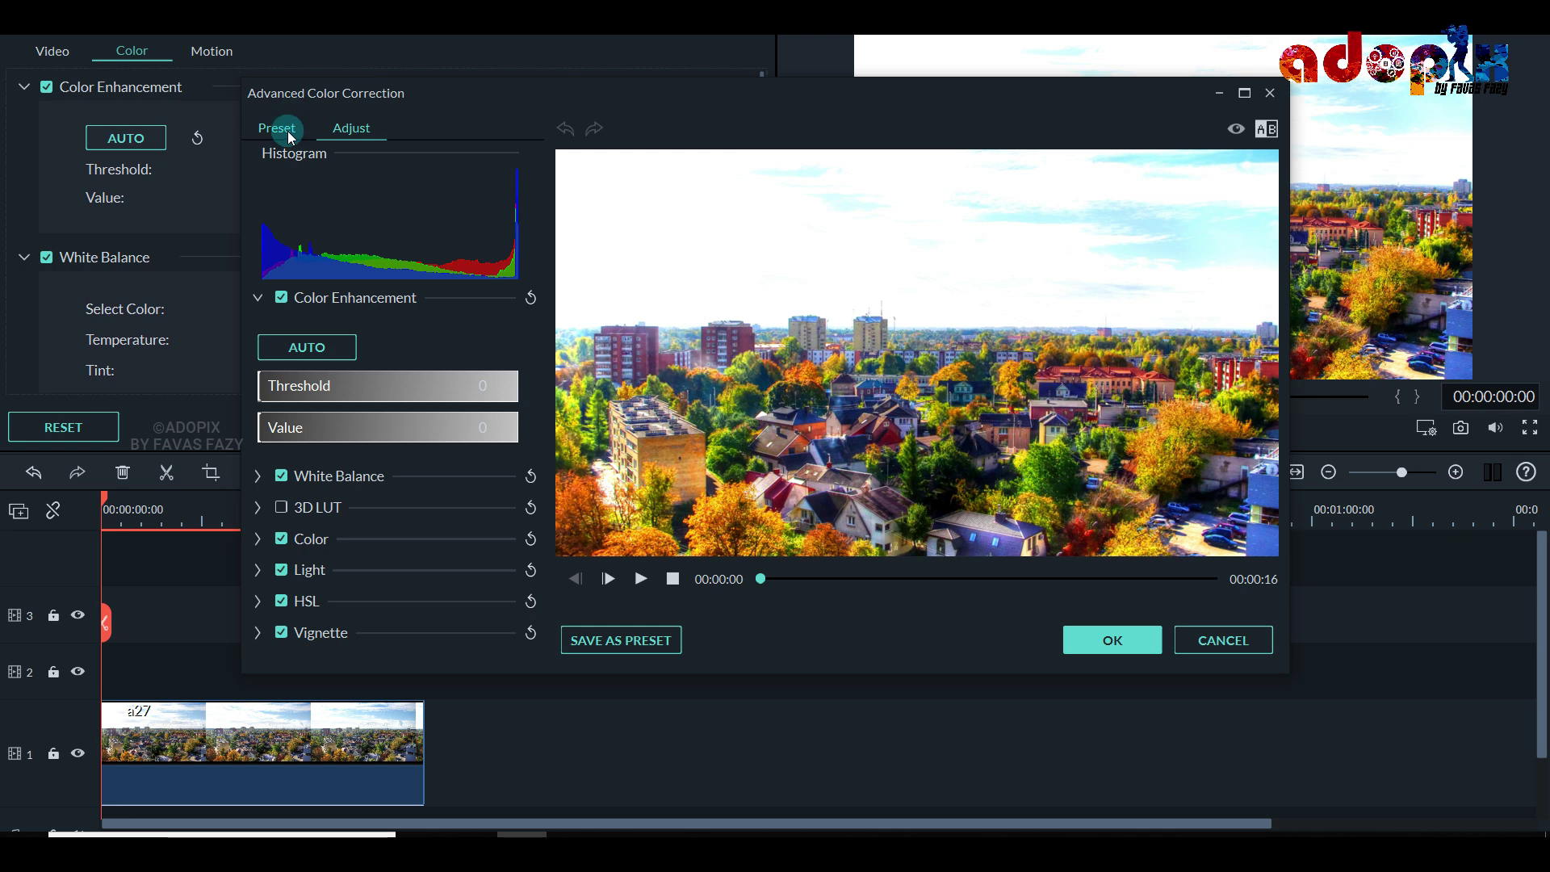
left_click(284, 128)
left_click(357, 167)
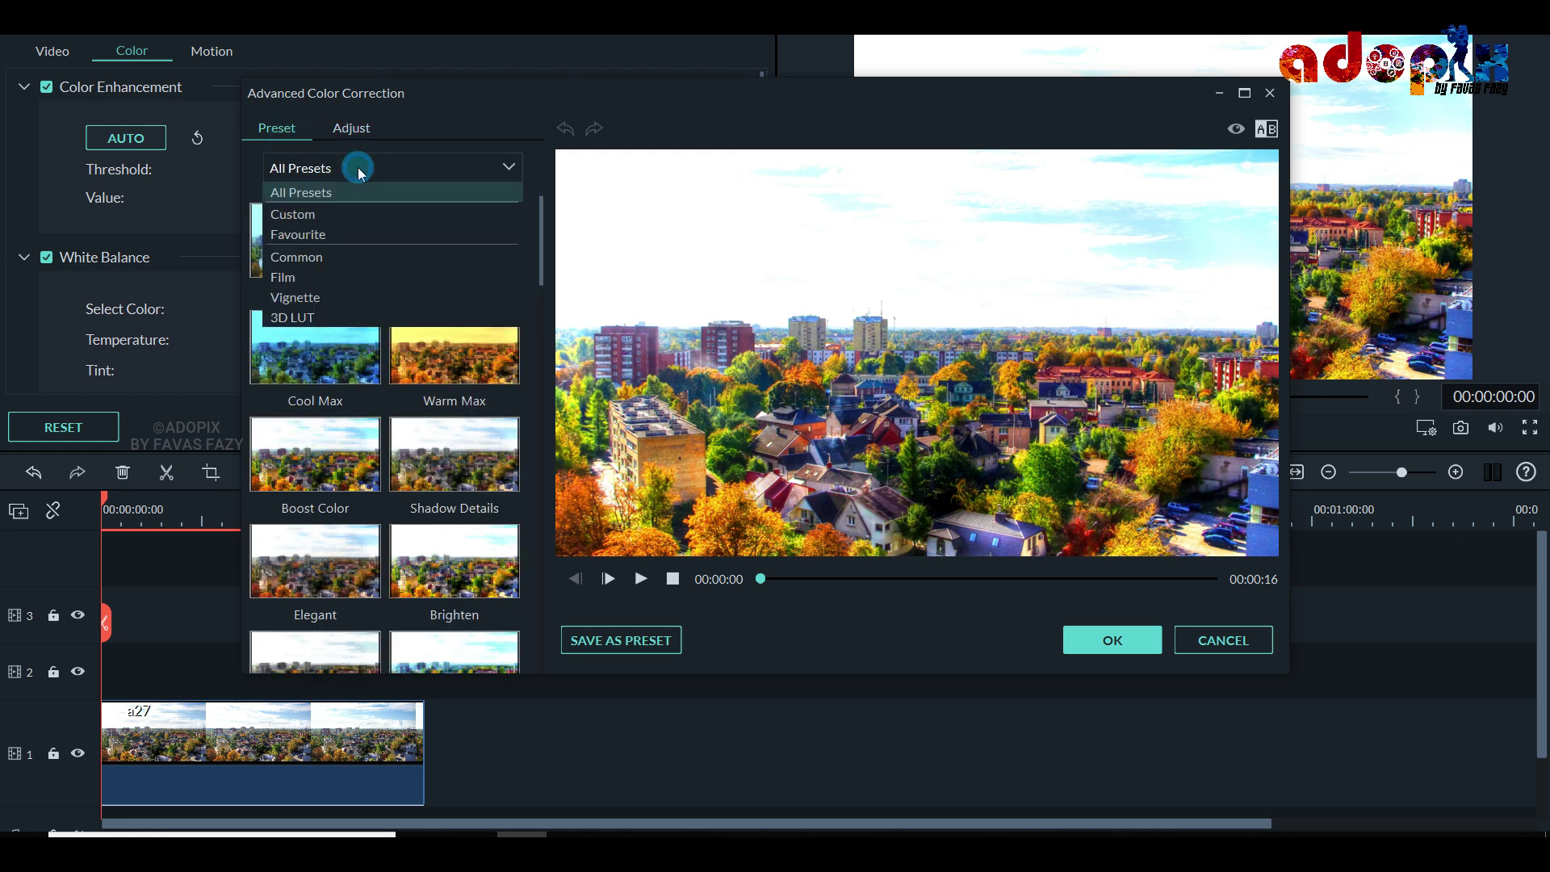
left_click(323, 218)
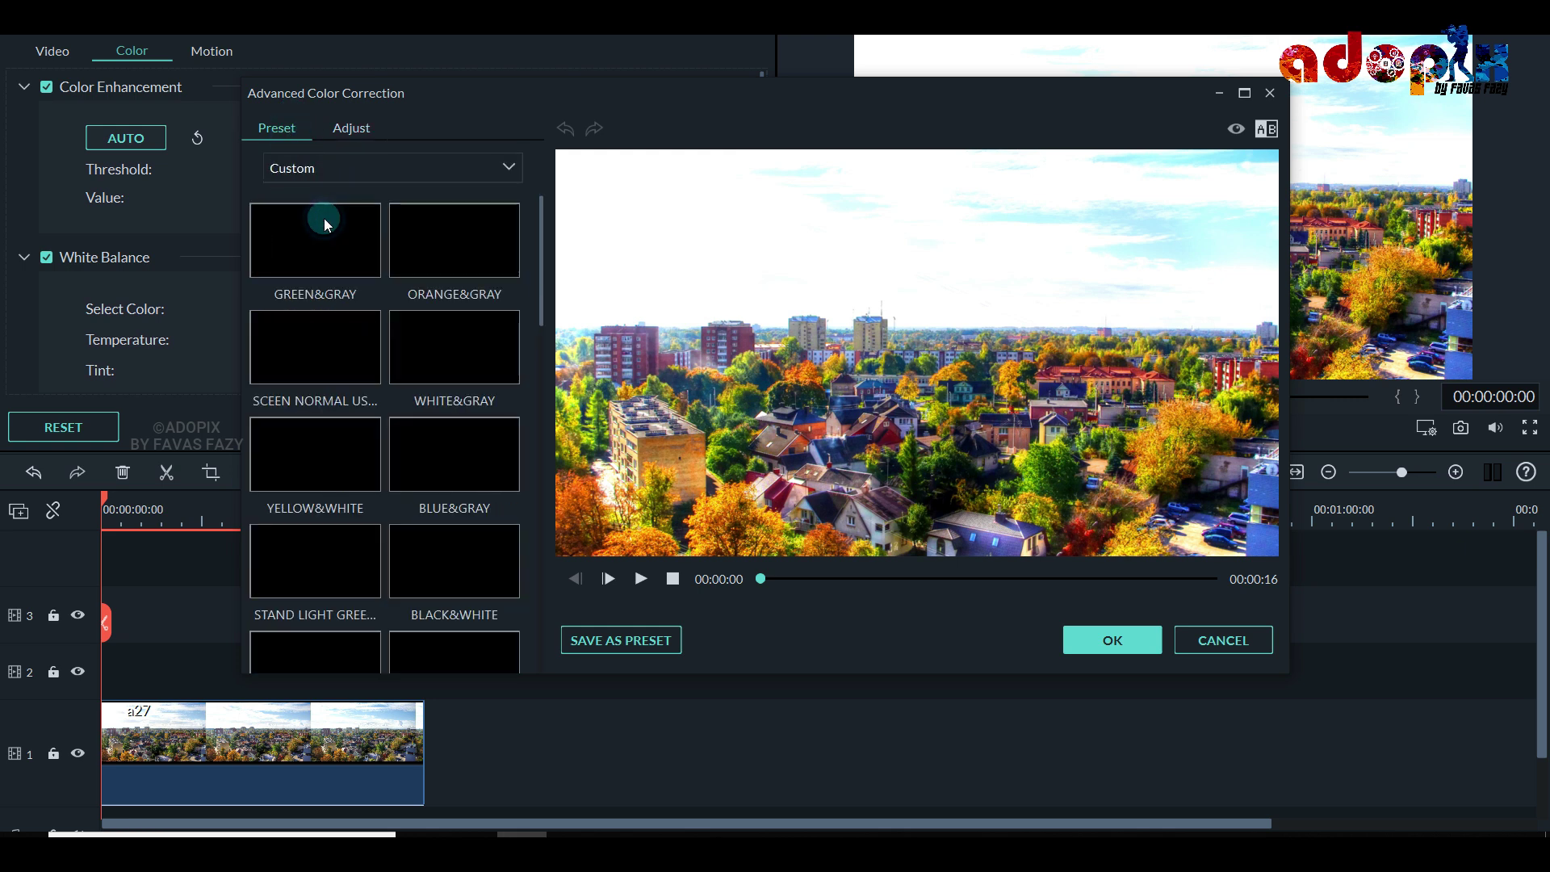
scroll(420, 395, "down", 5)
scroll(444, 593, "up", 3)
scroll(444, 623, "down", 3)
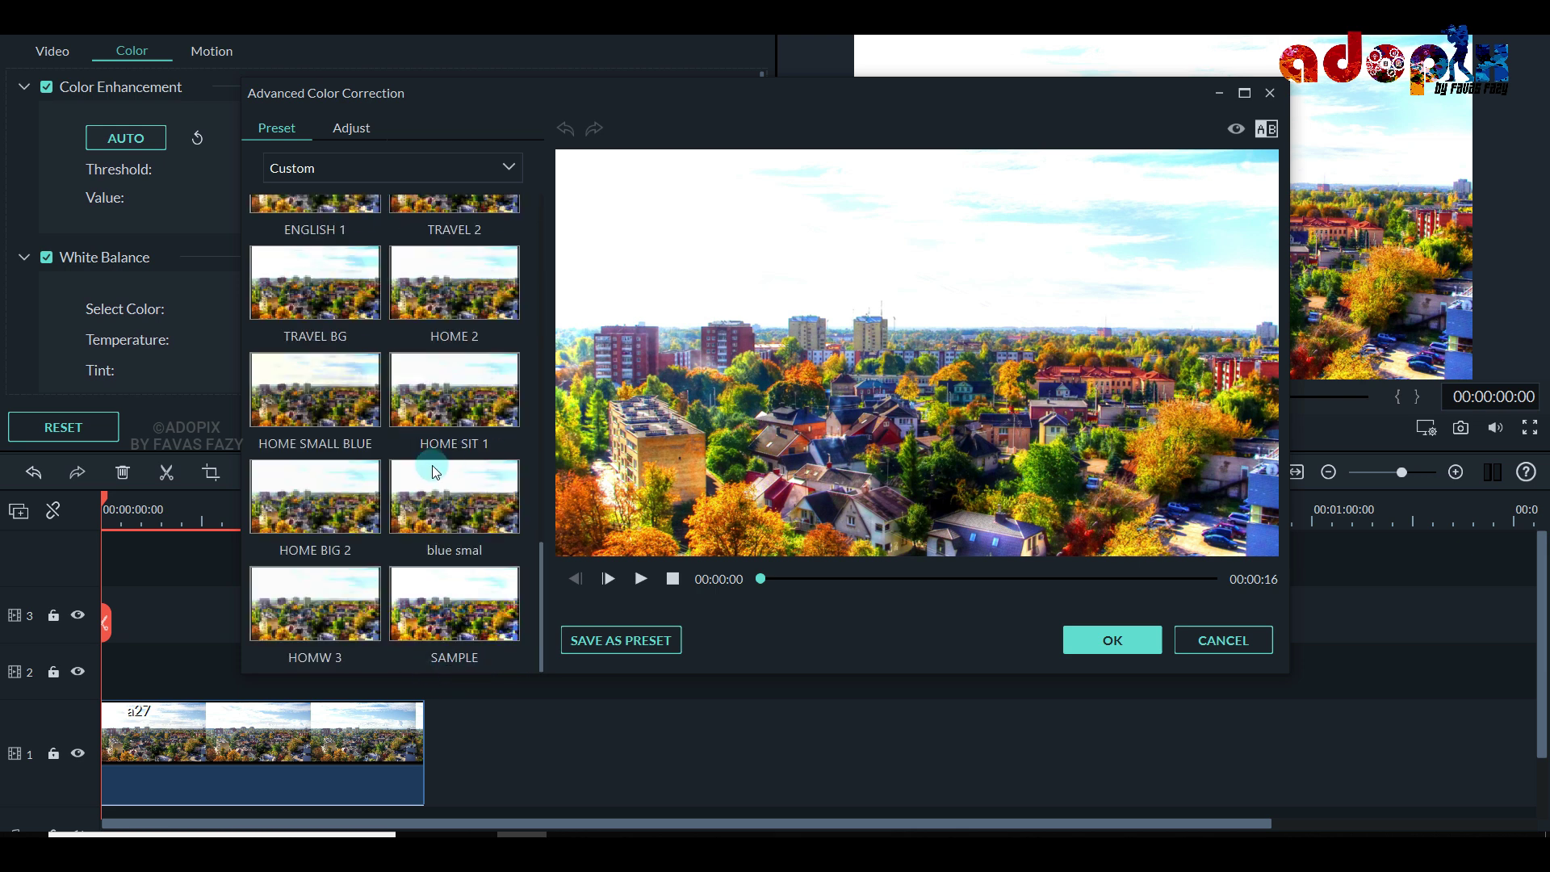
scroll(386, 403, "up", 5)
scroll(388, 408, "down", 5)
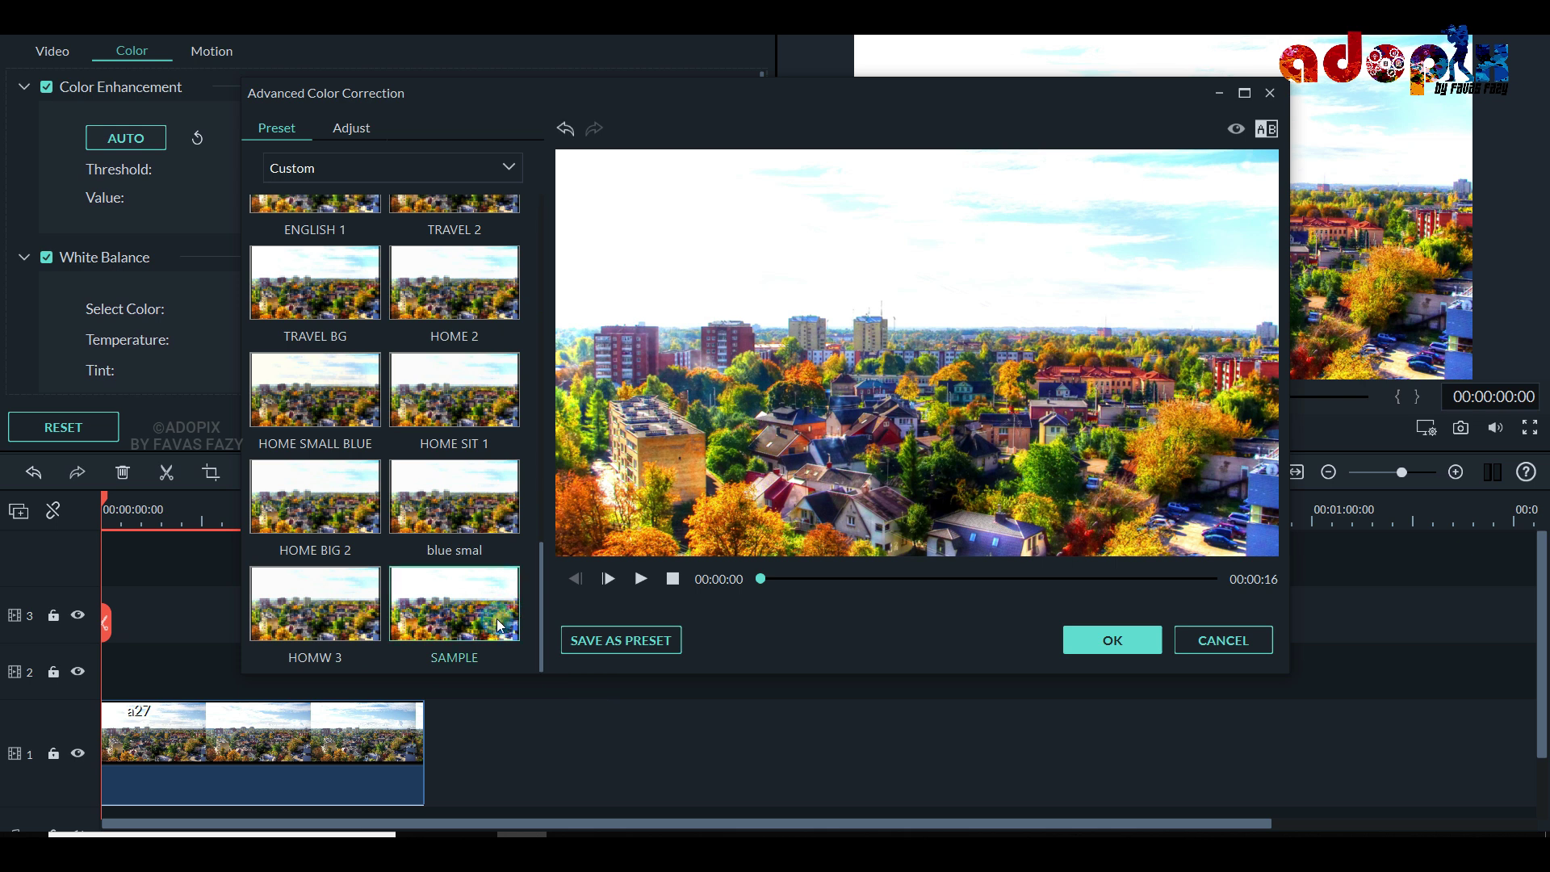
left_click(1131, 641)
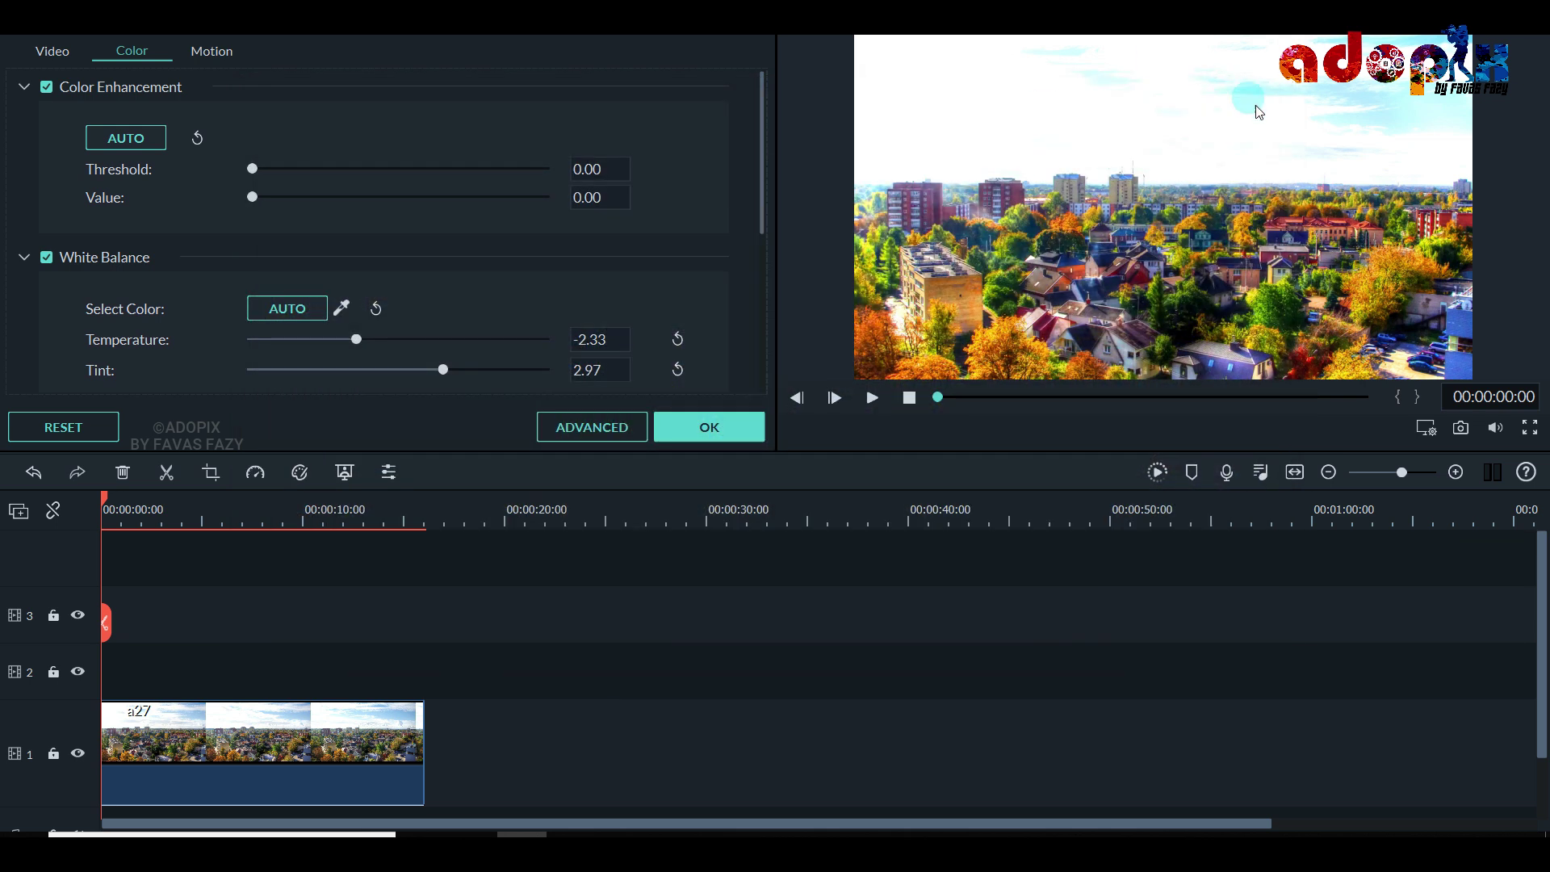
left_click(684, 436)
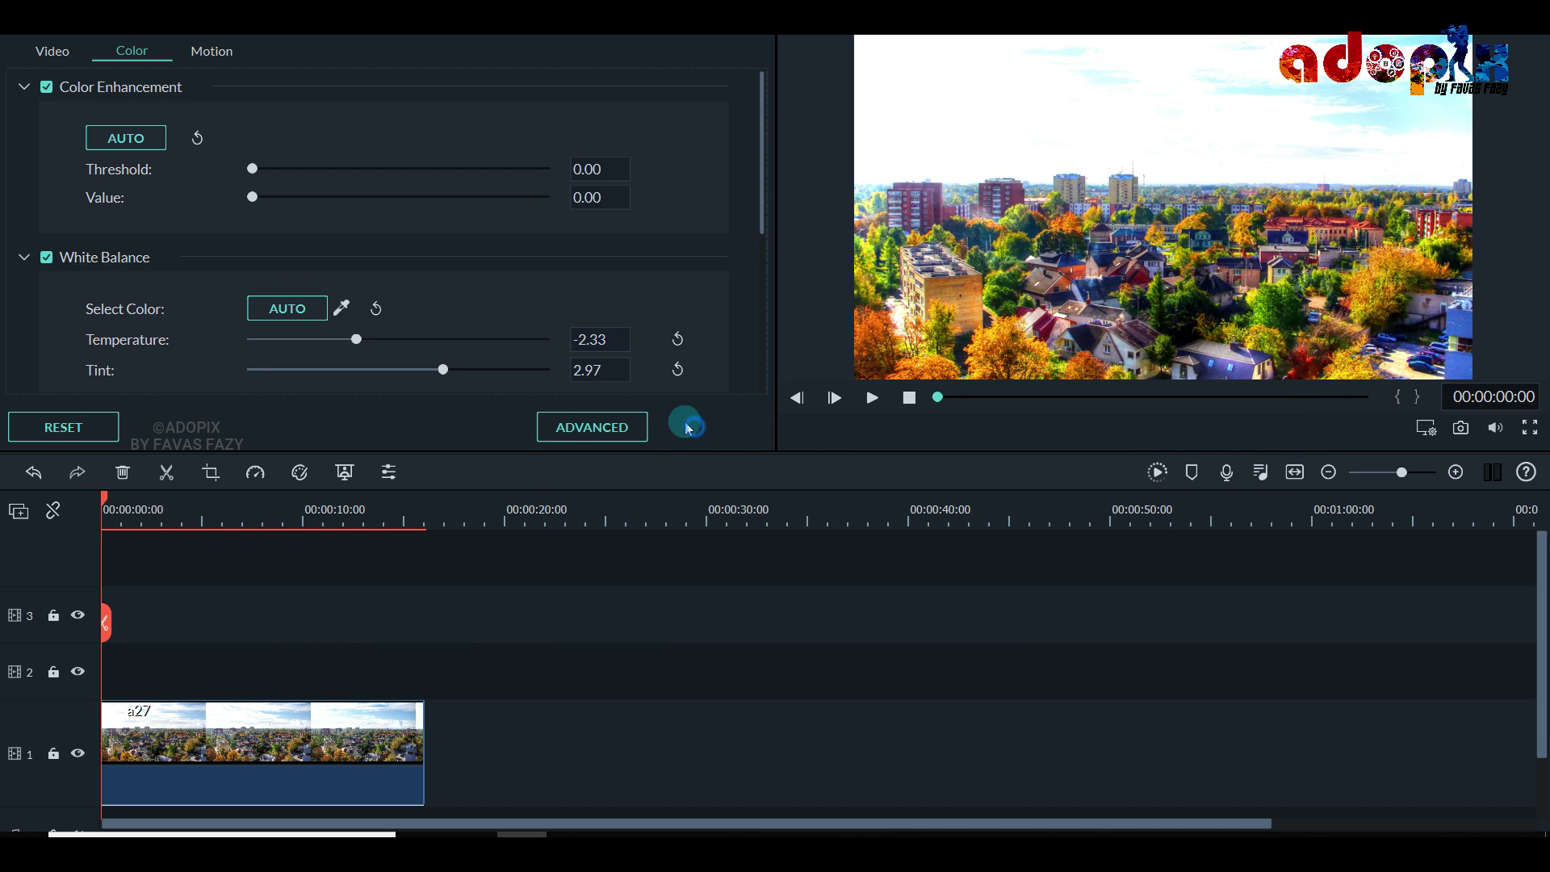
Add the Cinema 21:9 effect over the full a27 clip and place it on video track 3
left_click(336, 58)
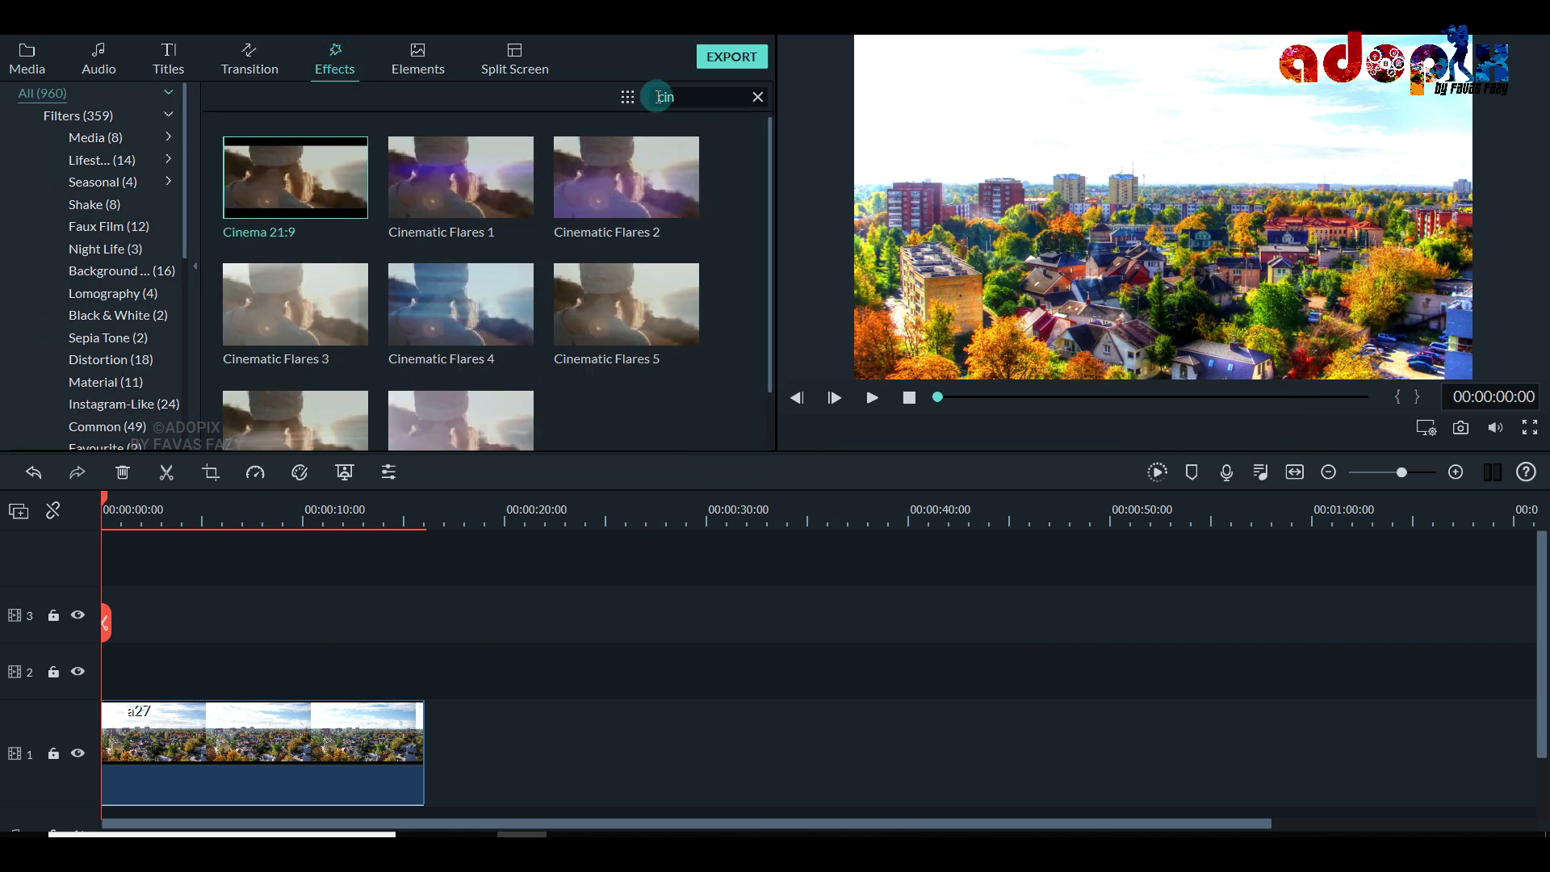
left_click_drag(315, 185, 423, 692)
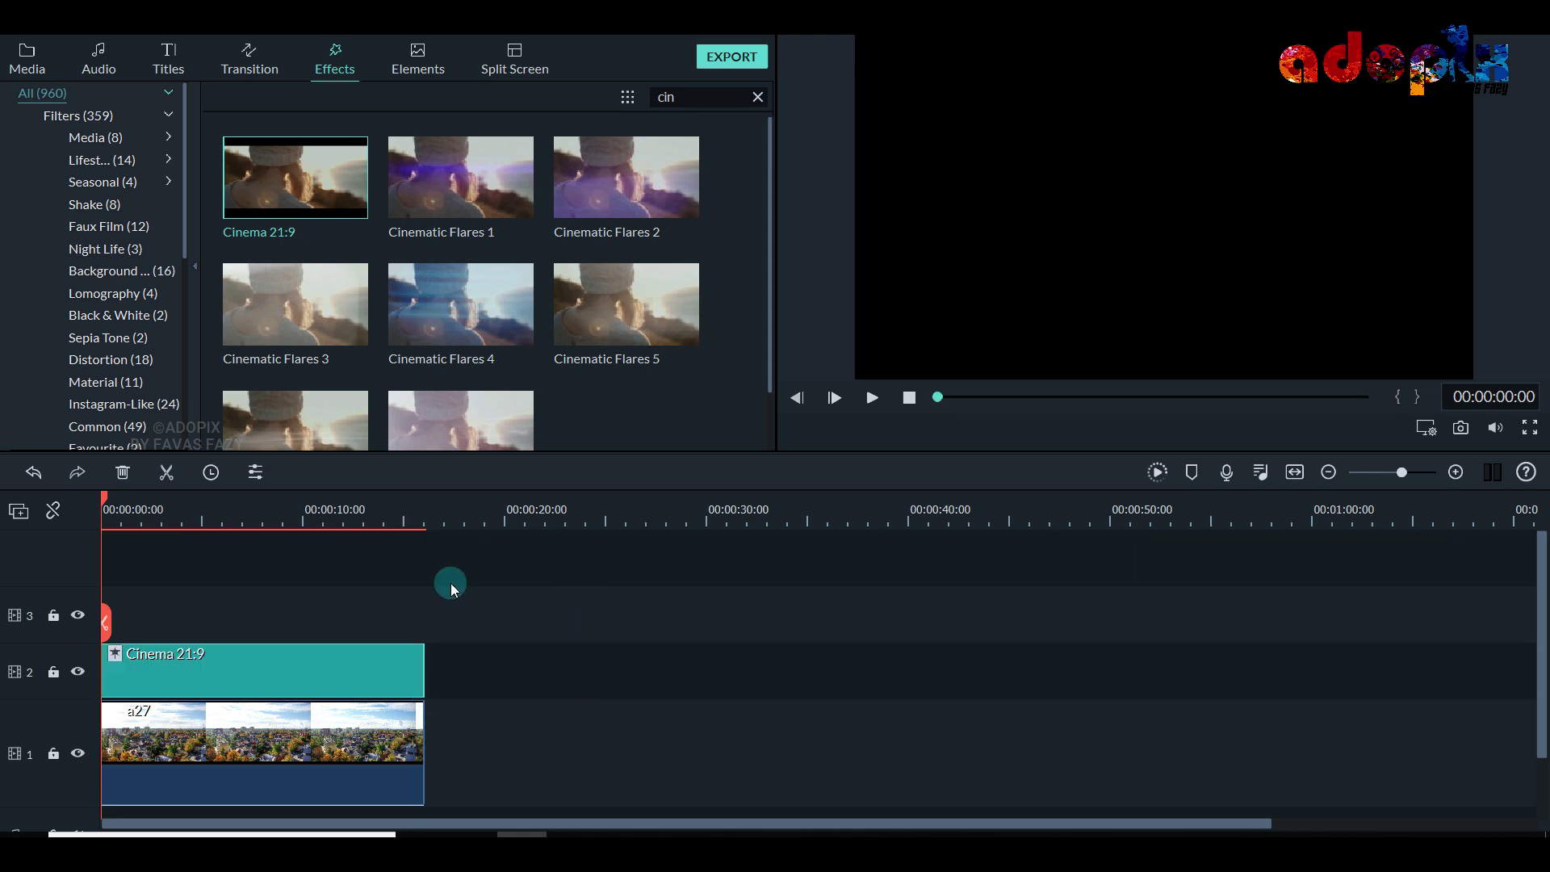
left_click_drag(223, 676, 216, 620)
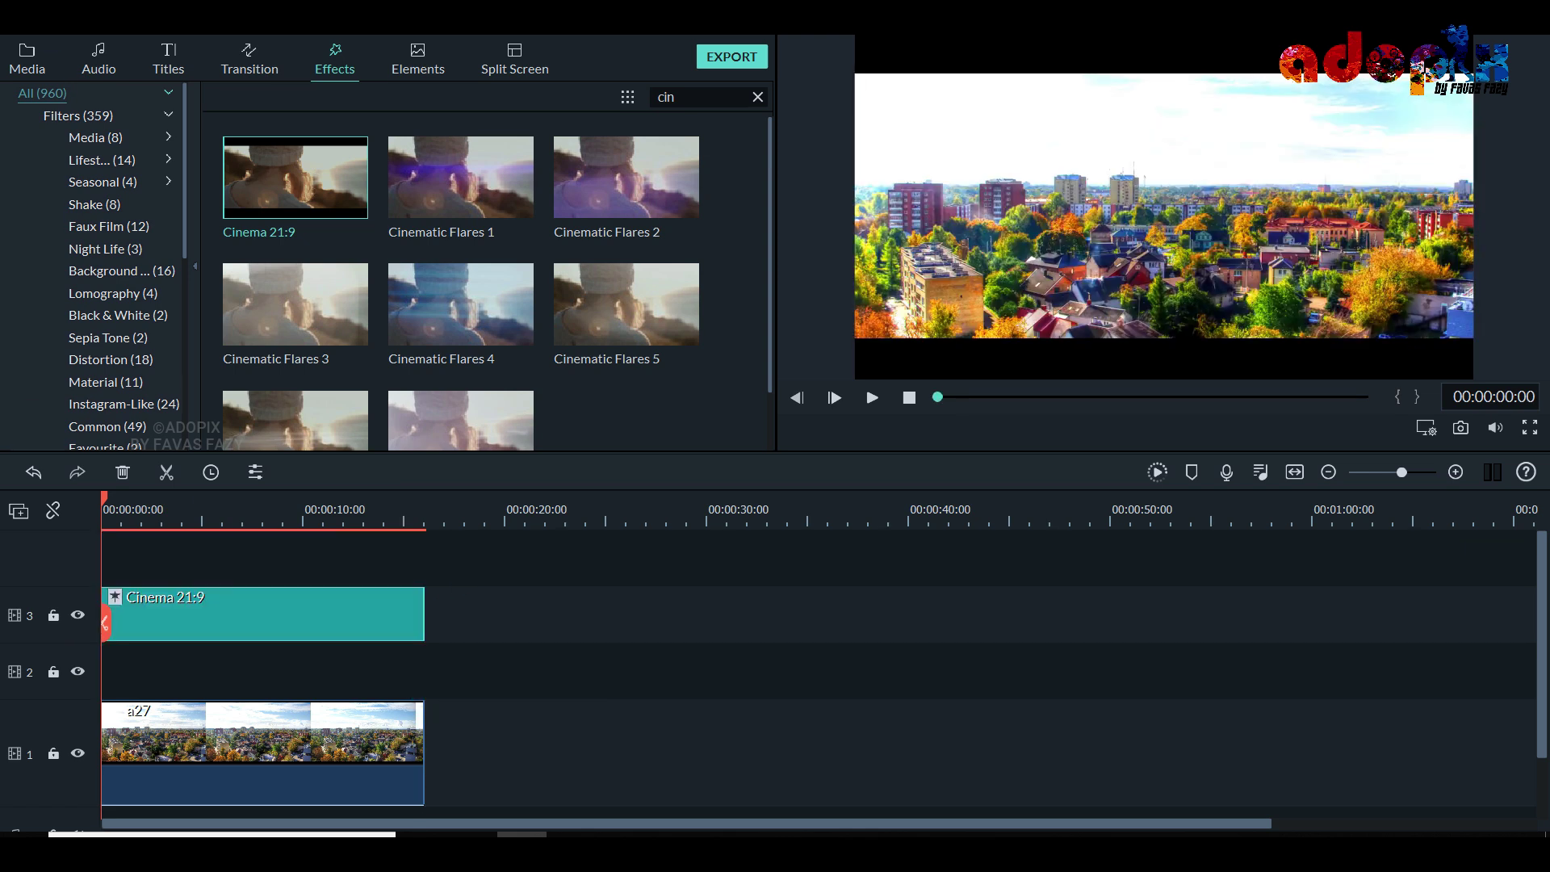
Place another copy of the a27 clip on video track 2 from the start of the timeline and play the preview
left_click(6, 63)
left_click_drag(307, 168, 113, 688)
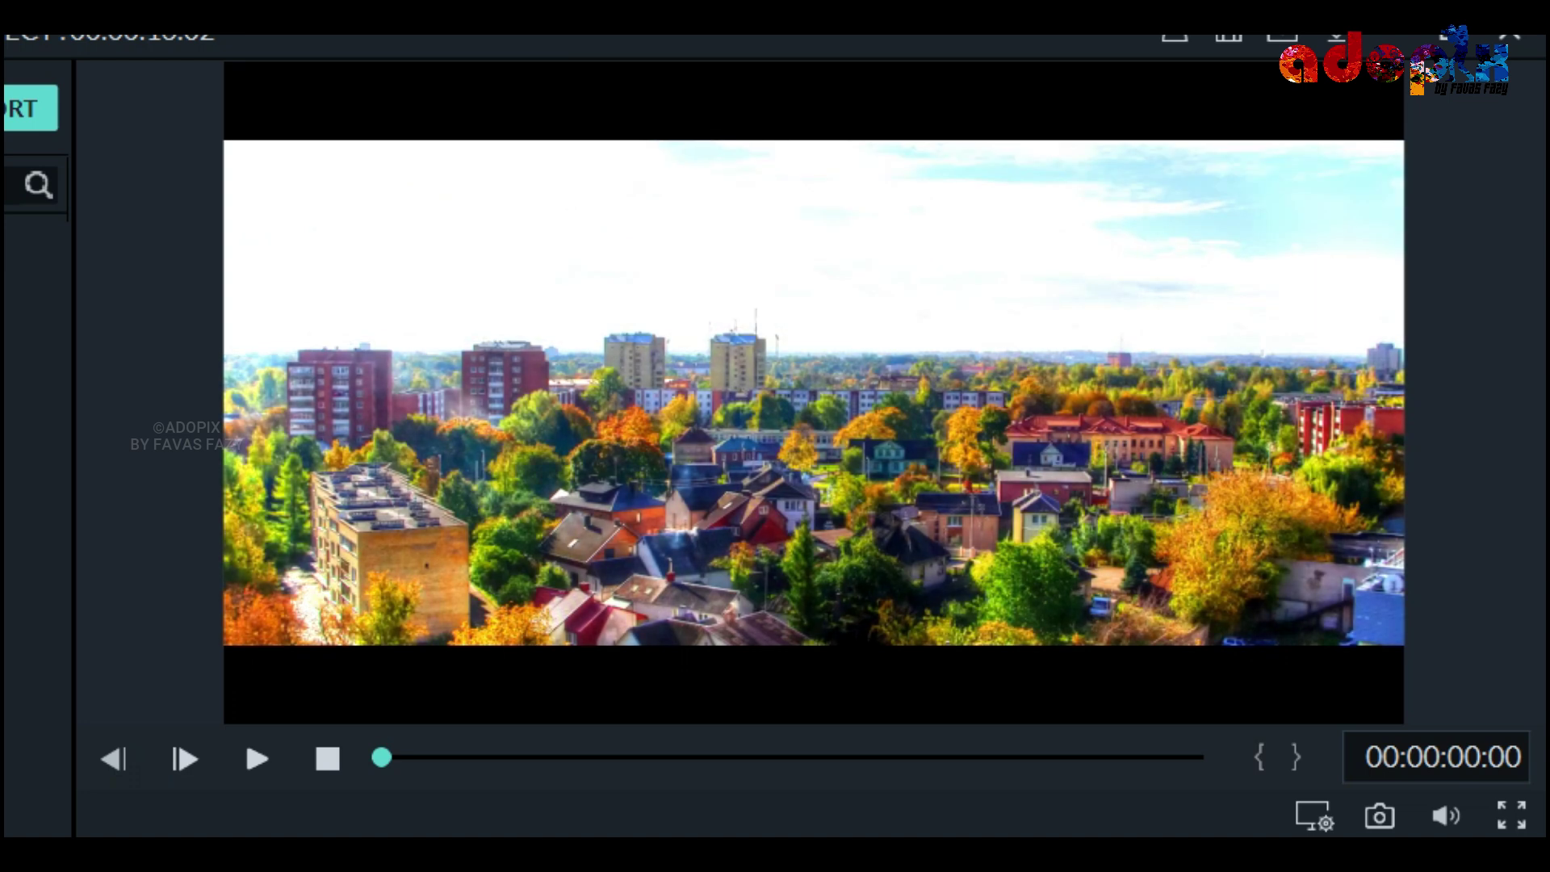
key("space")
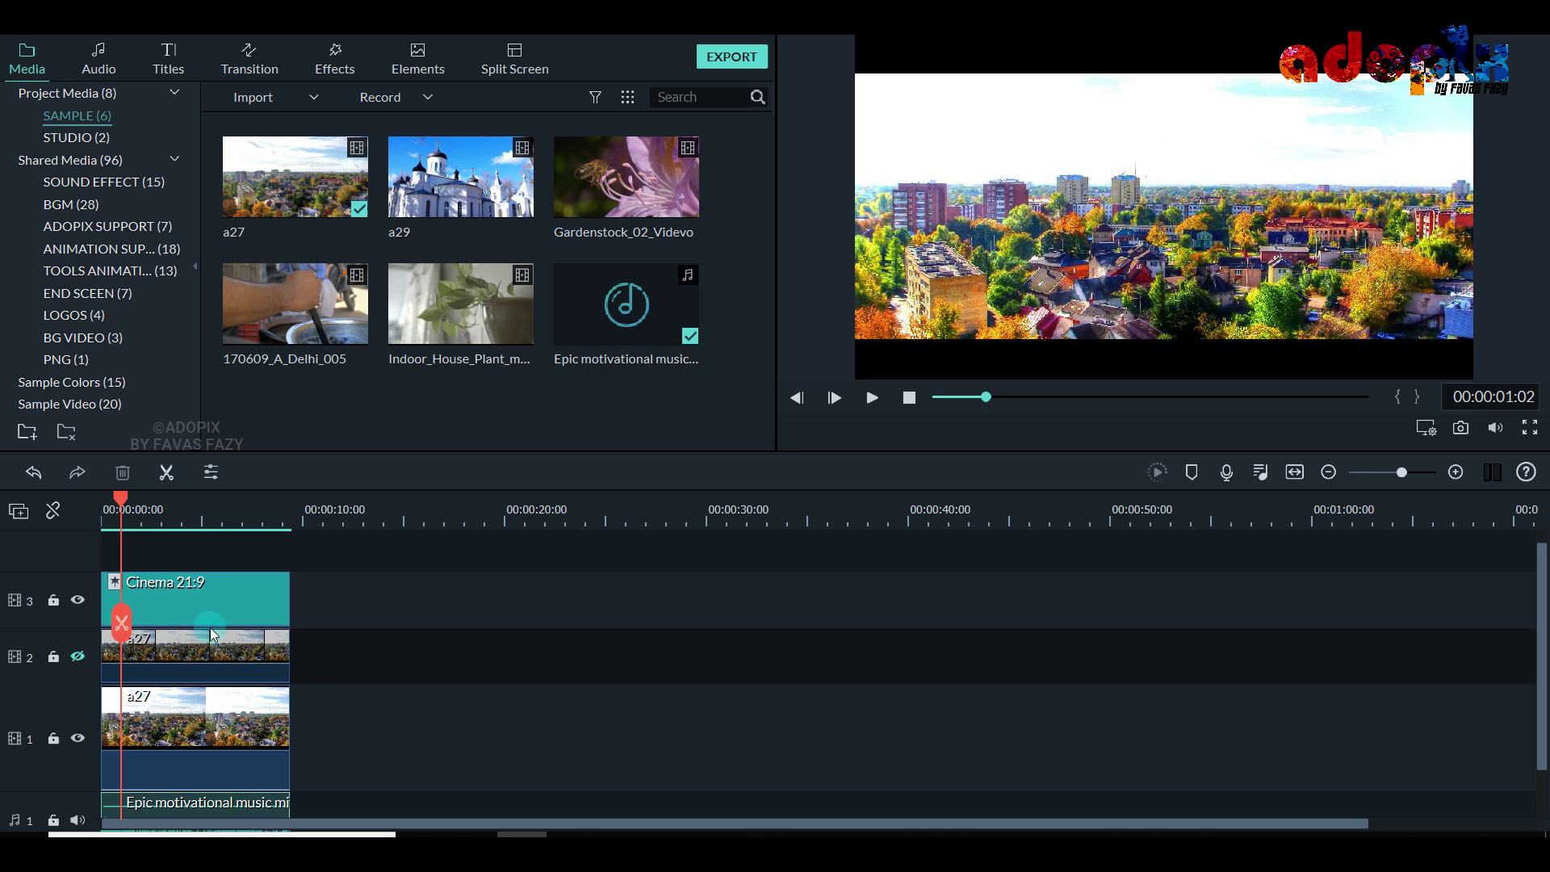
Add the Light Leak 1 overlay on its own track between the Cinema 21:9 effect and the upper a27 clip
left_click(326, 62)
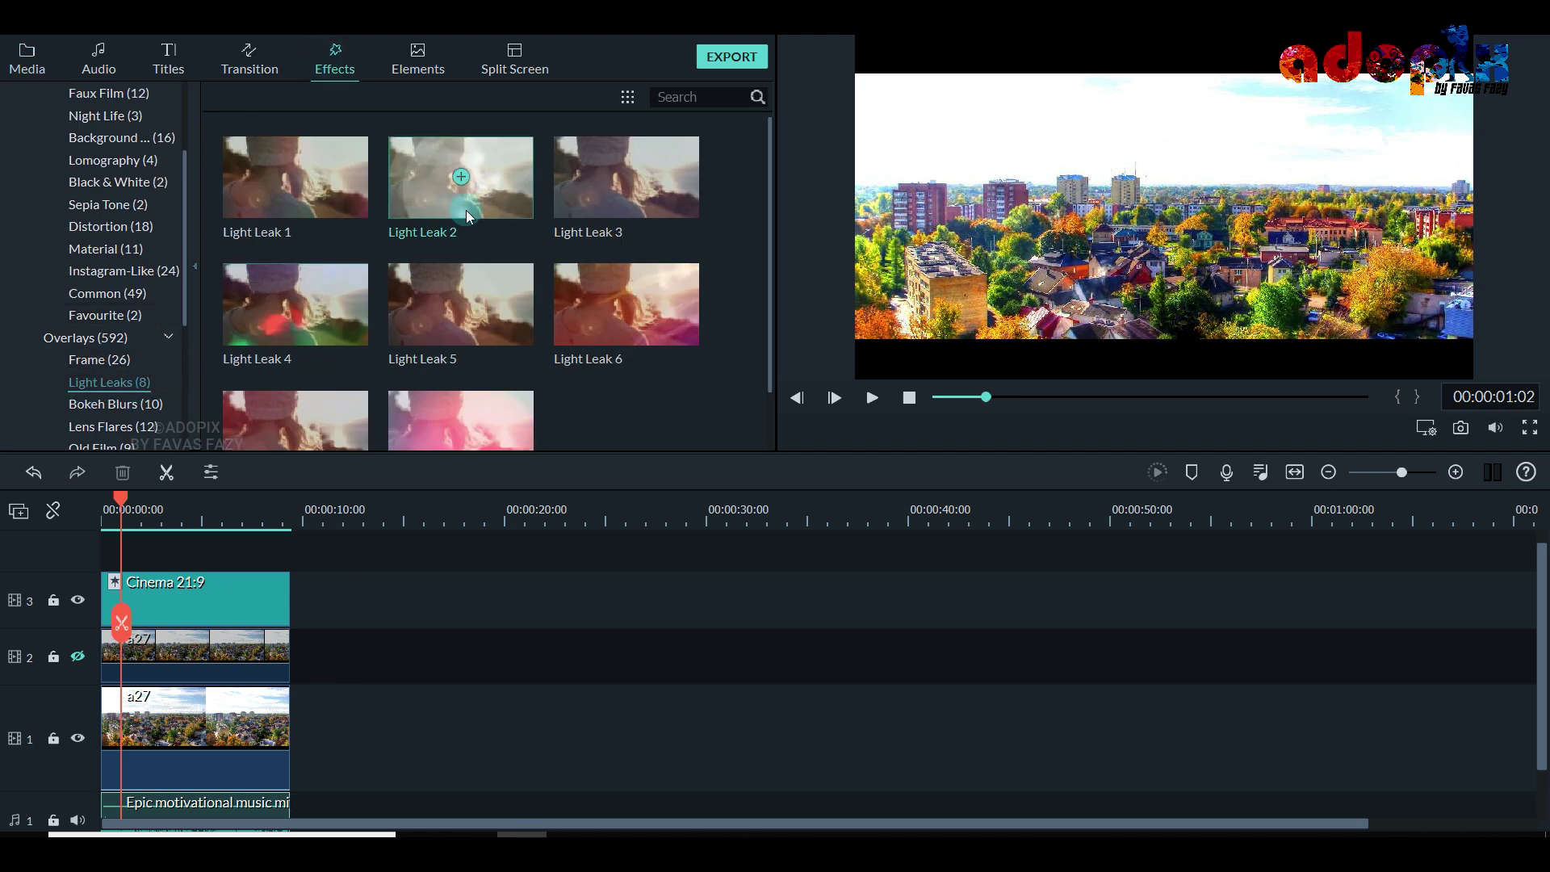
scroll(471, 223, "down", 2)
scroll(471, 223, "up", 2)
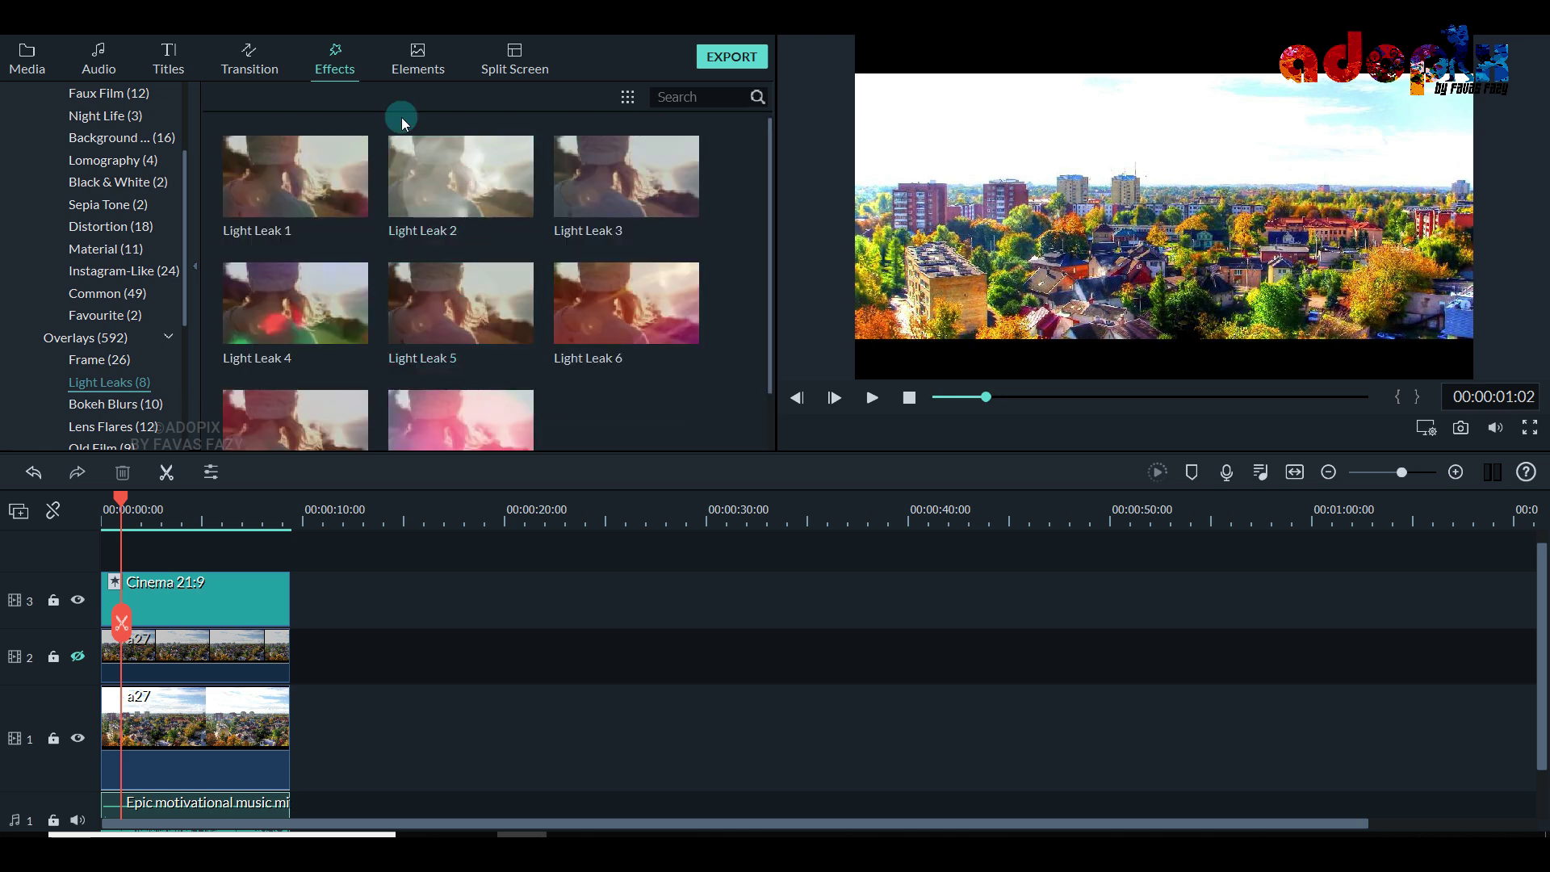
left_click_drag(319, 185, 327, 256)
left_click_drag(233, 530, 286, 671)
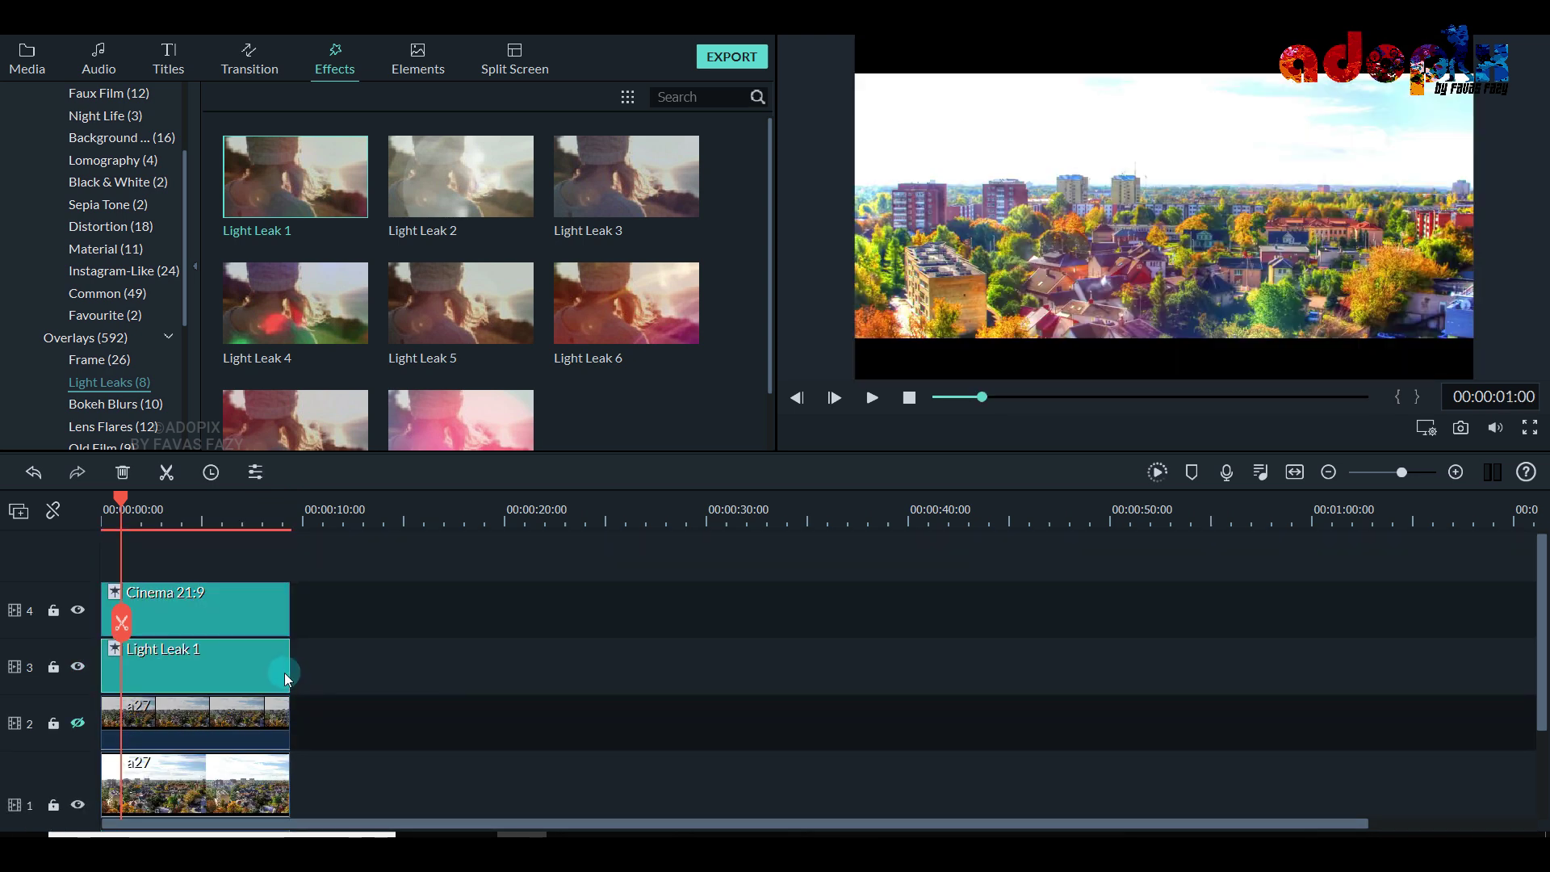